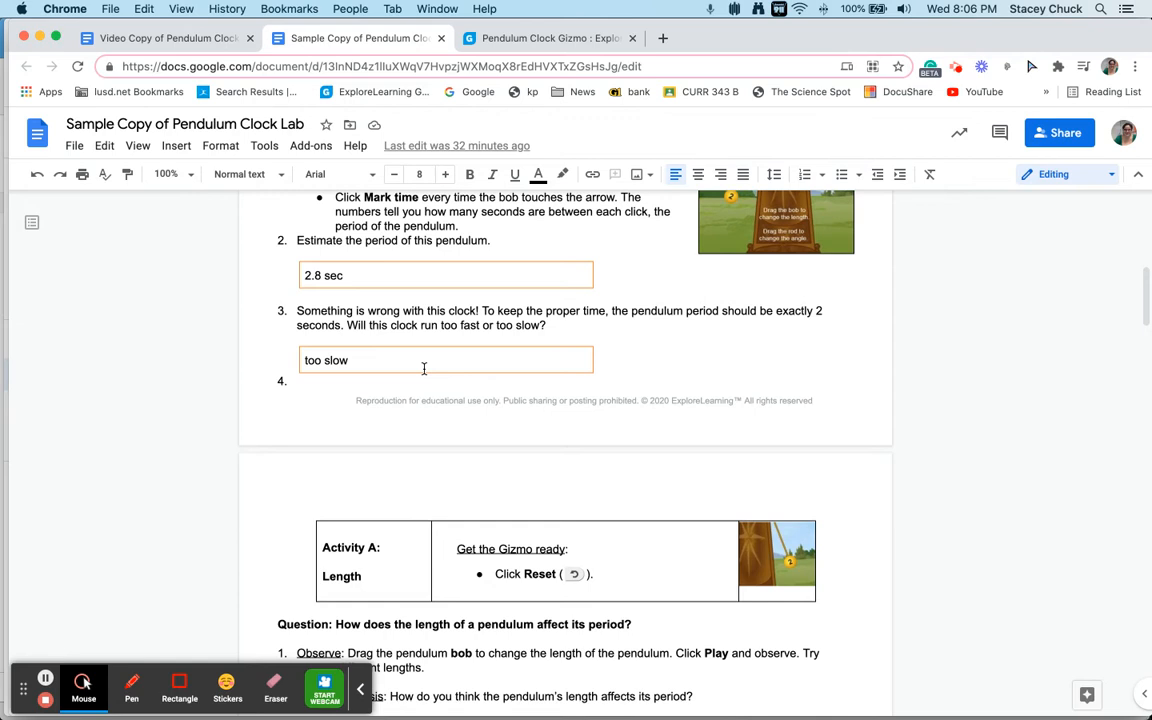
Review the Pendulum Clock Lab document, from the prior knowledge questions and Gizmo warm-up to the Activity A length experiment
scroll(424, 369, "down", 1)
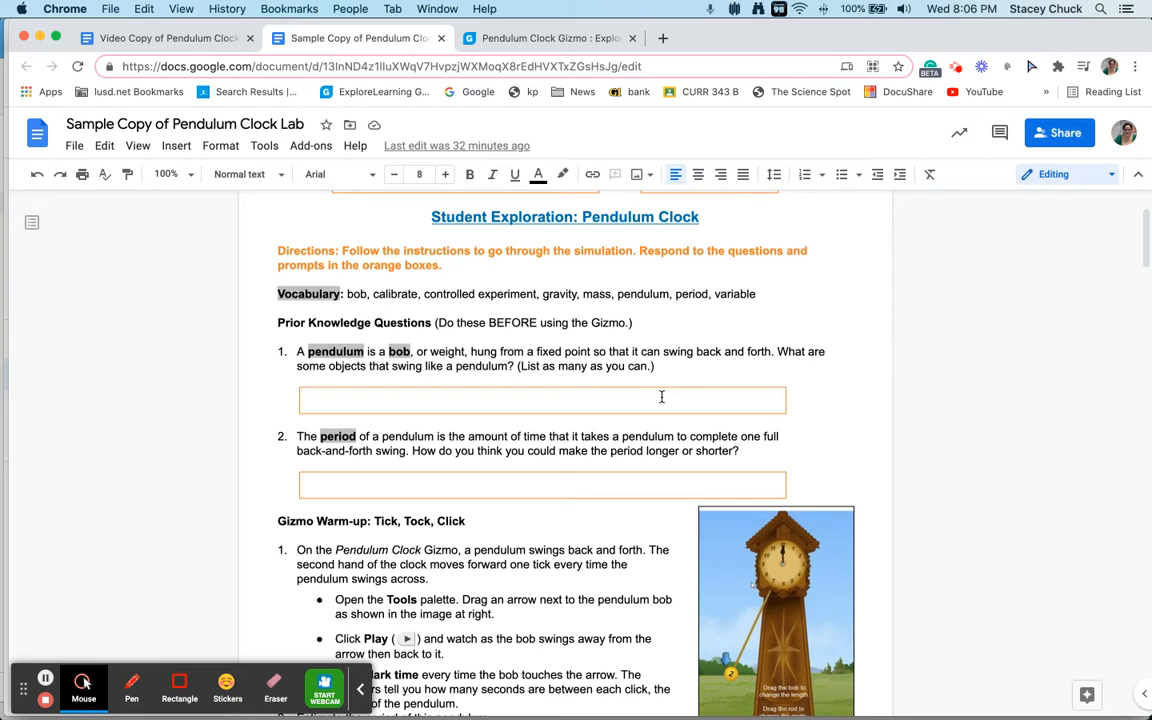
scroll(661, 395, "down", 2)
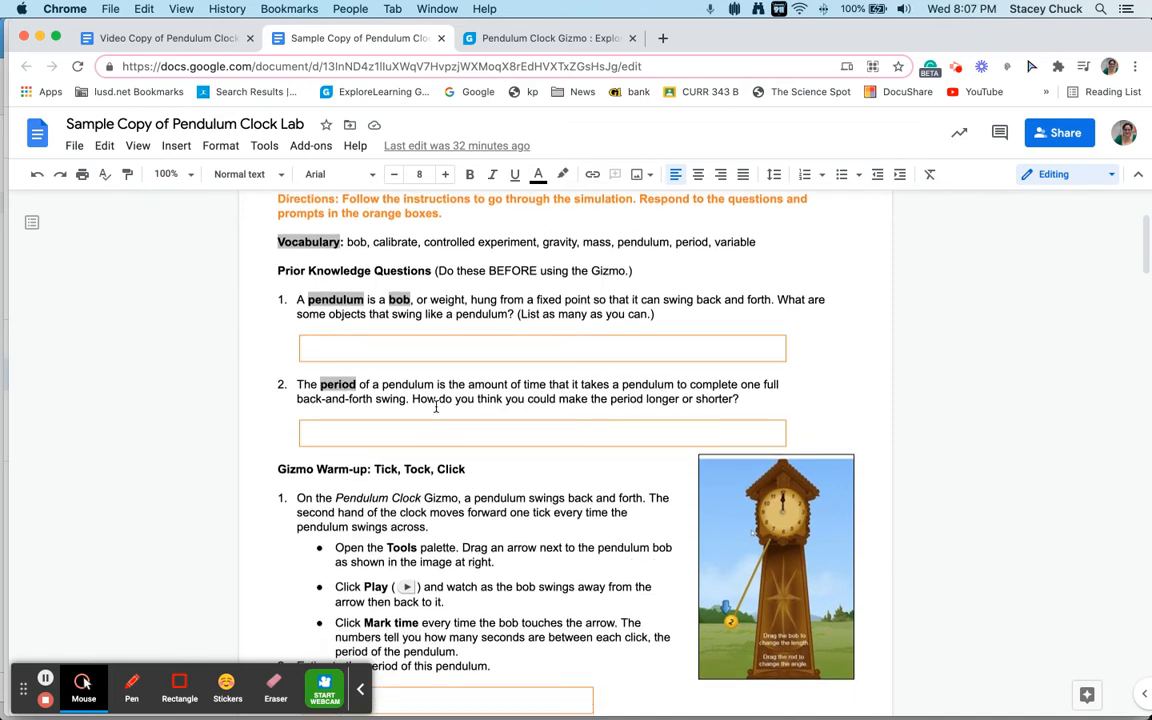
scroll(558, 426, "down", 1)
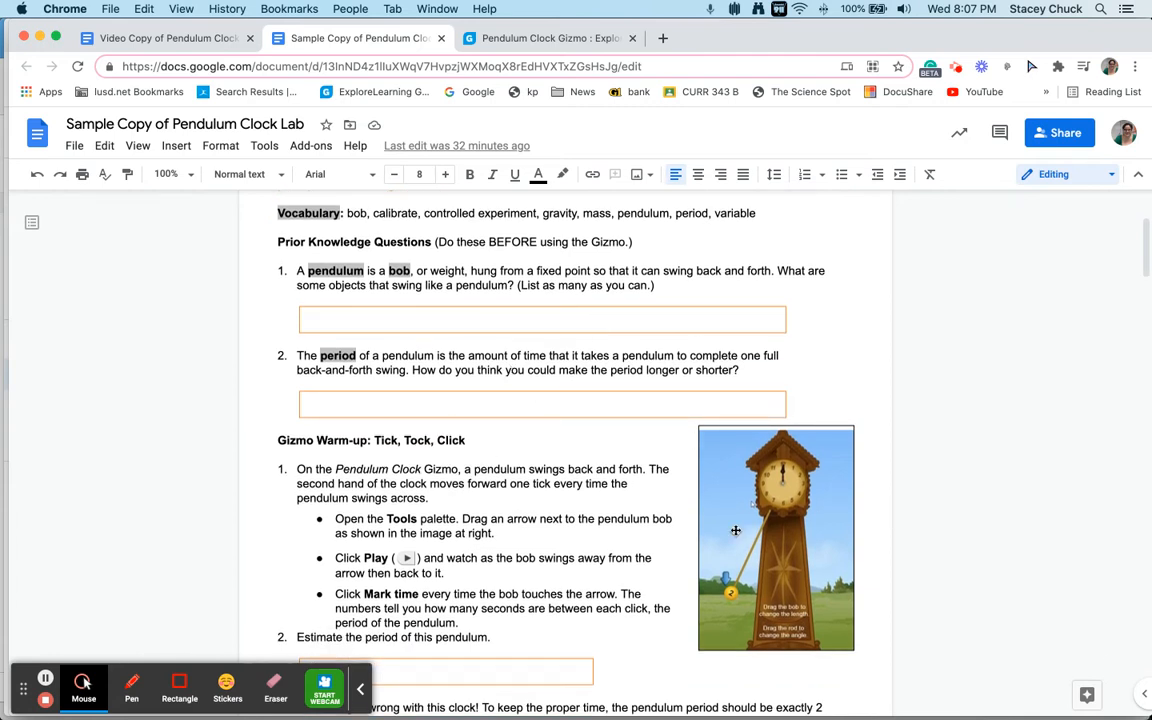
scroll(576, 406, "down", 5)
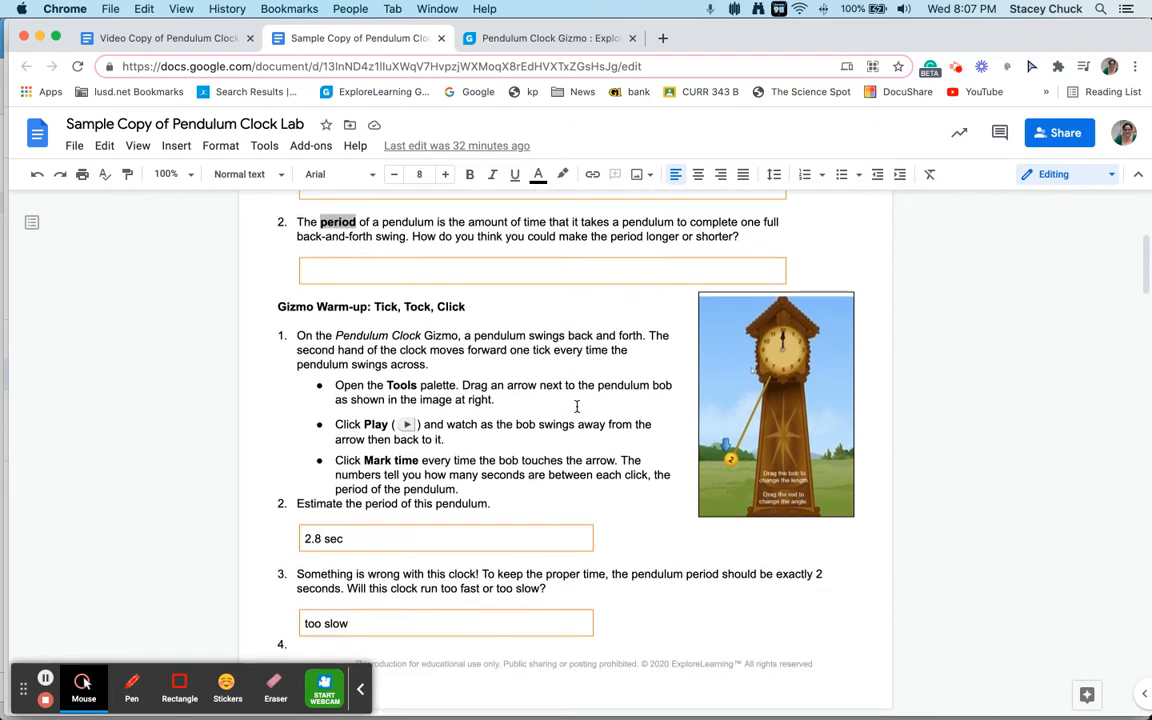
scroll(577, 406, "down", 1)
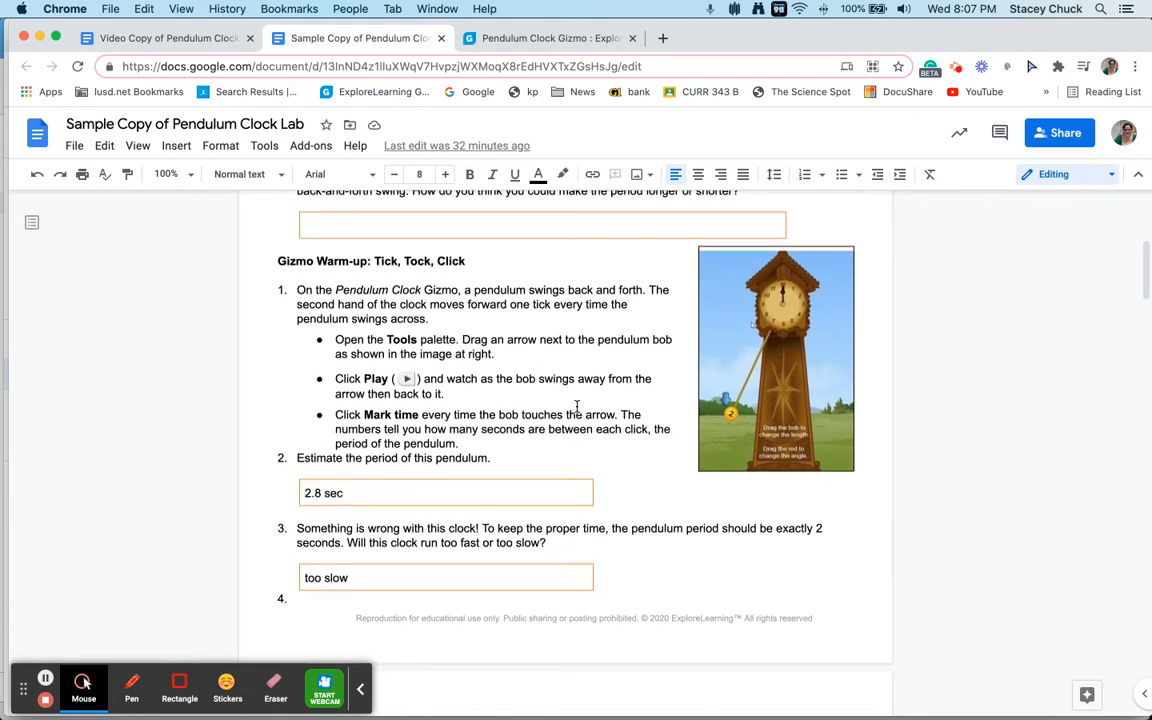
scroll(577, 406, "up", 1)
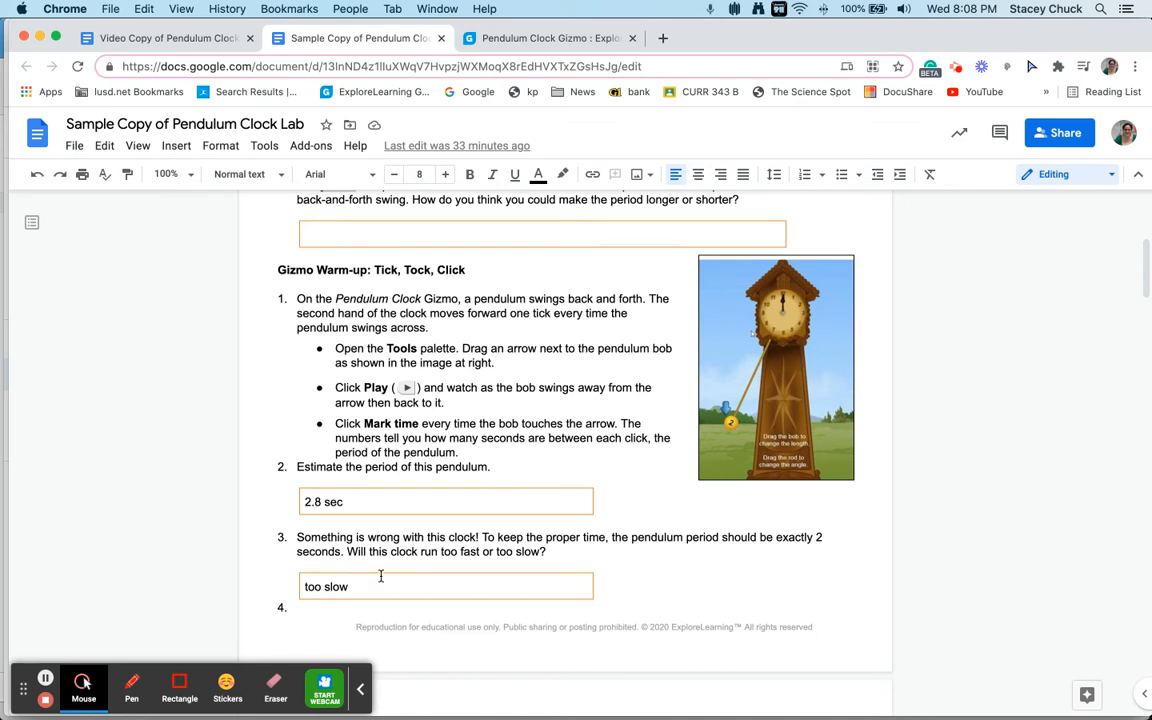
scroll(380, 577, "down", 10)
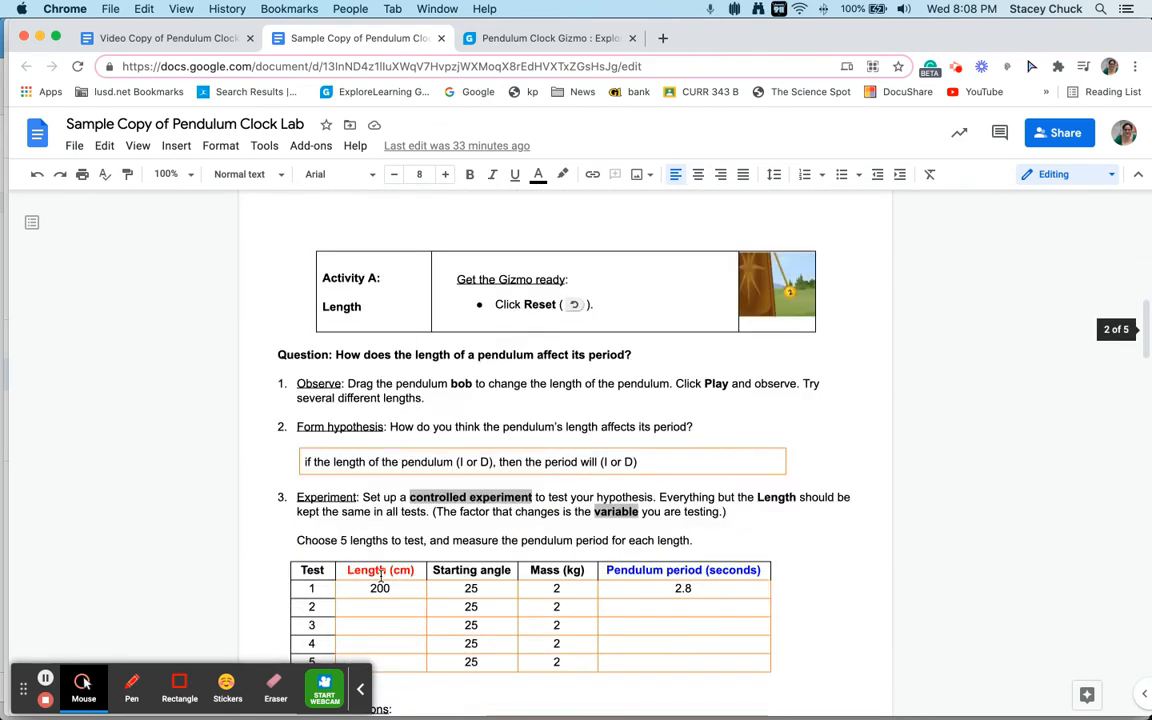
scroll(380, 577, "down", 2)
scroll(380, 577, "down", 1)
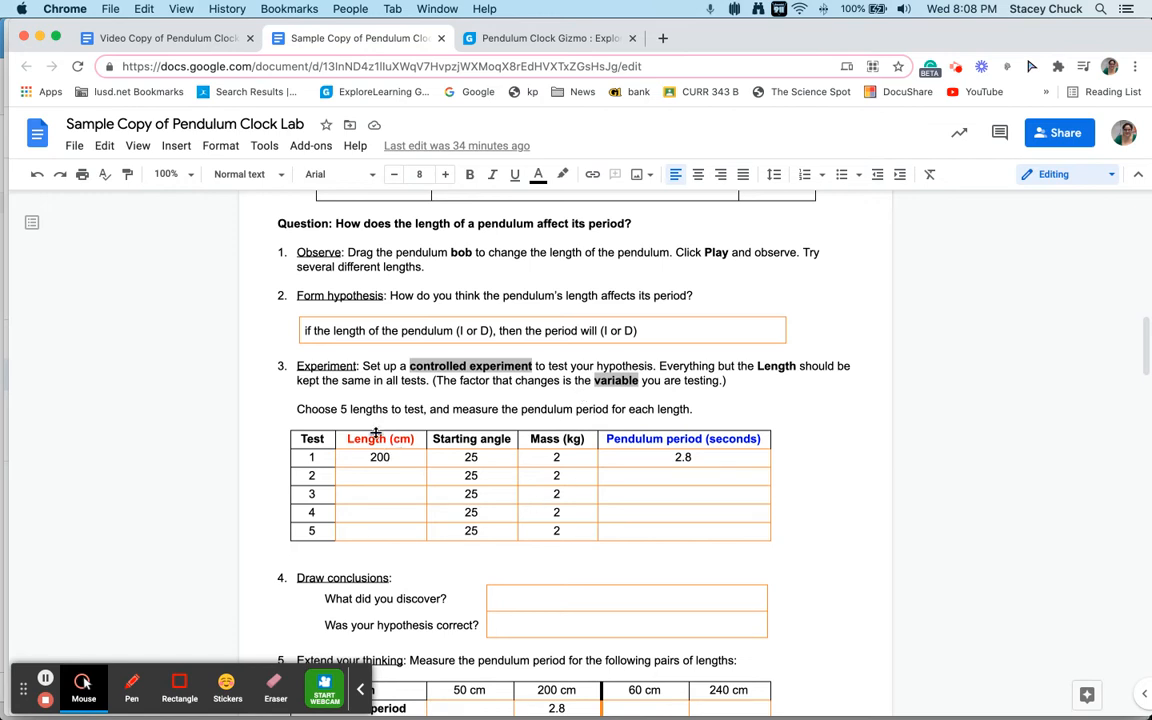
scroll(383, 437, "up", 10)
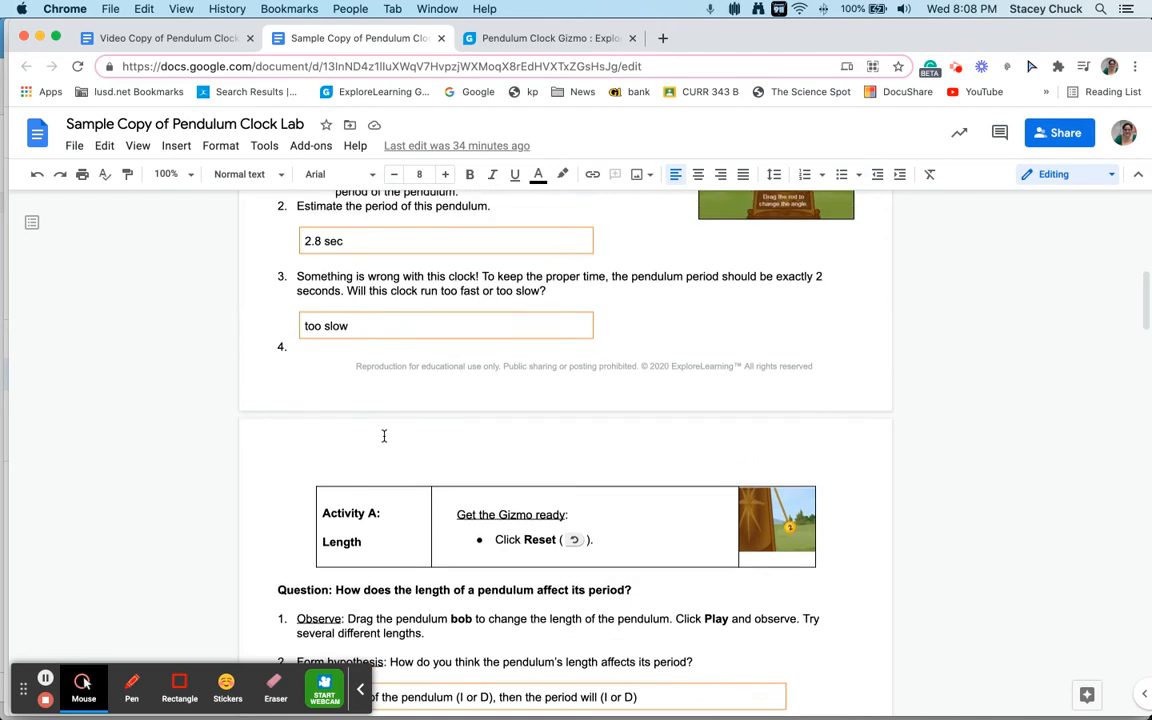
scroll(383, 437, "up", 1)
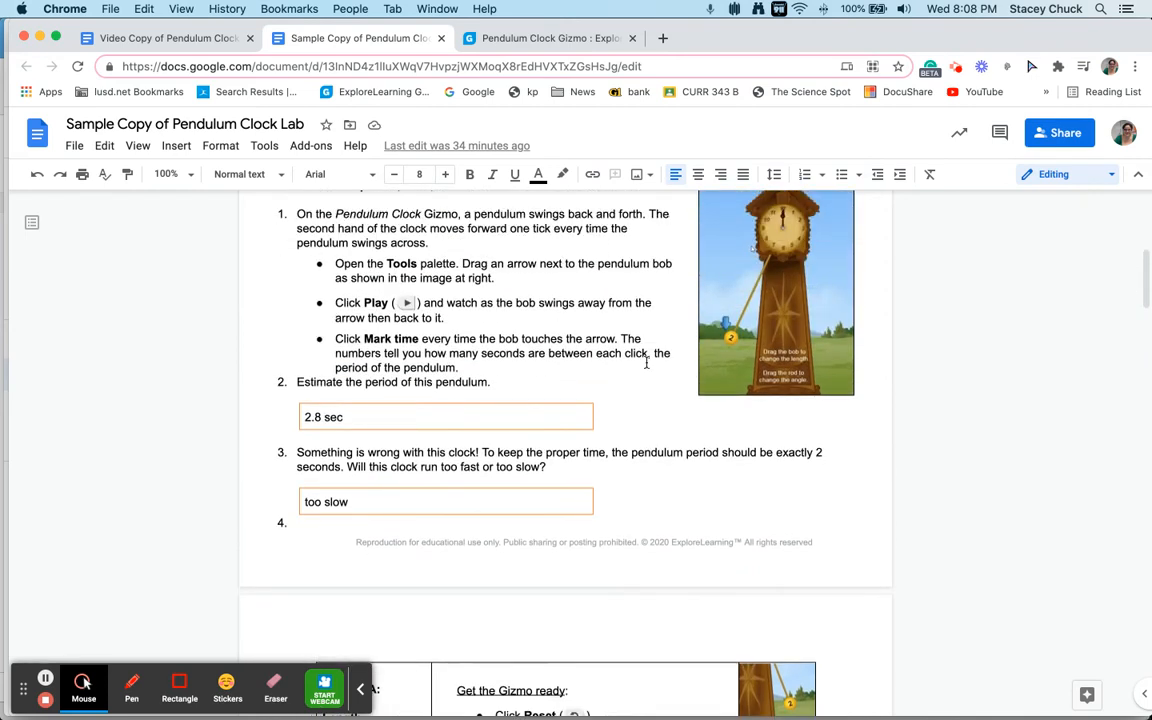
scroll(646, 364, "down", 13)
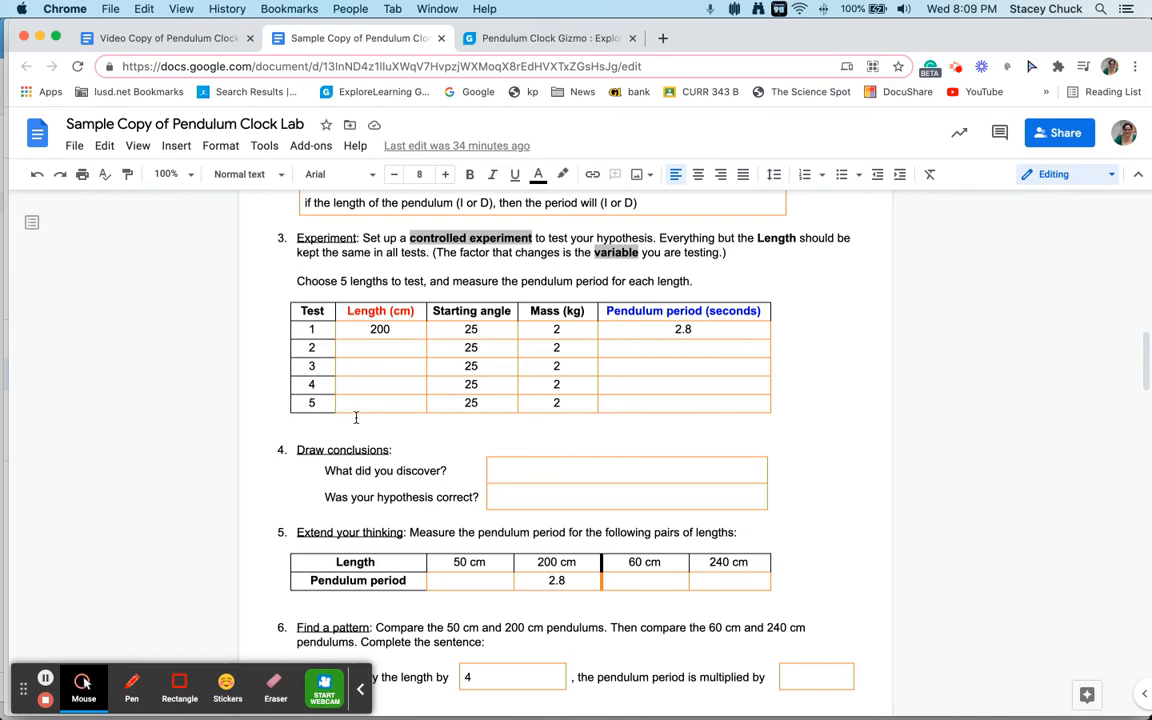
Switch to the Pendulum Clock Gizmo and start the pendulum swinging
left_click(550, 40)
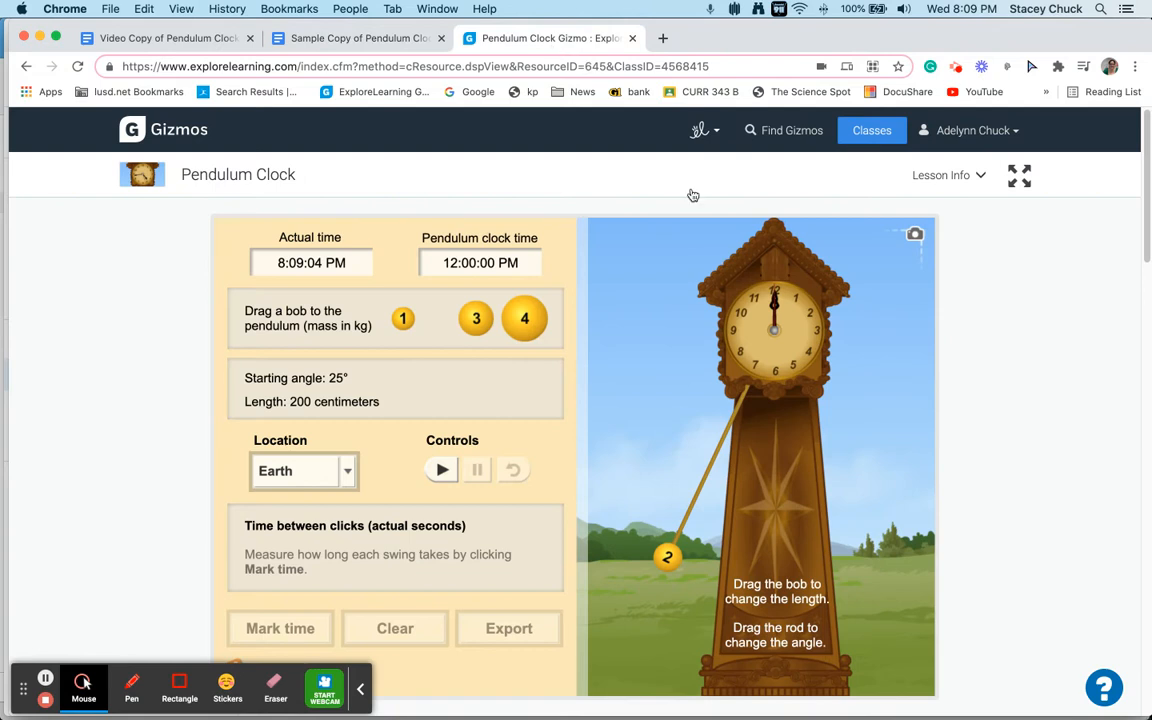
left_click(442, 470)
scroll(165, 360, "down", 3)
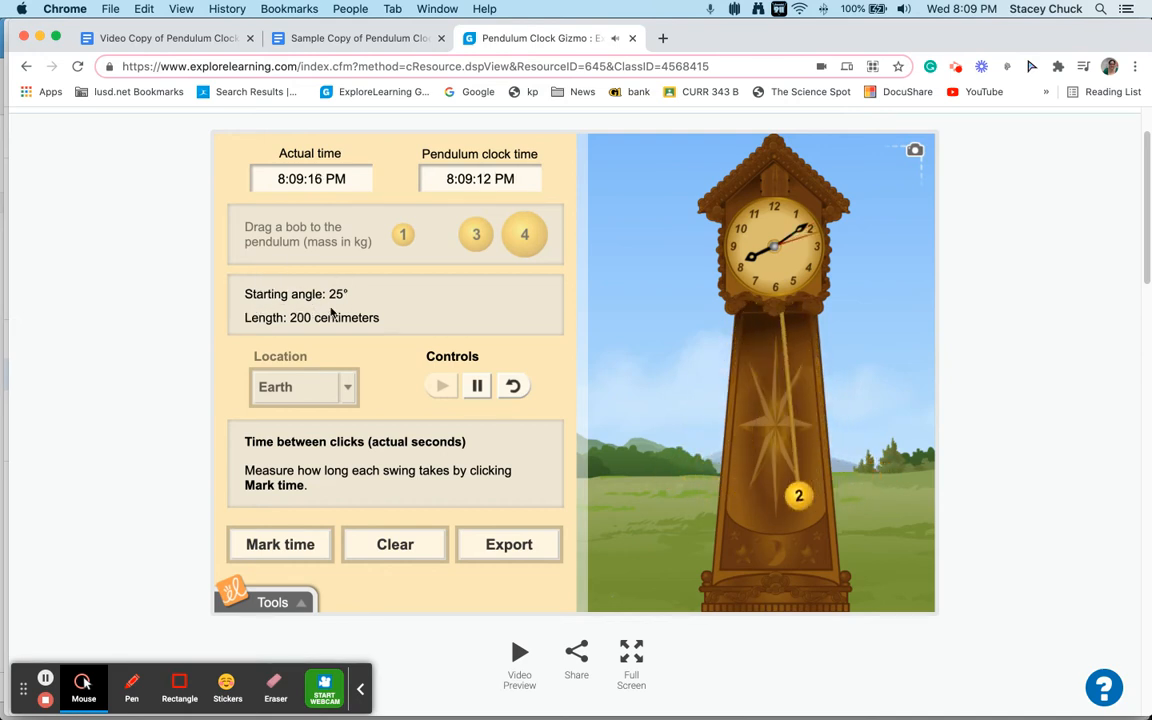
Underline the starting angle, length and bob masses in red pen, and circle the mass label and Earth location
left_click(131, 689)
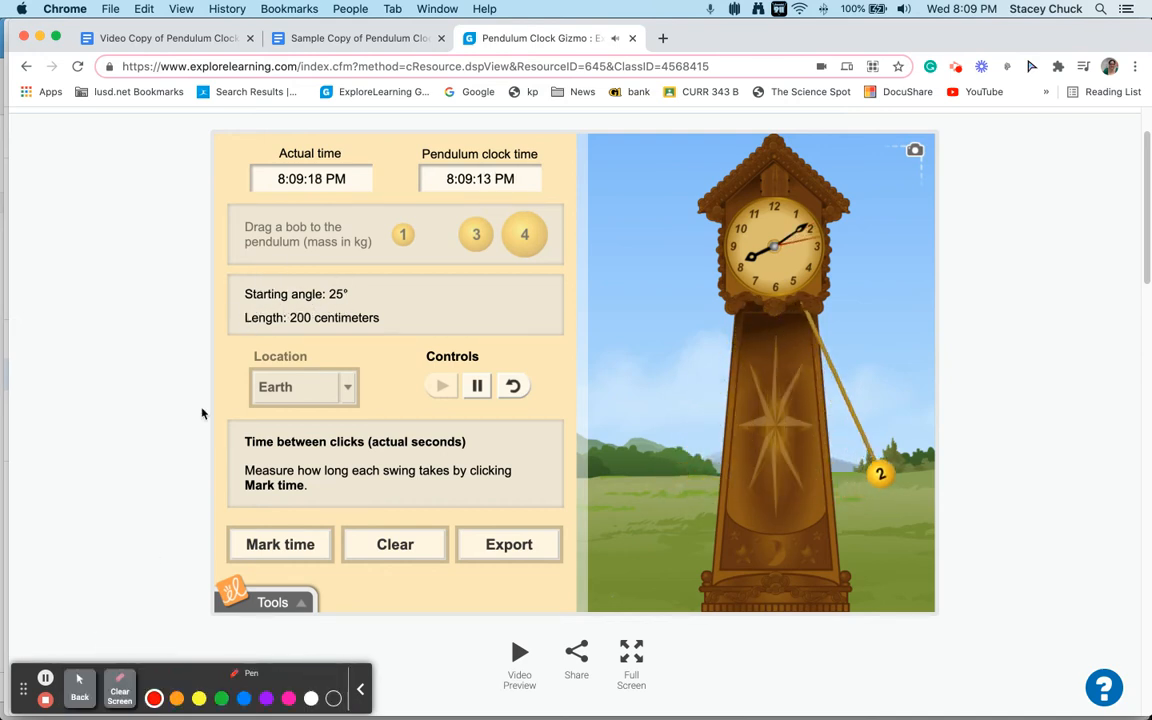
left_click_drag(228, 308, 363, 305)
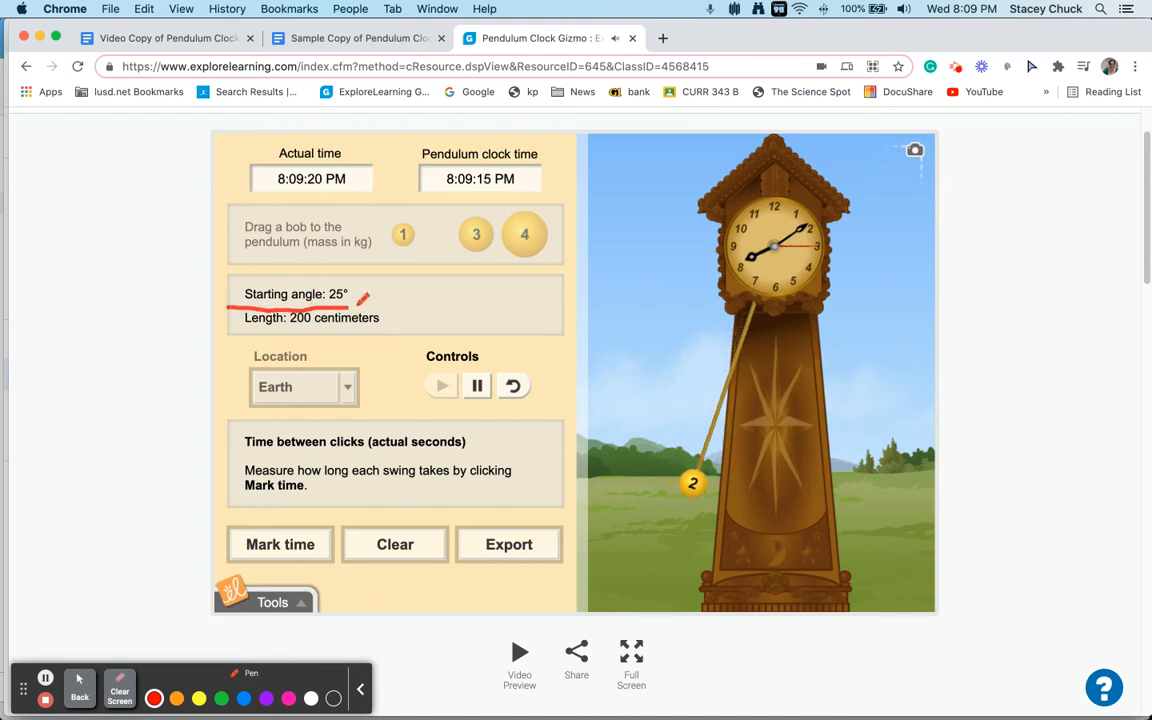
left_click_drag(294, 329, 379, 327)
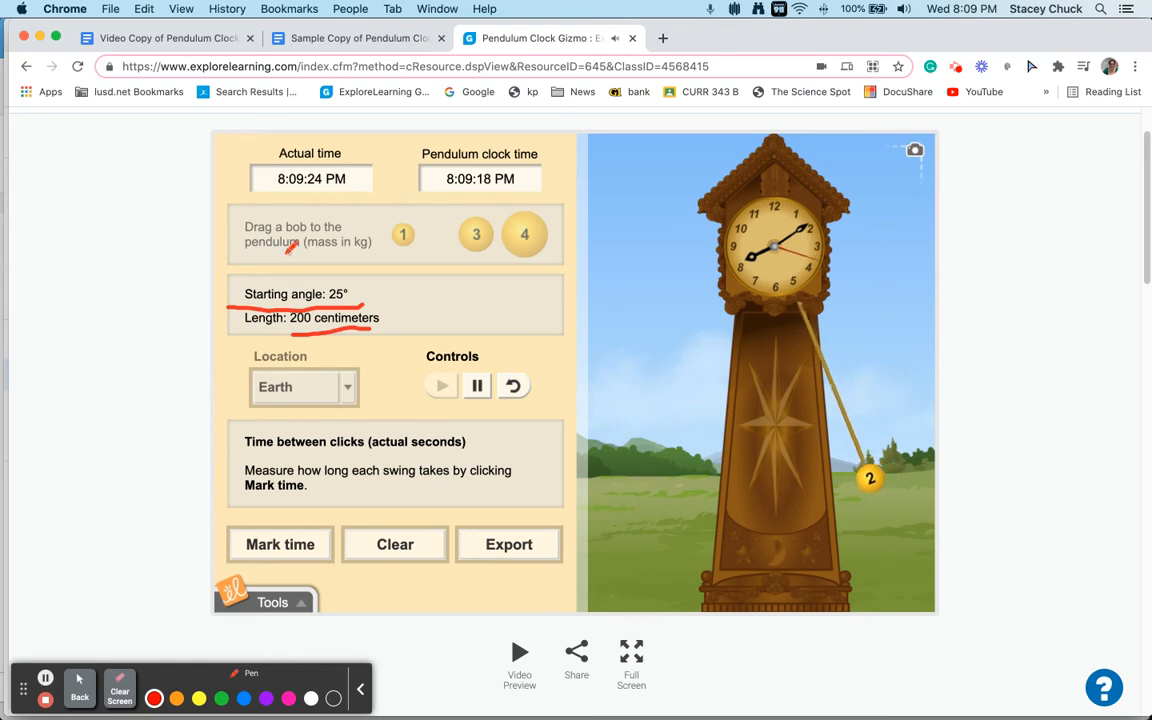
left_click_drag(392, 254, 532, 253)
mouse_move(340, 222)
left_mouse_down()
mouse_move(262, 234)
mouse_move(368, 240)
left_mouse_up()
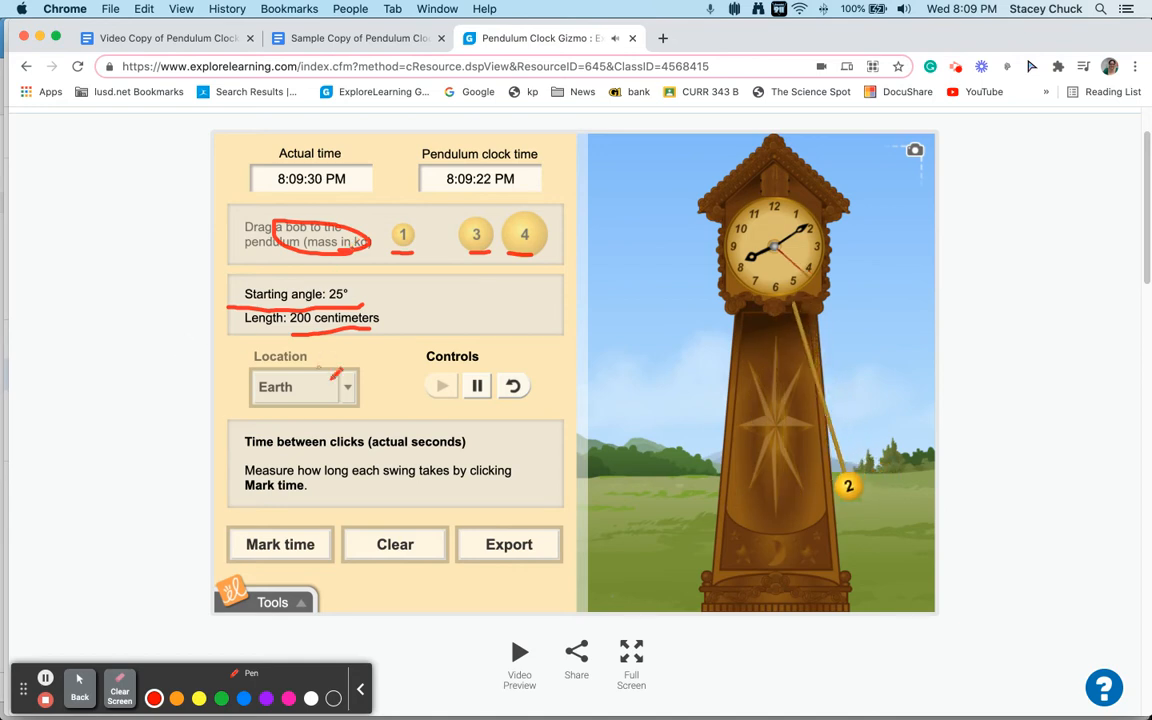
mouse_move(335, 360)
left_mouse_down()
mouse_move(258, 362)
mouse_move(347, 388)
mouse_move(345, 372)
left_mouse_up()
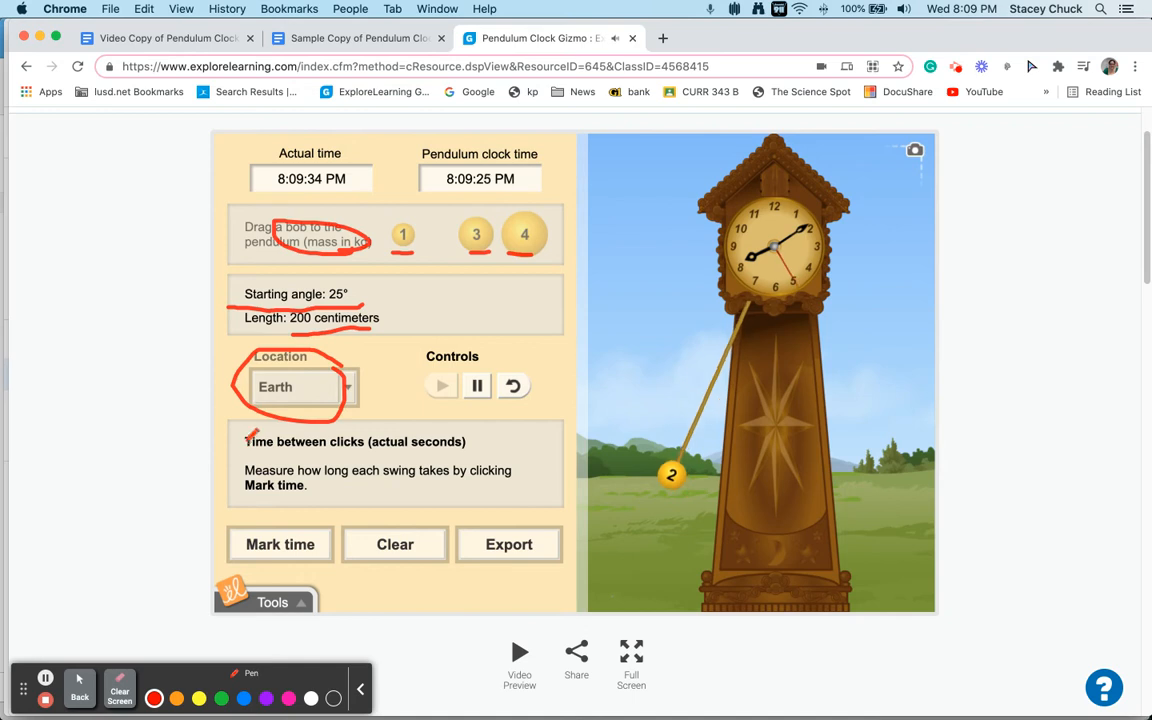
left_click(80, 684)
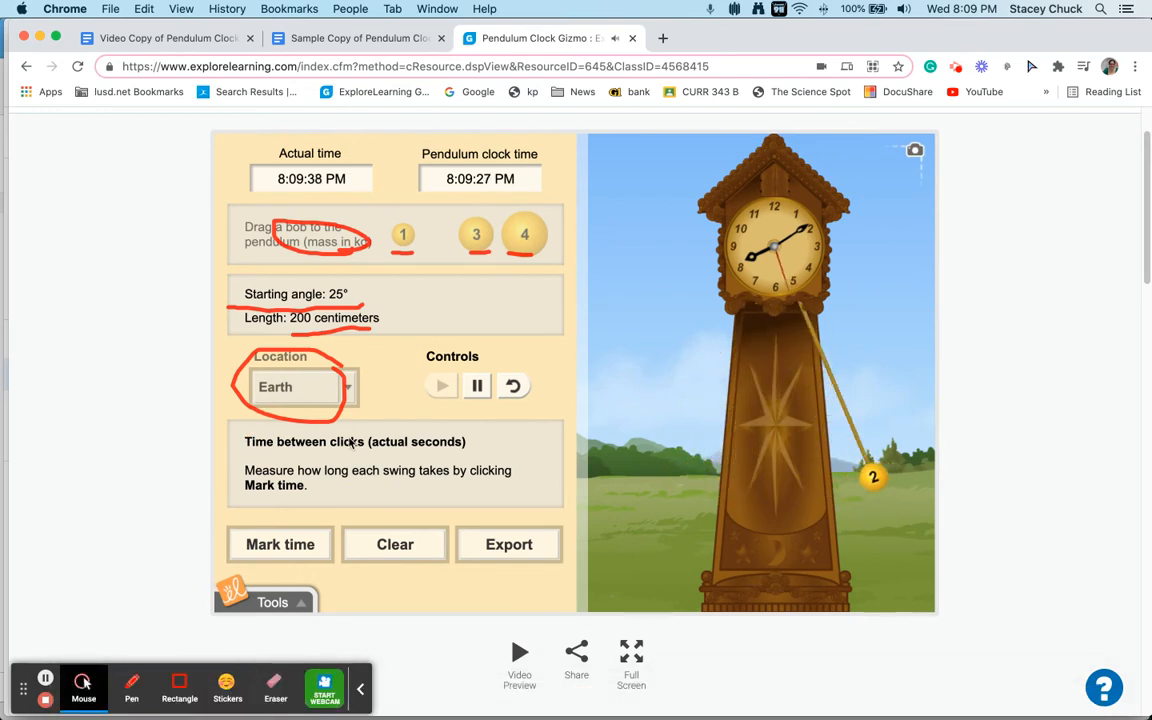
Mark the time at each successive full swing of the 200 cm pendulum until 12 intervals are recorded
left_click(289, 545)
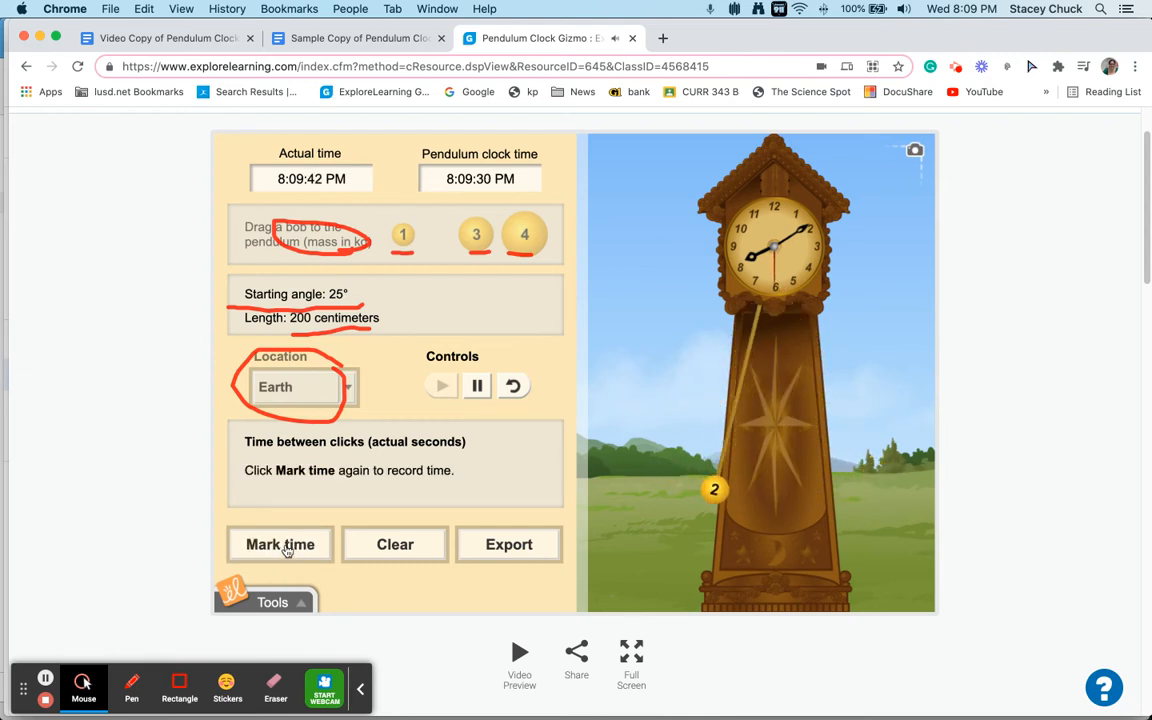
left_click(288, 547)
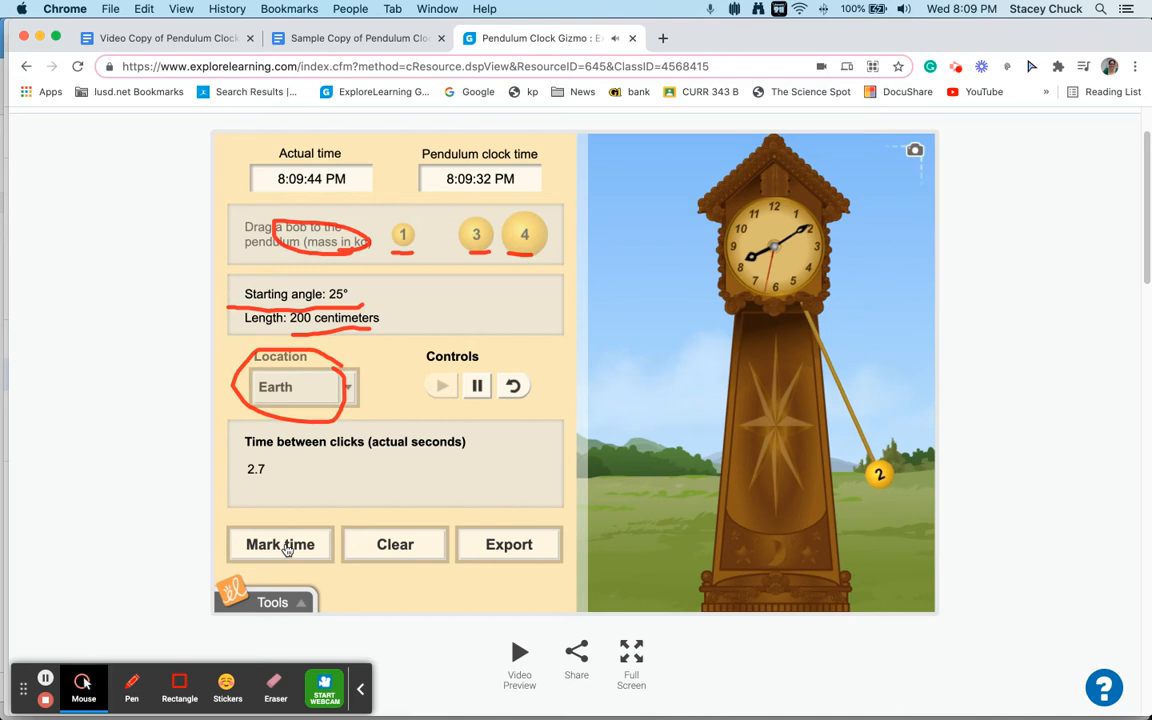
left_click(286, 549)
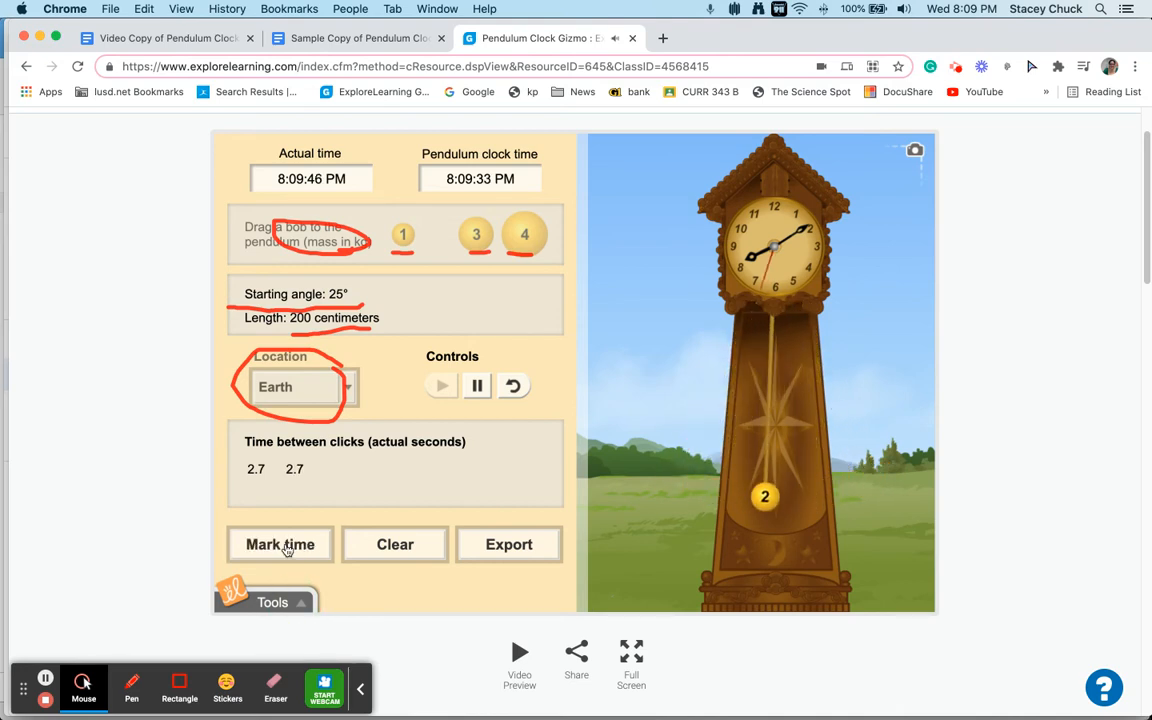
left_click(286, 549)
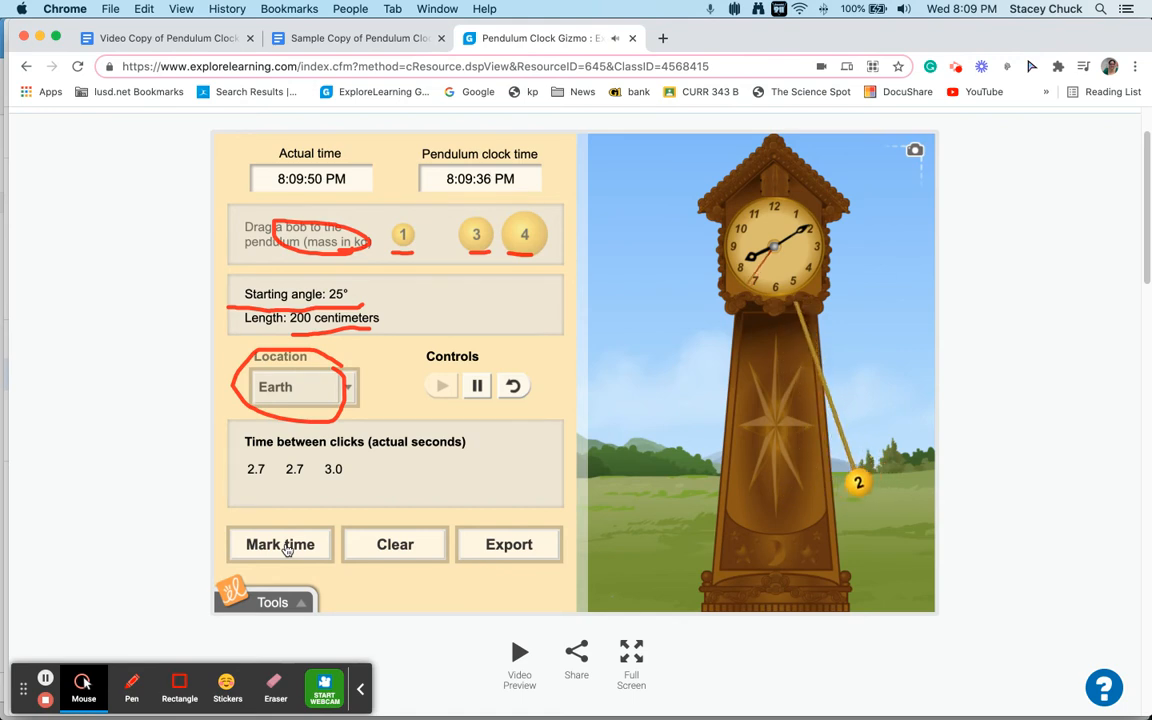
left_click(286, 549)
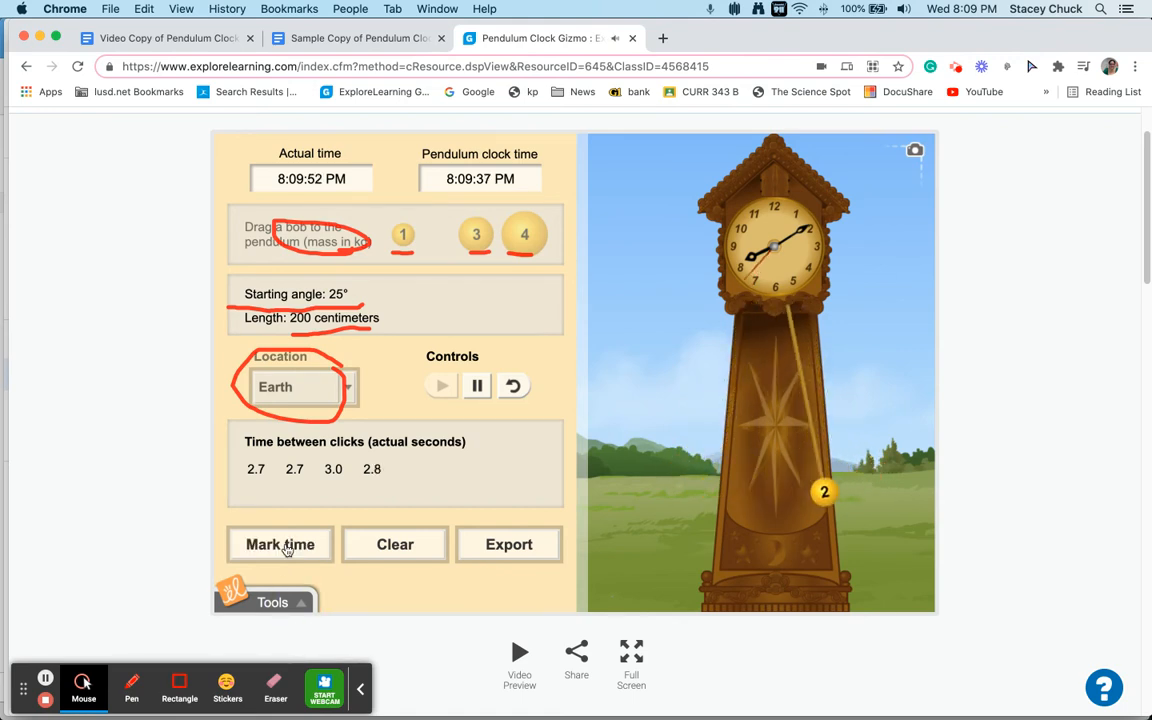
left_click(286, 549)
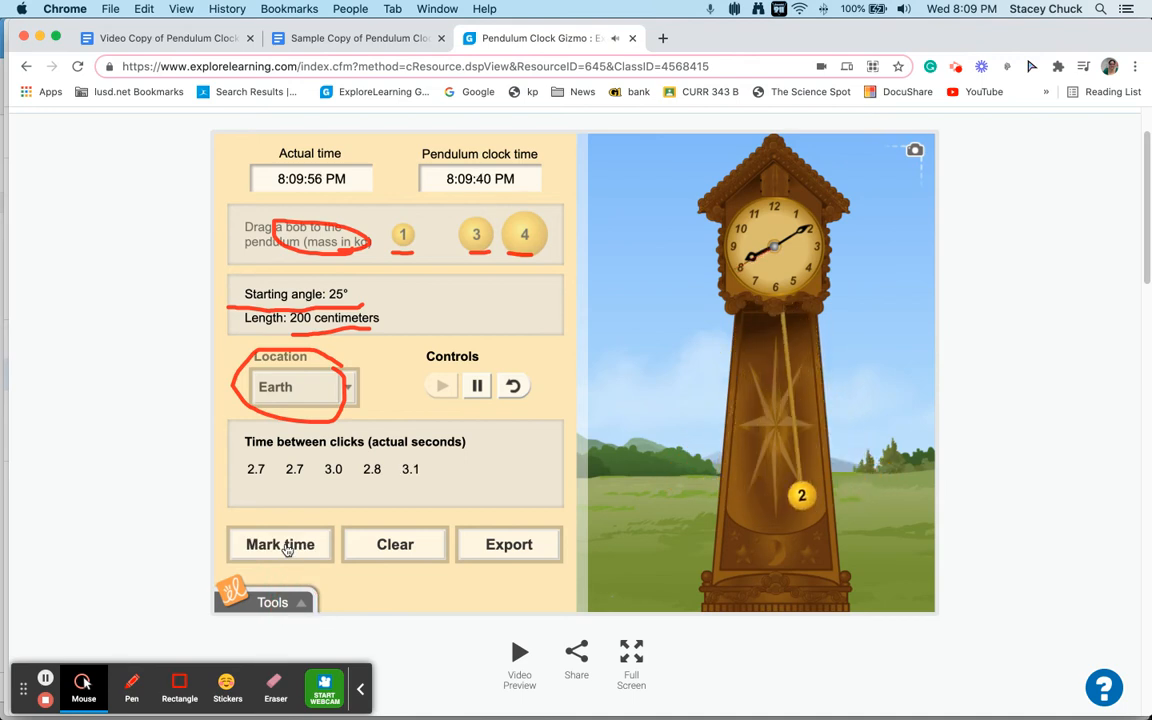
left_click(285, 549)
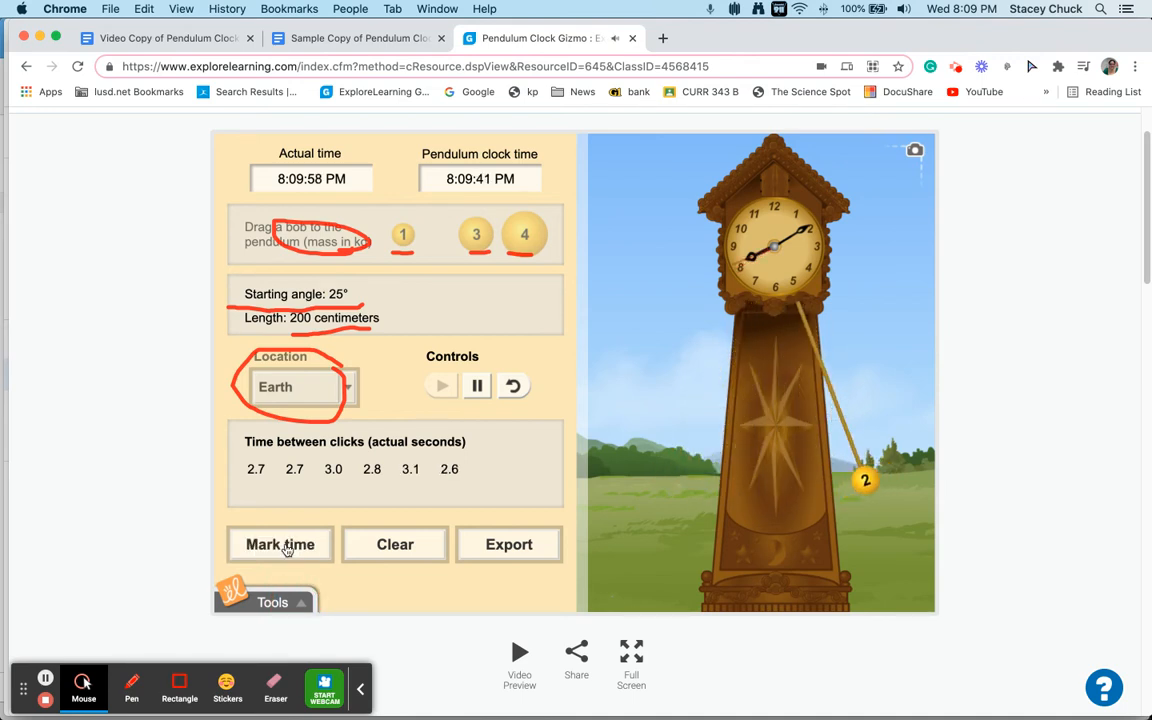
left_click(285, 549)
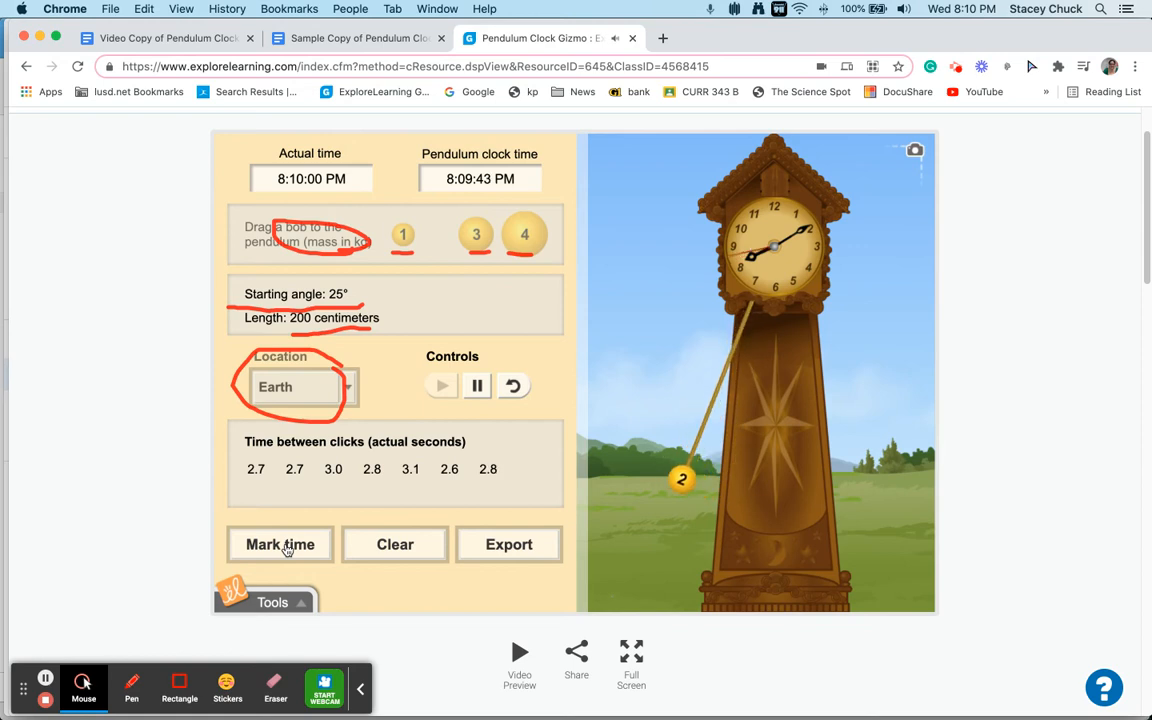
left_click(285, 549)
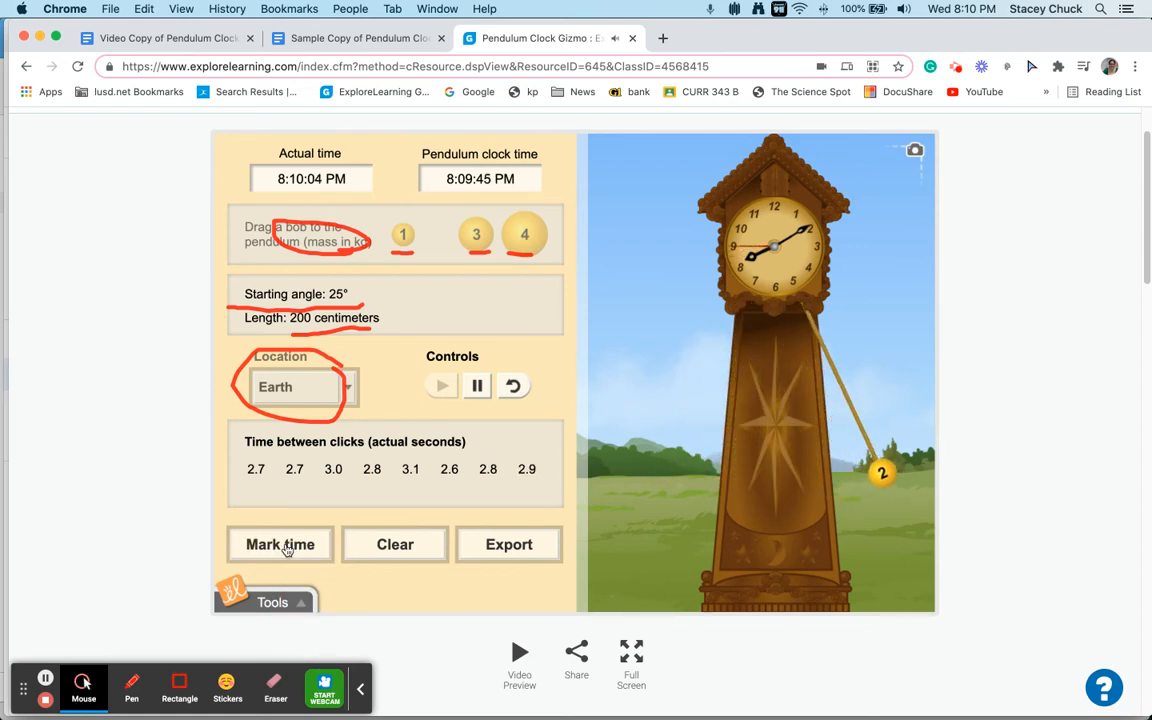
left_click(285, 549)
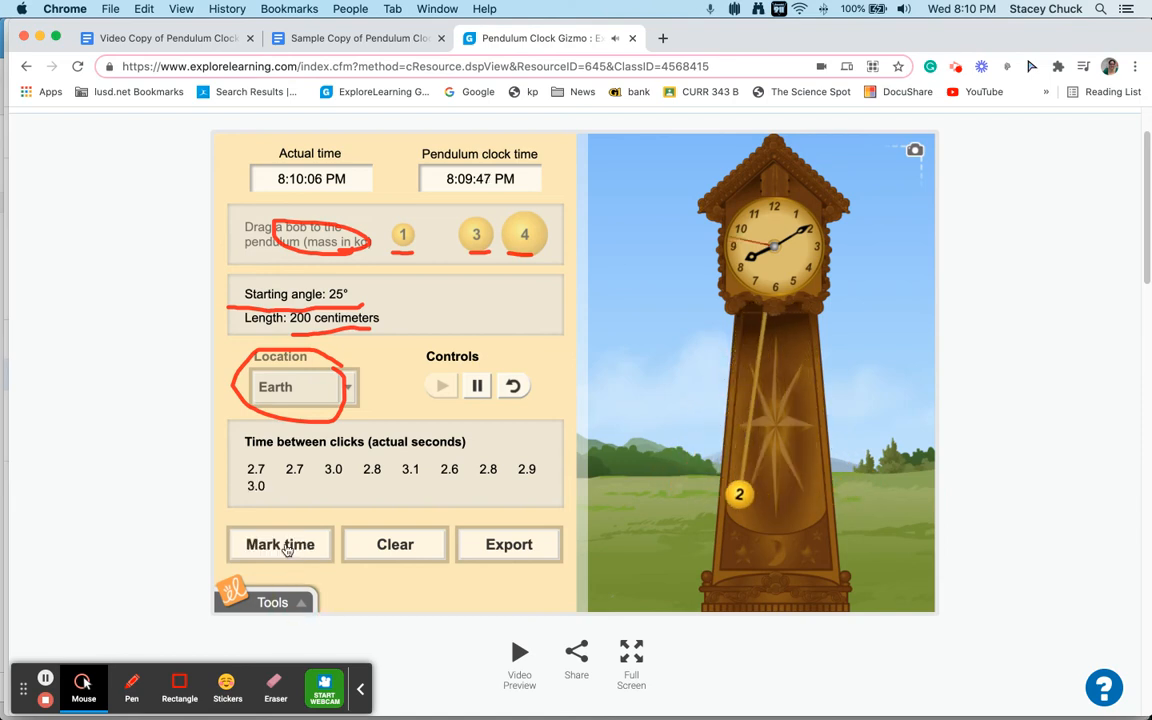
left_click(285, 549)
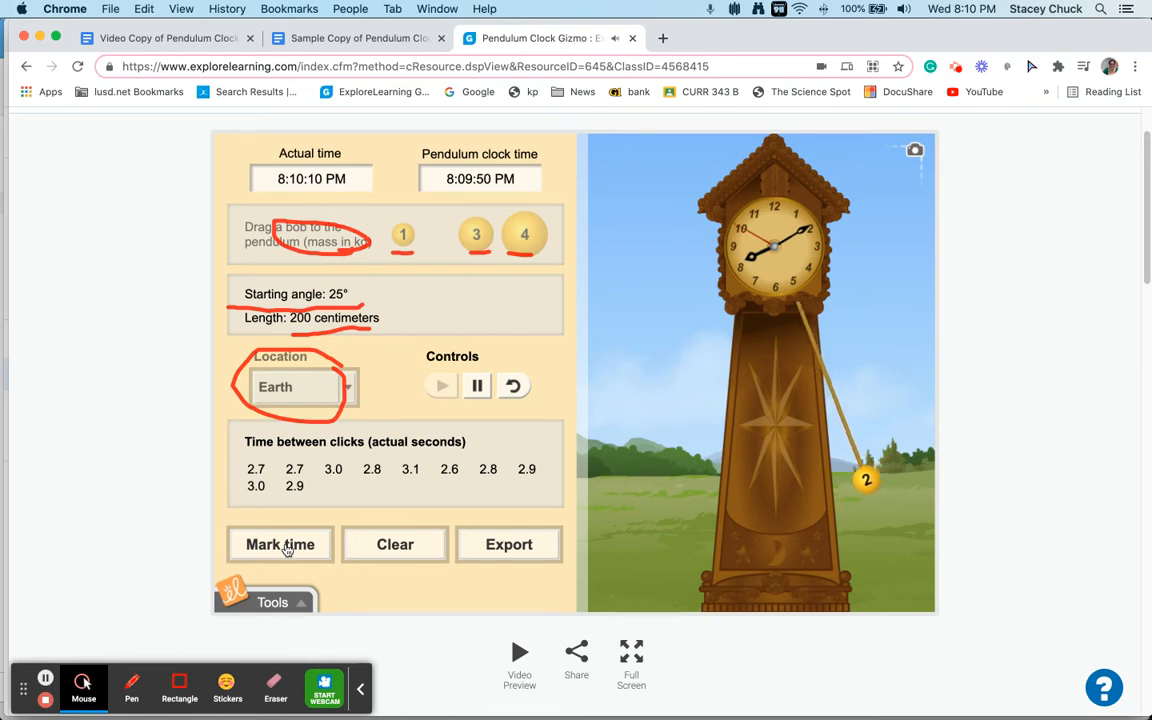
left_click(285, 549)
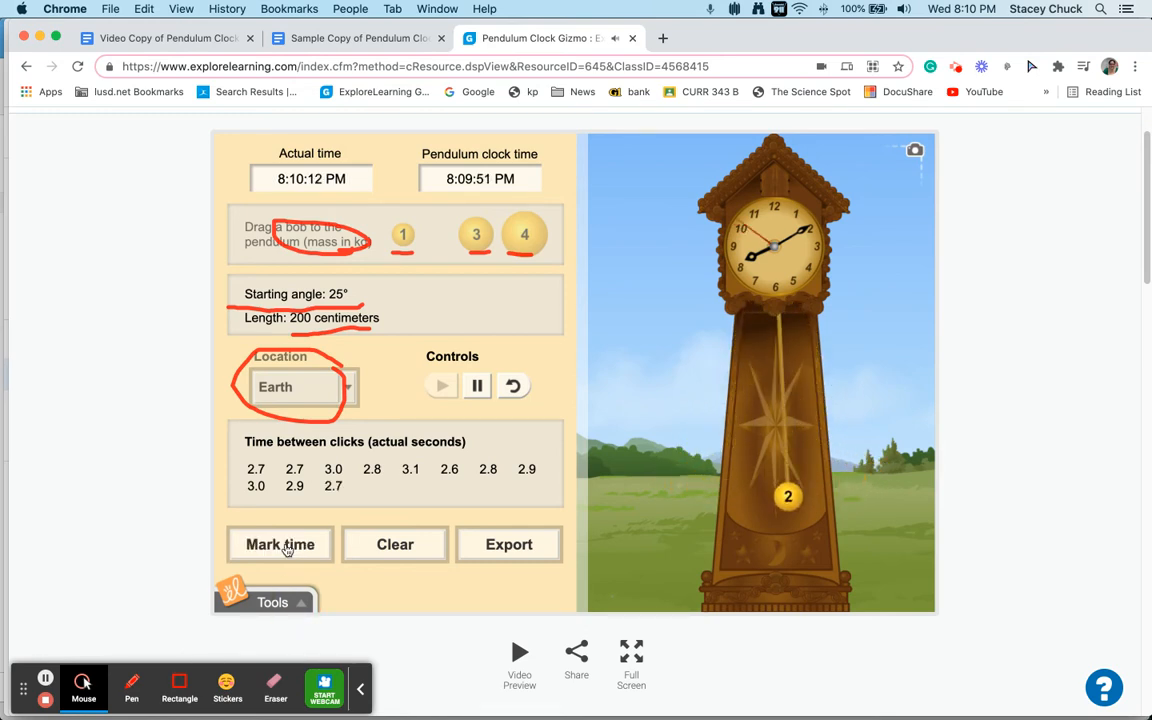
left_click(285, 549)
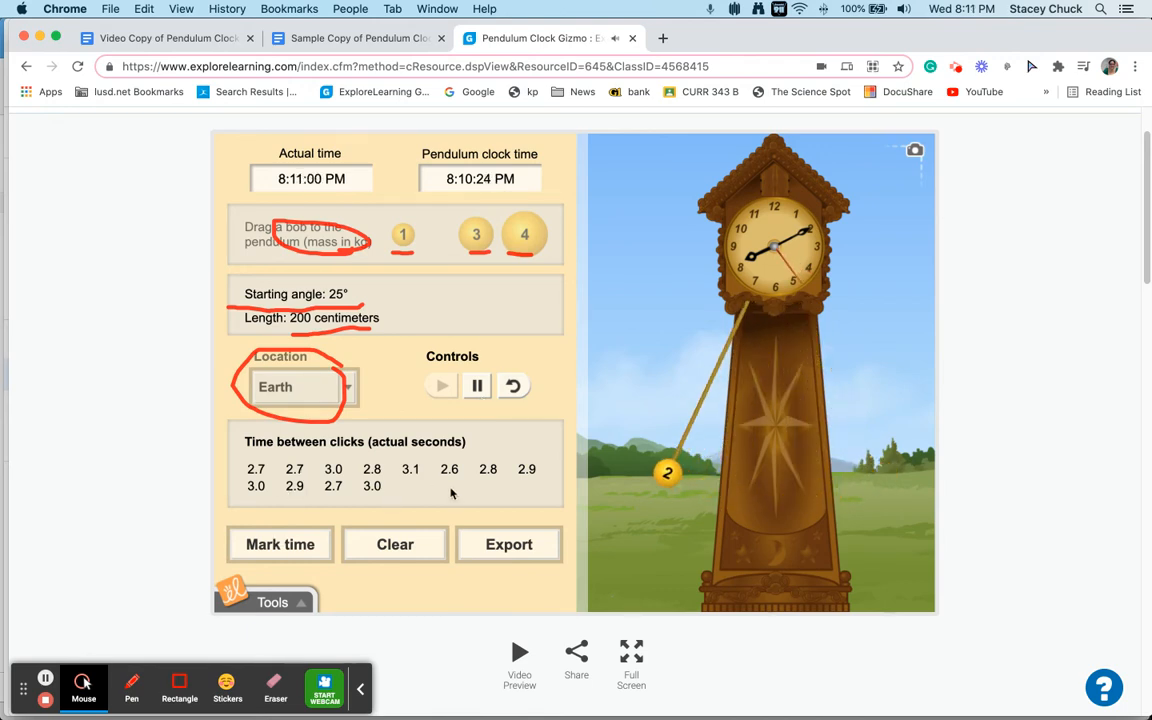
Export the recorded swing times as a CSV file and select all the values in Numbers to get their average
left_click(505, 546)
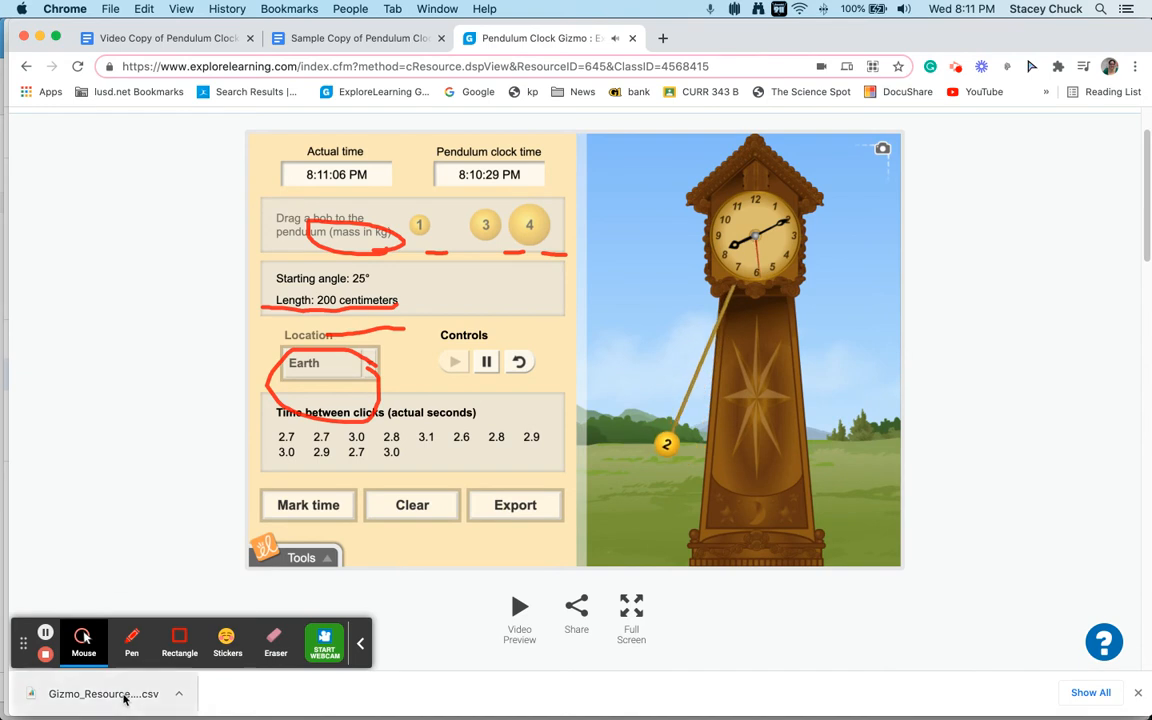
left_click(126, 694)
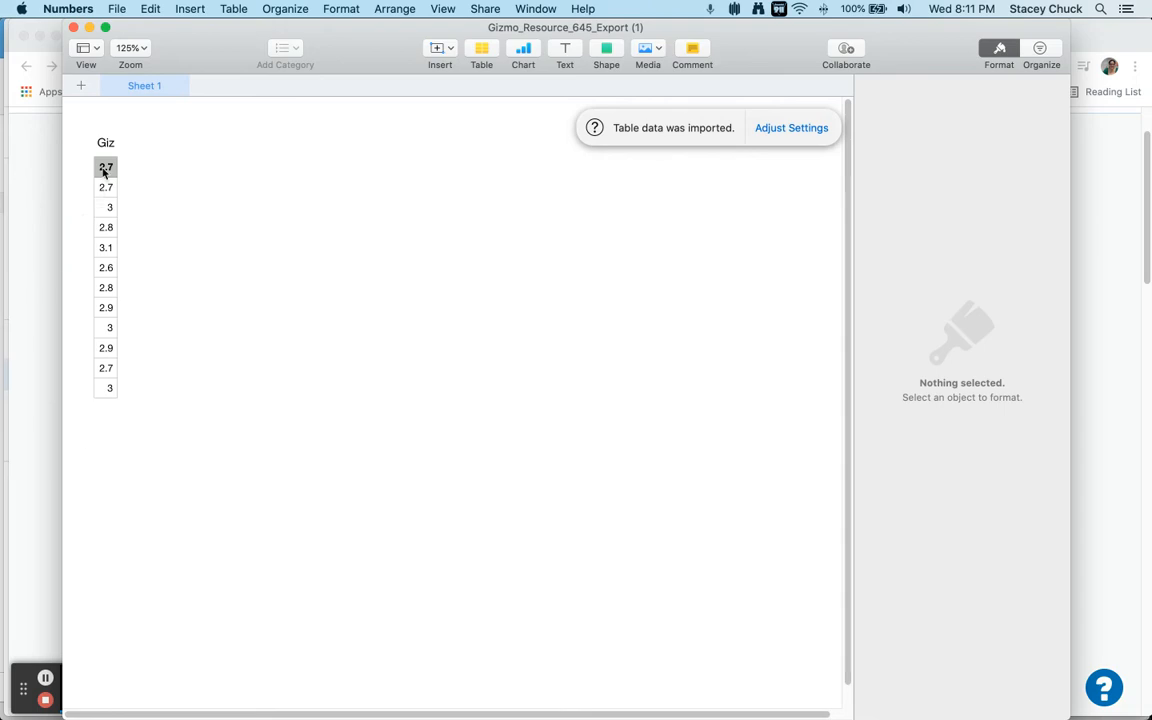
left_click_drag(105, 168, 108, 397)
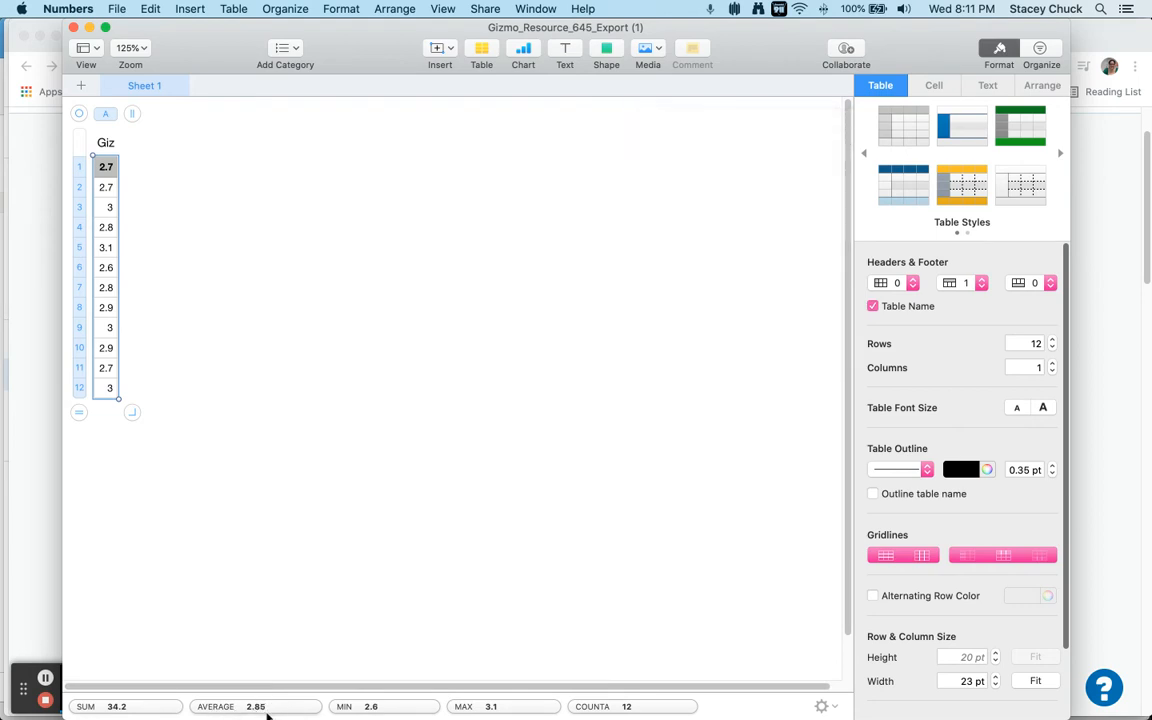
Close the Numbers export and, in the Video Copy worksheet in Chrome, complete the warm-up period as "2.8 s" and answer question 3 "too slow"
left_click(73, 28)
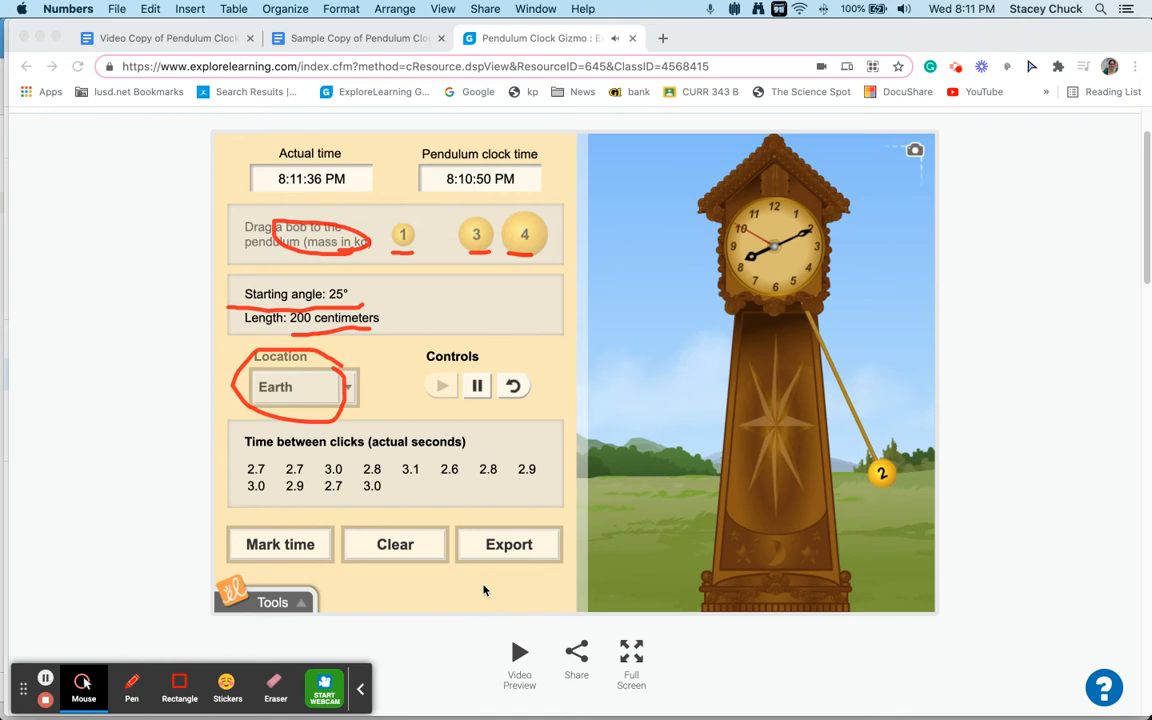
left_click(372, 40)
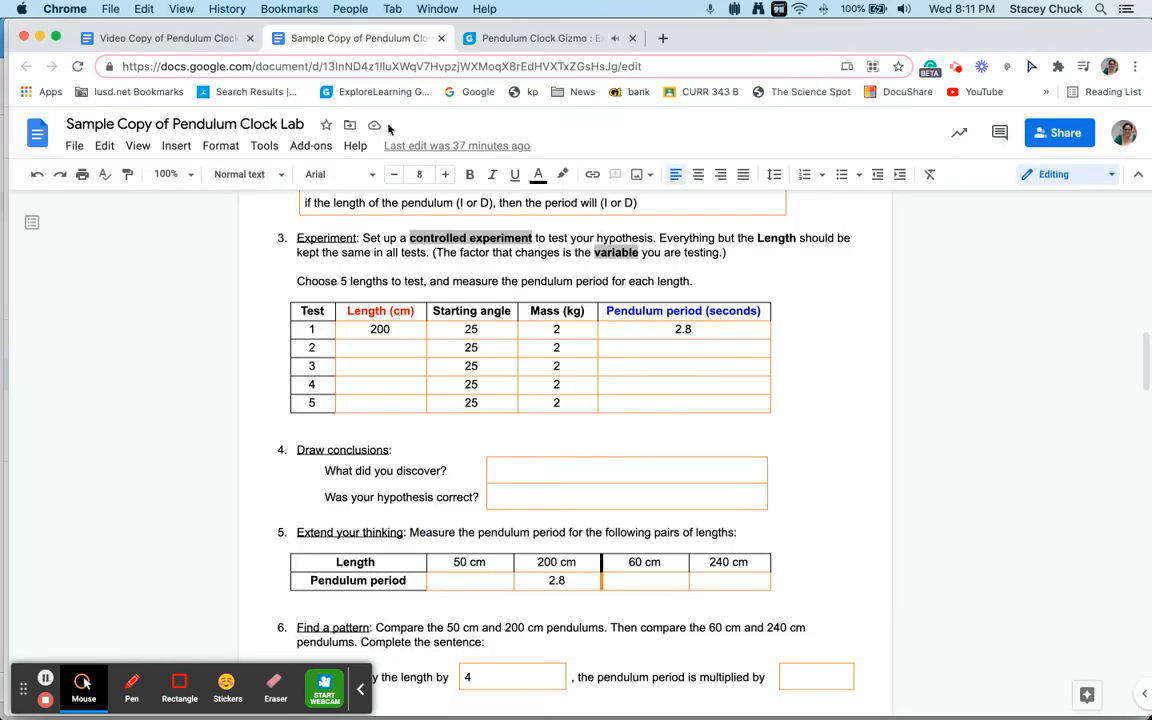
left_click(166, 40)
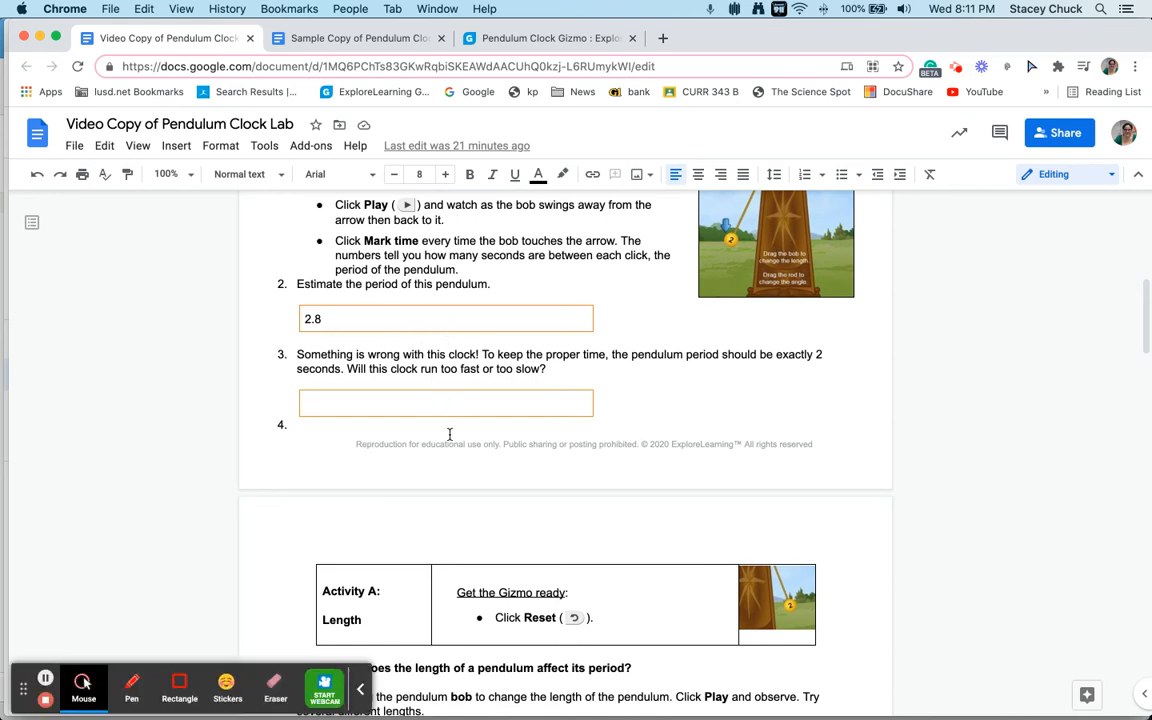
scroll(522, 487, "down", 6)
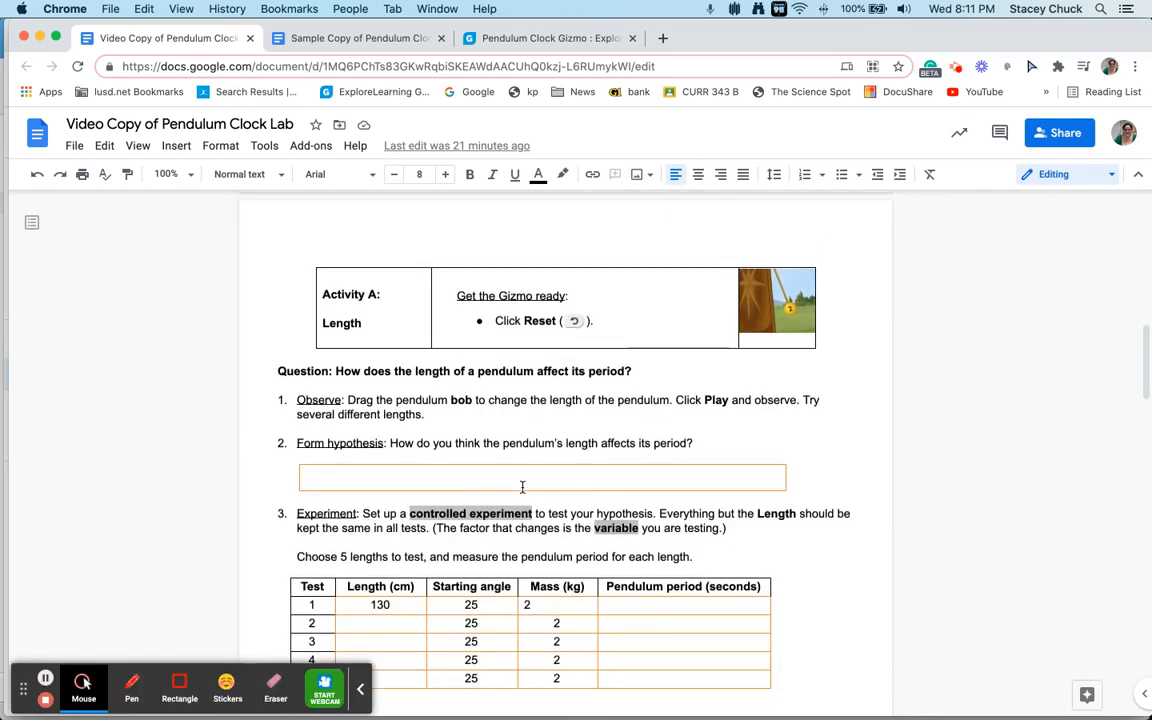
scroll(522, 487, "up", 5)
scroll(522, 487, "up", 4)
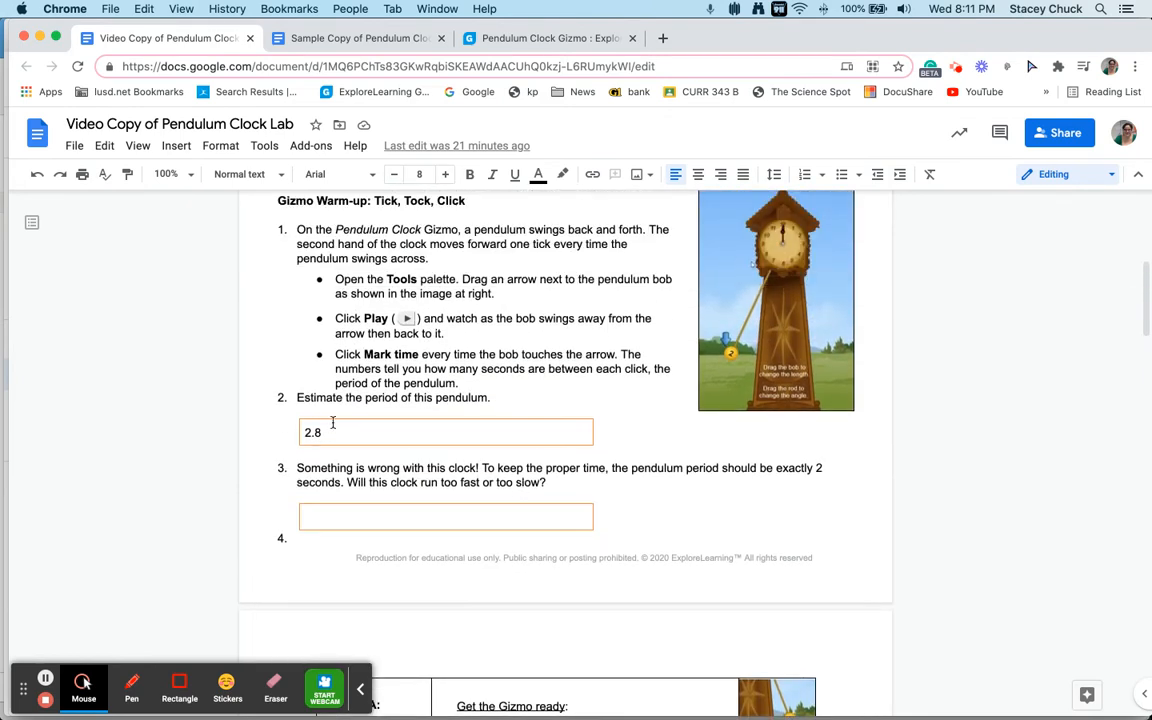
left_click(339, 431)
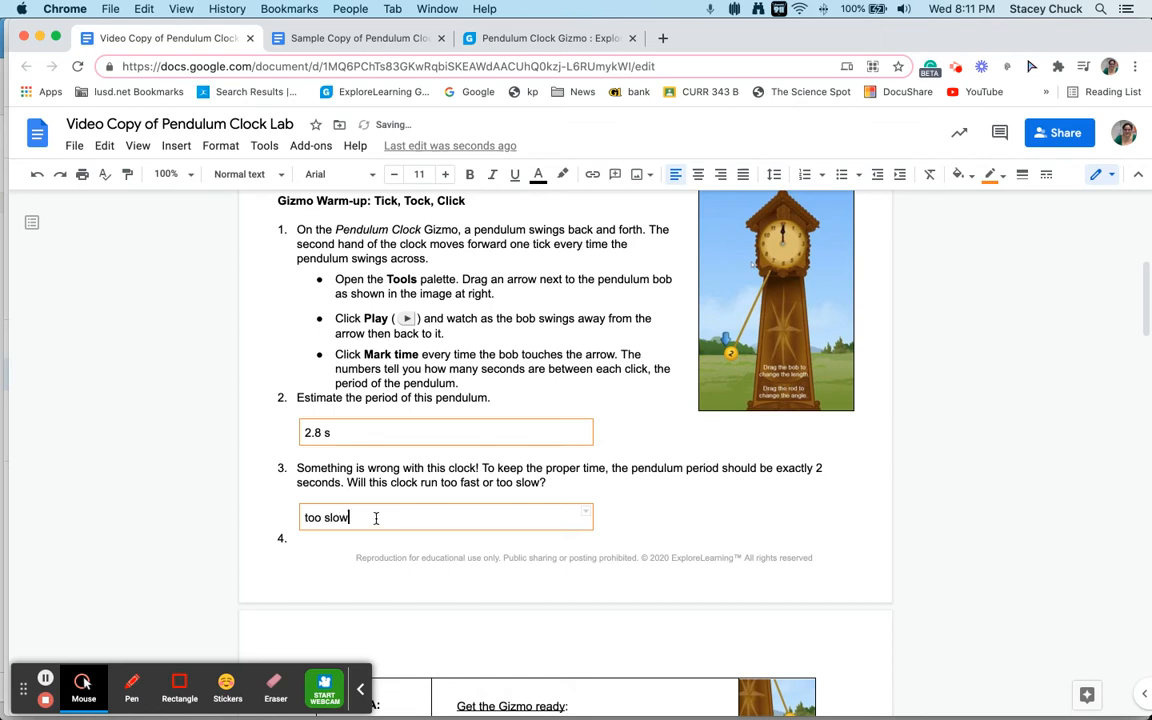
Copy the hypothesis sentence "if the length of the pendulum (I or D), then the period will (I or D)" from the Sample Copy into the Video Copy
scroll(376, 517, "down", 5)
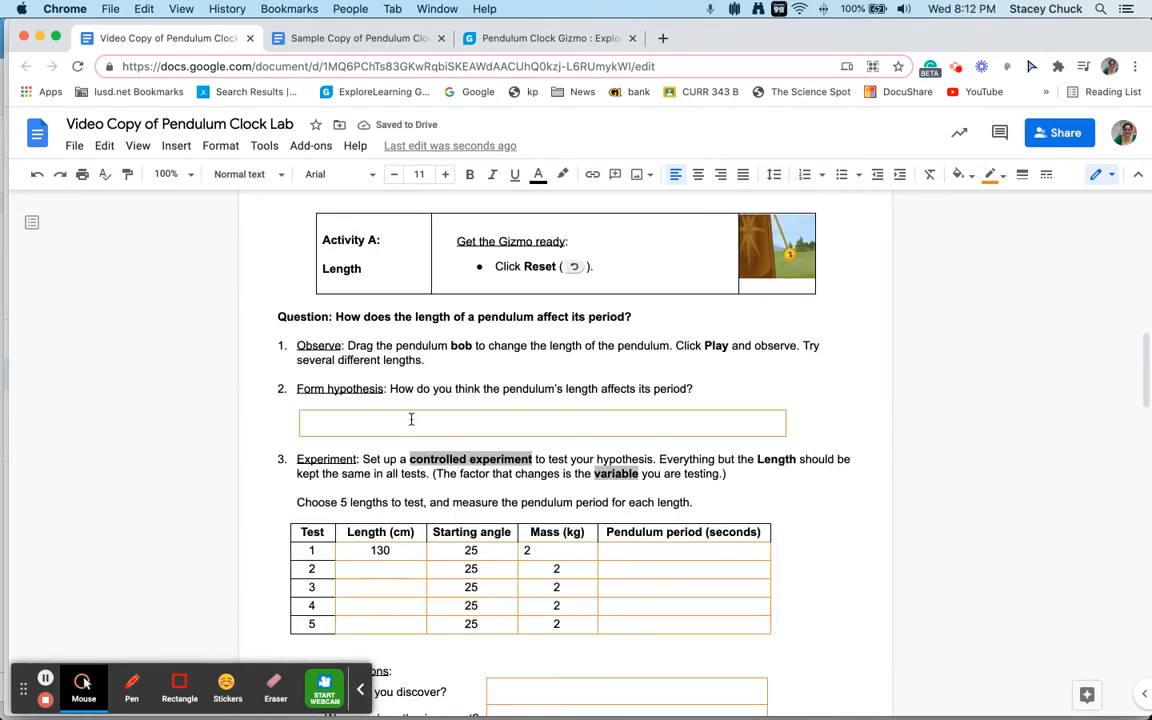
left_click(356, 42)
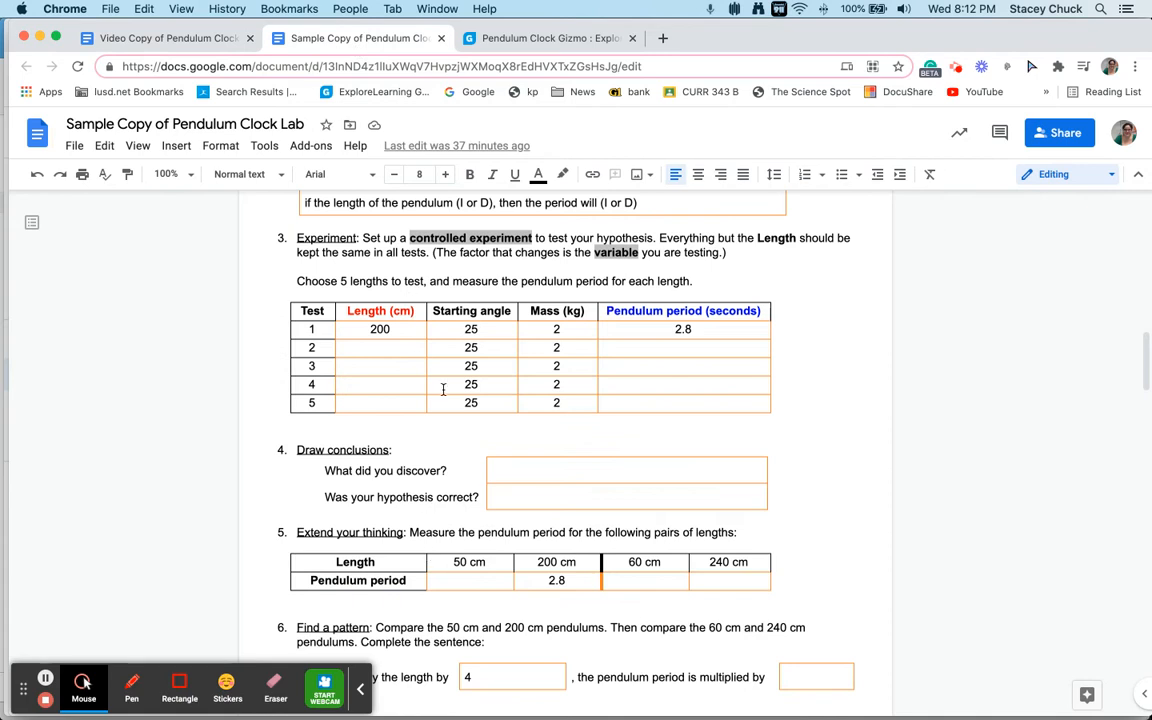
scroll(423, 424, "up", 8)
scroll(420, 422, "down", 6)
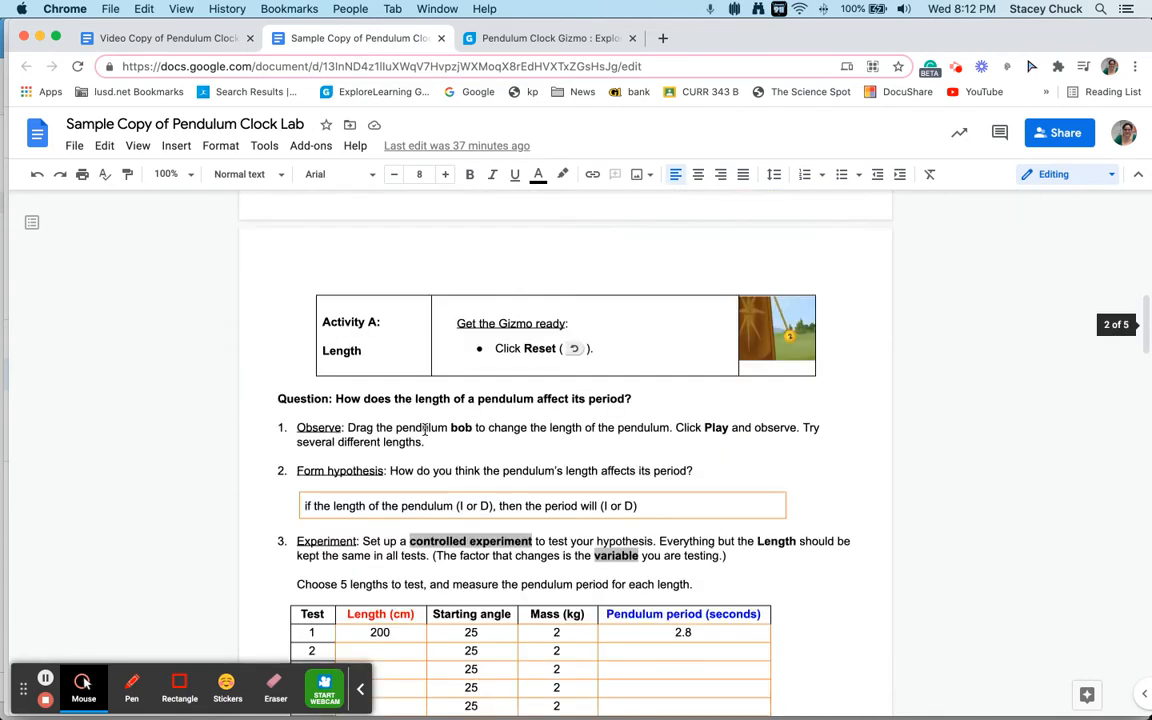
triple_click(298, 373)
key("super+c")
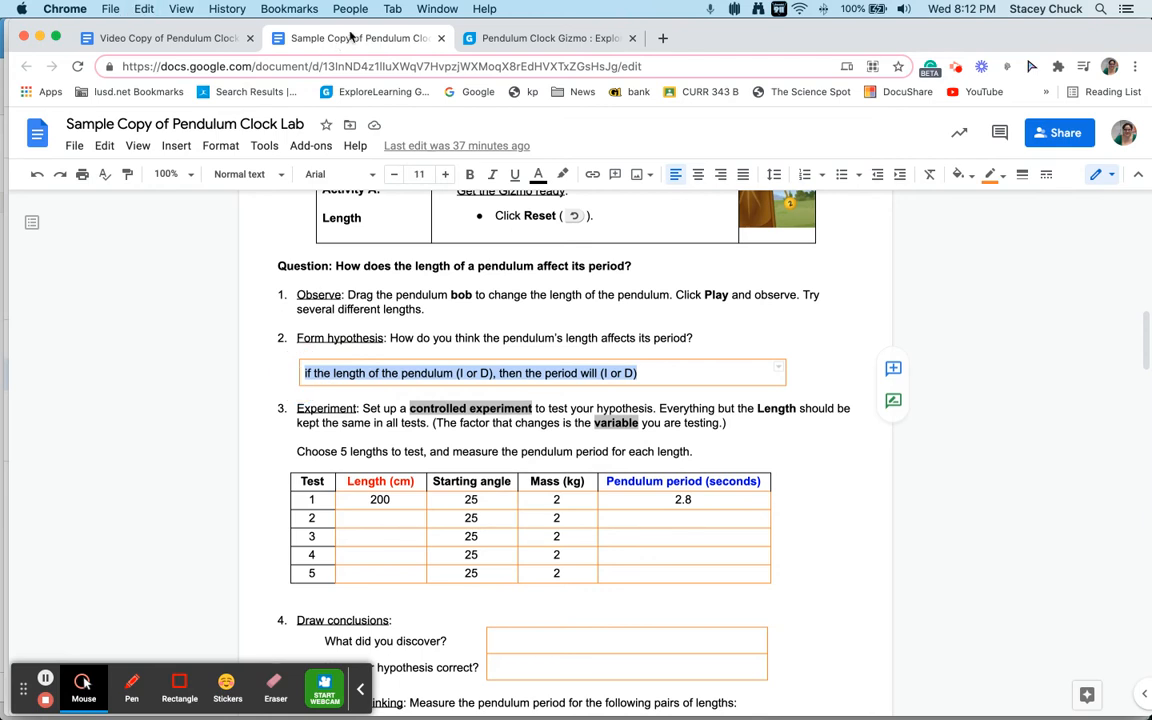
left_click(229, 40)
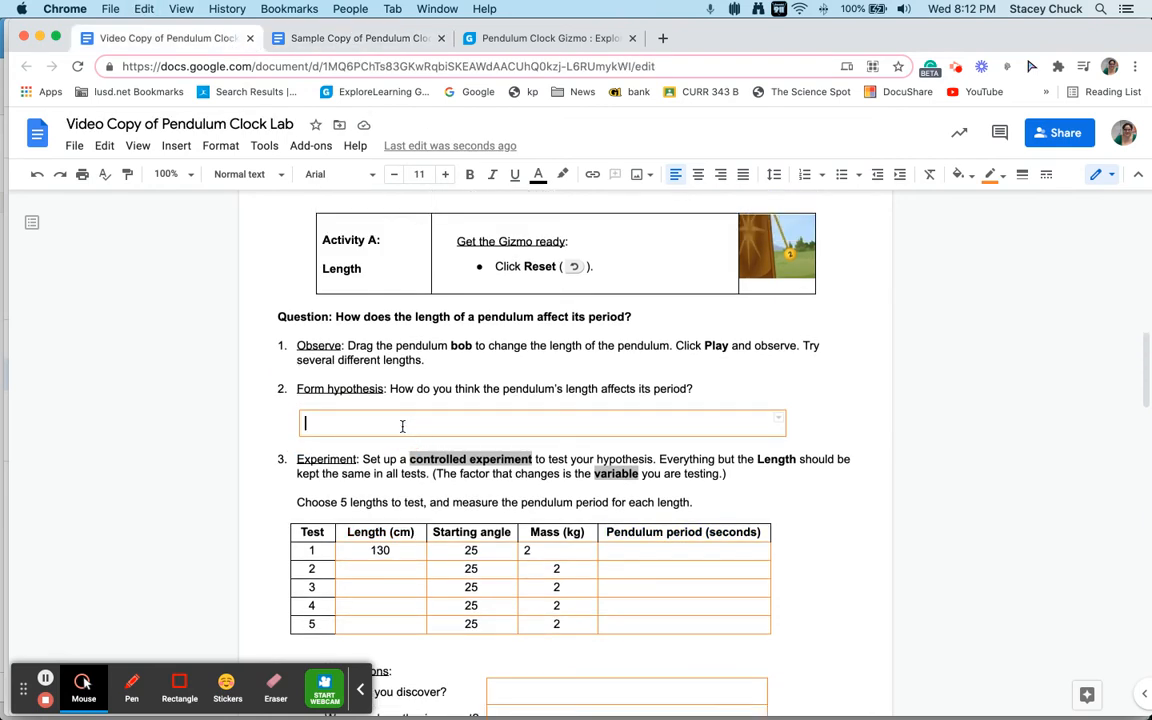
key("super+v")
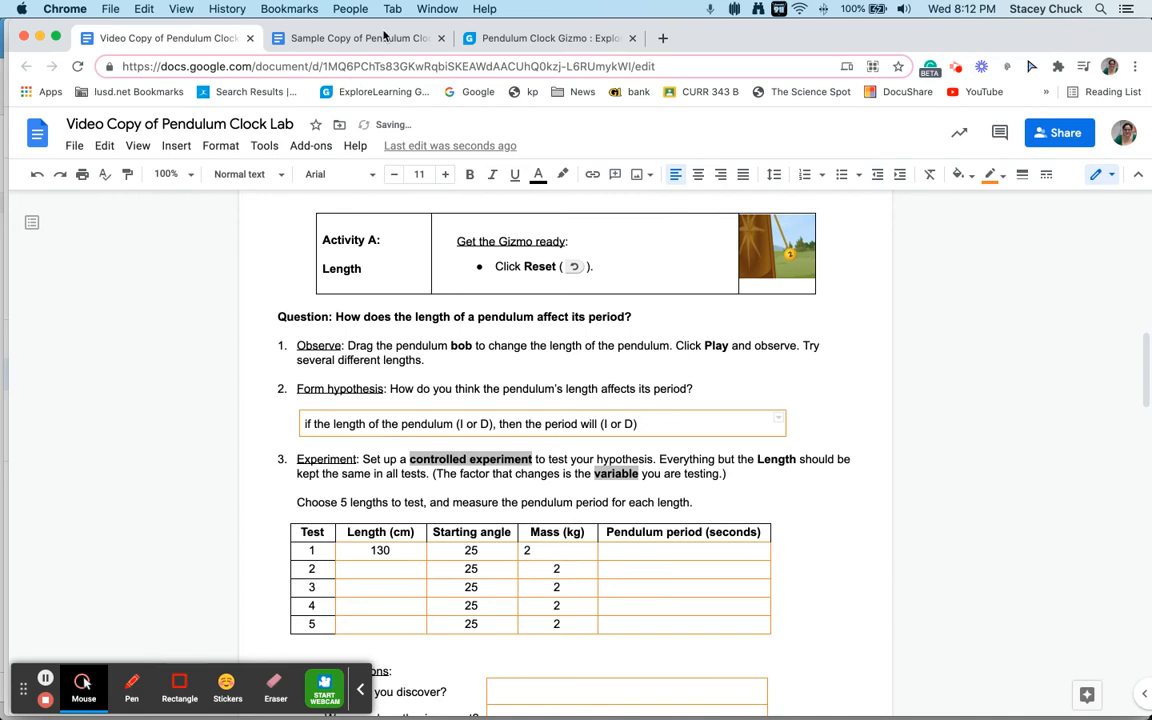
Replace the Activity A experiment table in the Video Copy with the colour-headed table copied from the Sample Copy
left_click(383, 37)
left_click_drag(298, 483, 740, 571)
key("super+c")
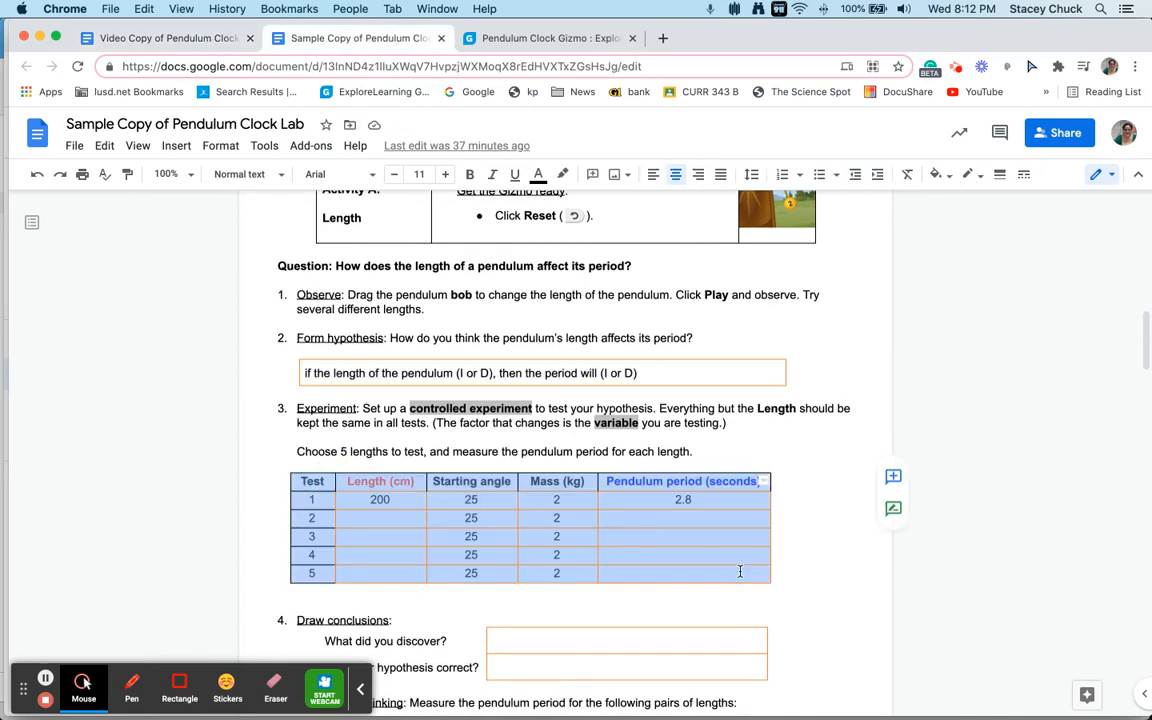
left_click(224, 40)
left_click(292, 531)
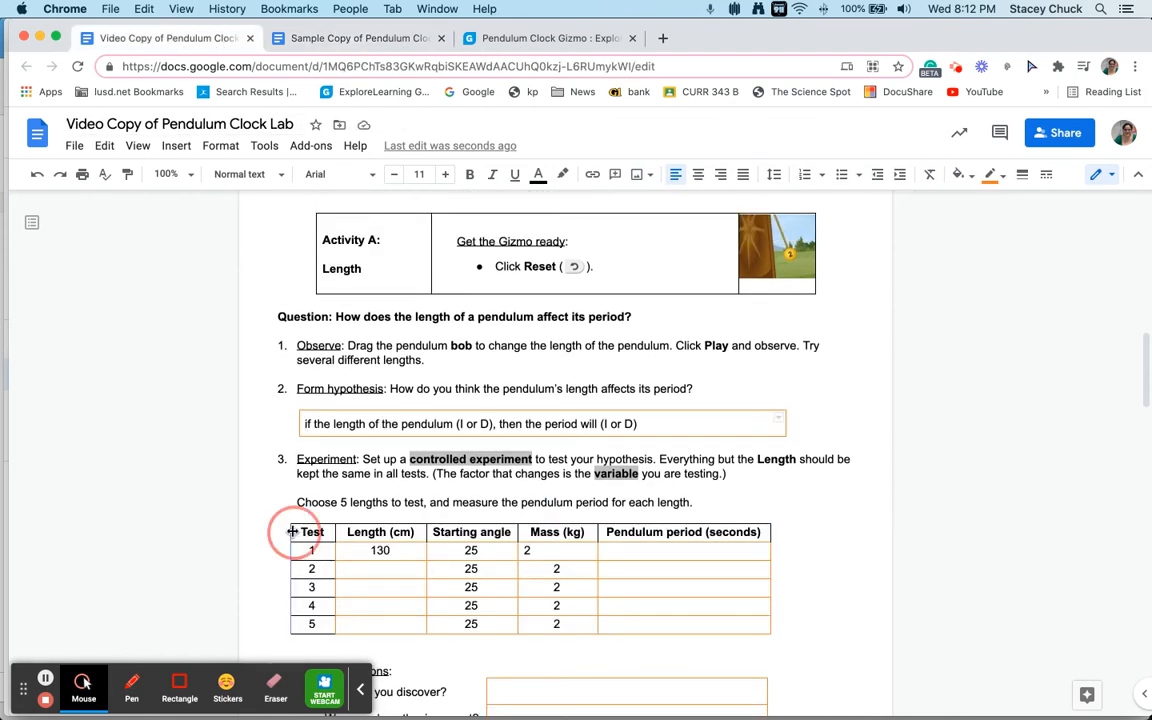
left_click(304, 532)
left_click(739, 619, "shift")
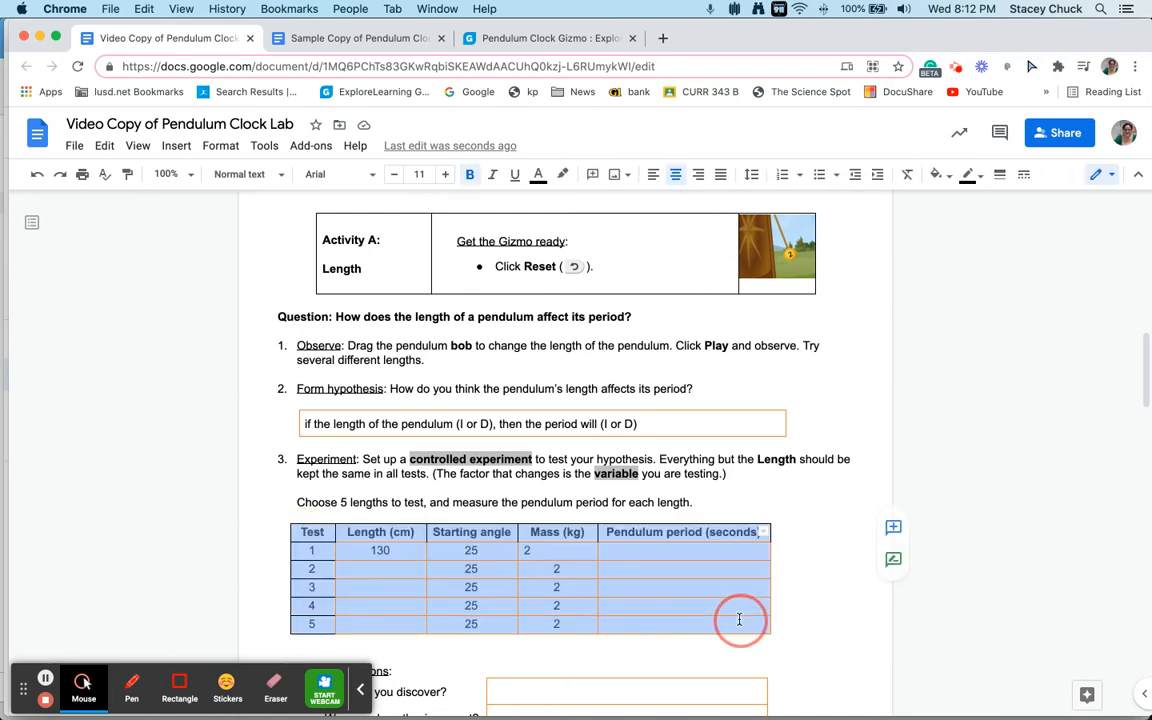
key("super+v")
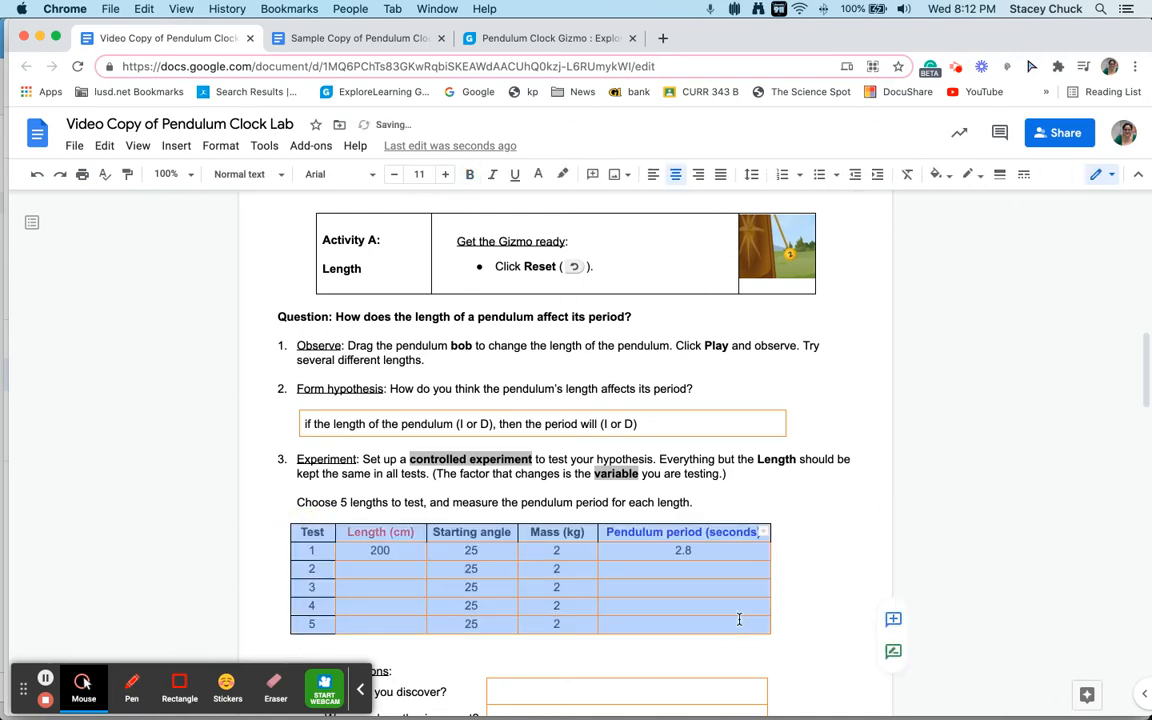
left_click(744, 595)
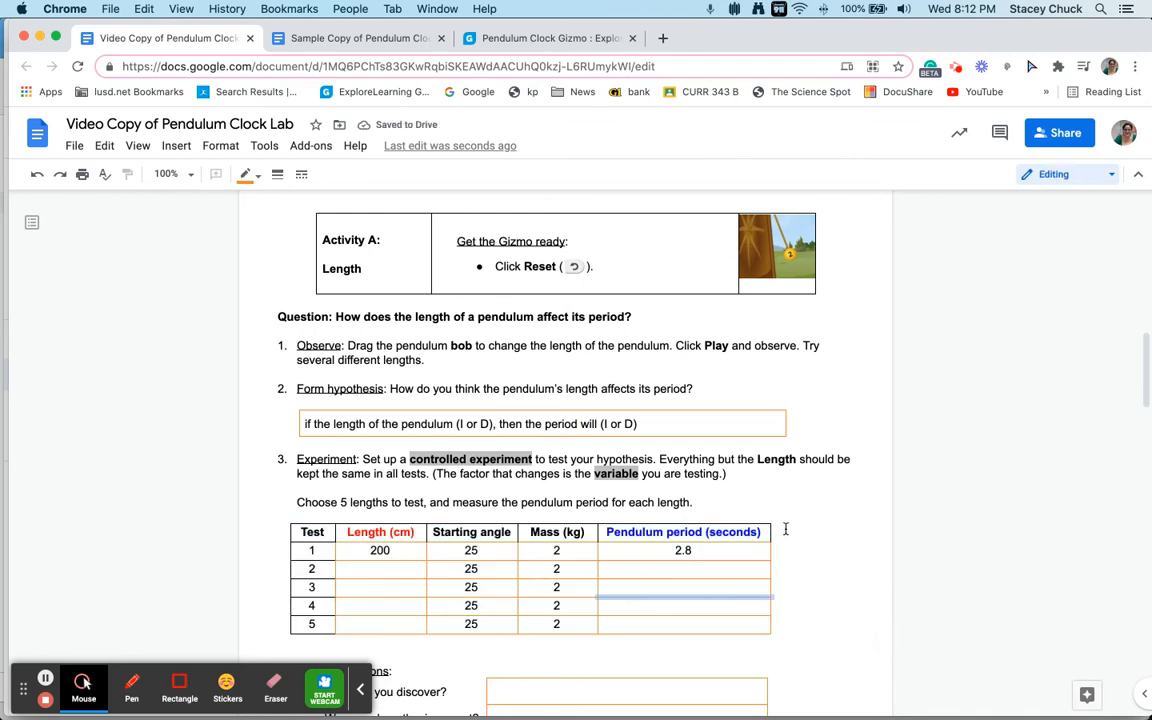
Set test 1's pendulum period to 2.85 and enter lengths of 180, 160, 140 and 120 cm for tests 2 to 5
scroll(819, 618, "down", 1)
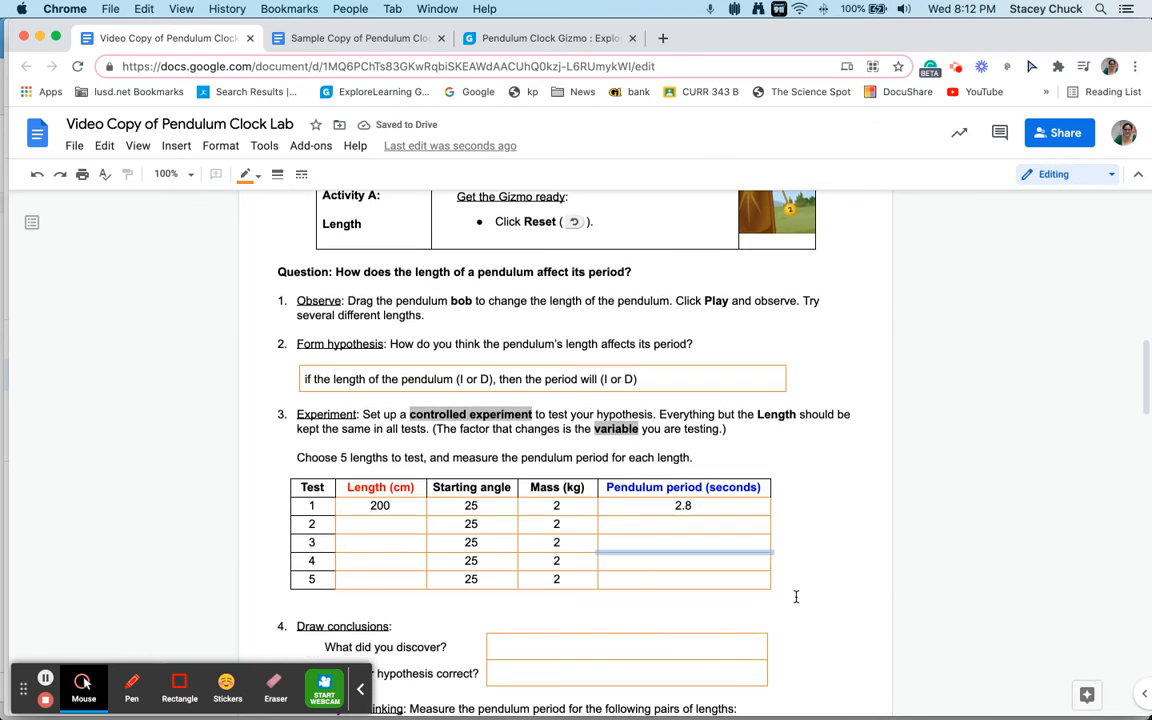
left_click(716, 510)
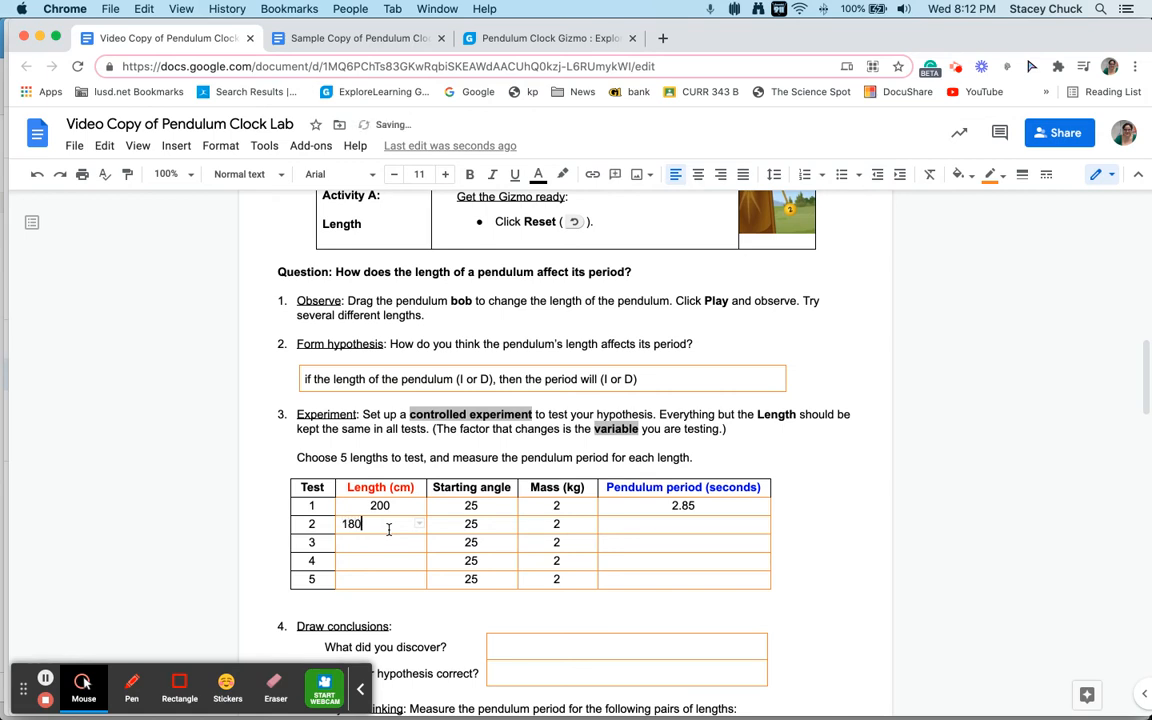
left_click(412, 546)
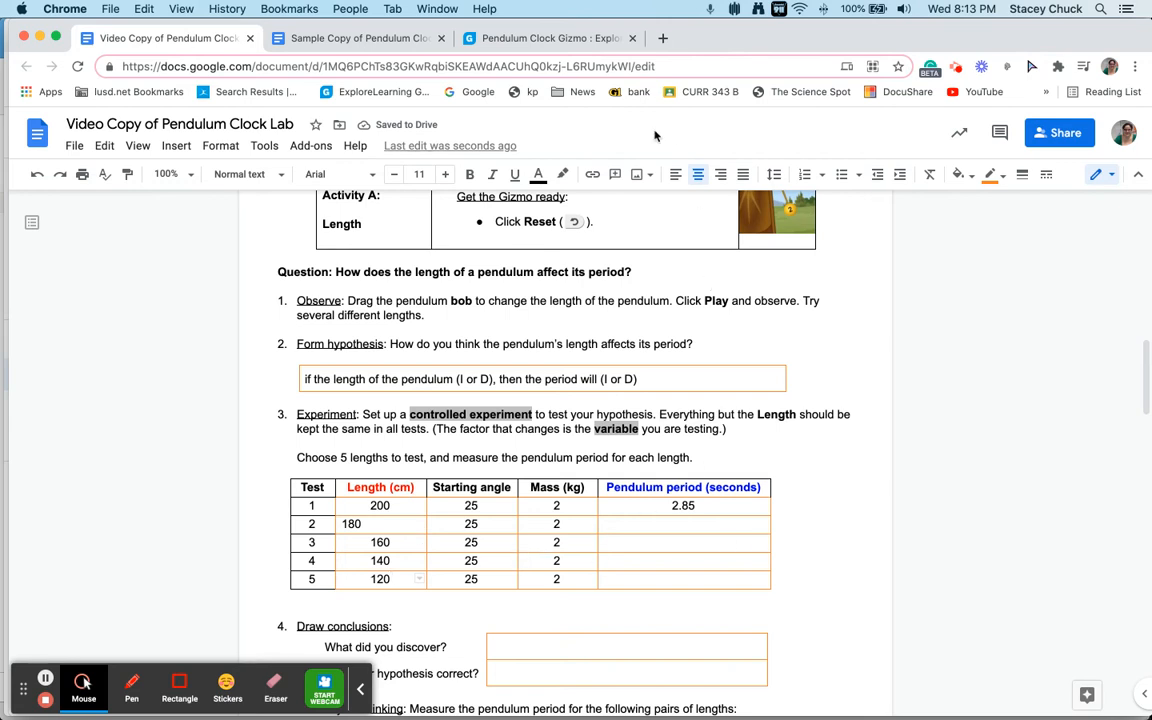
Pause and reset the Pendulum Clock Gizmo, and shorten the pendulum to 180 centimeters with the starting angle at 25°
left_click(527, 40)
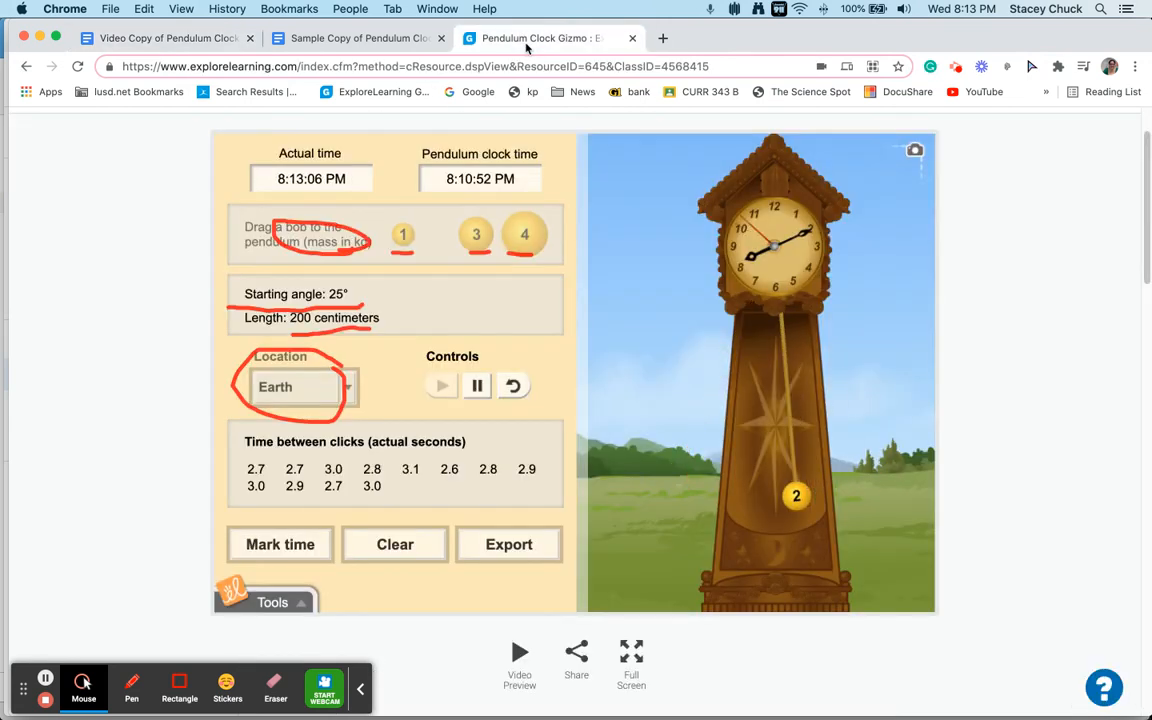
left_click(478, 387)
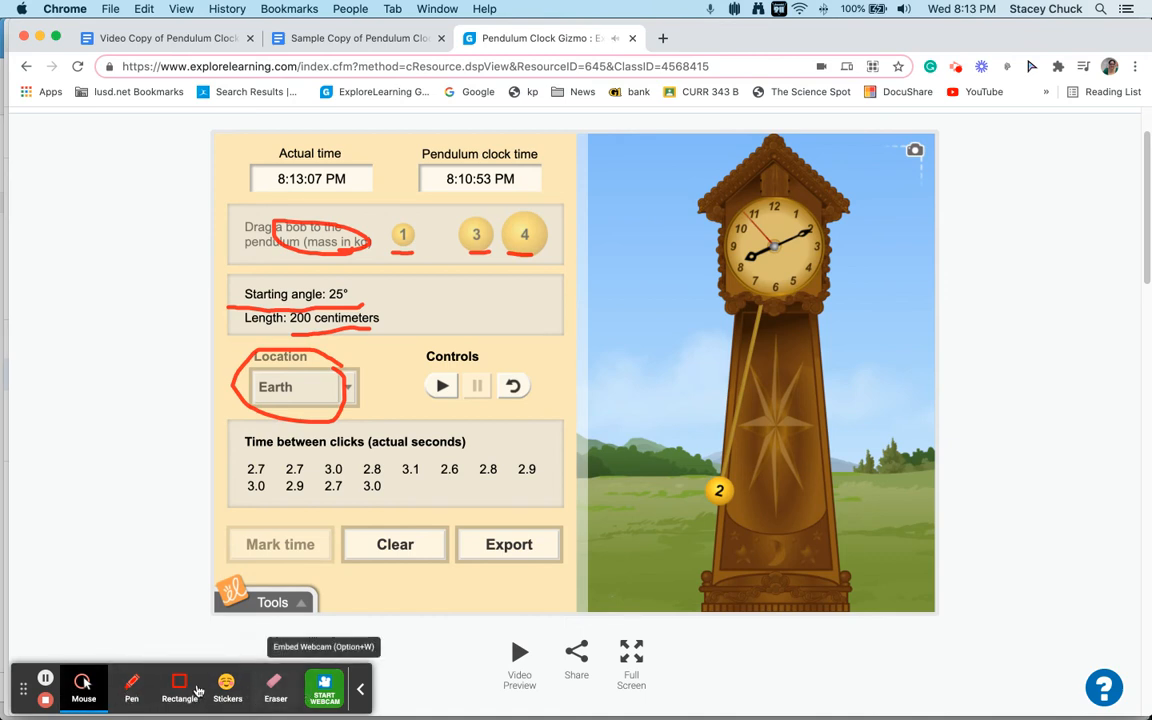
left_click(86, 685)
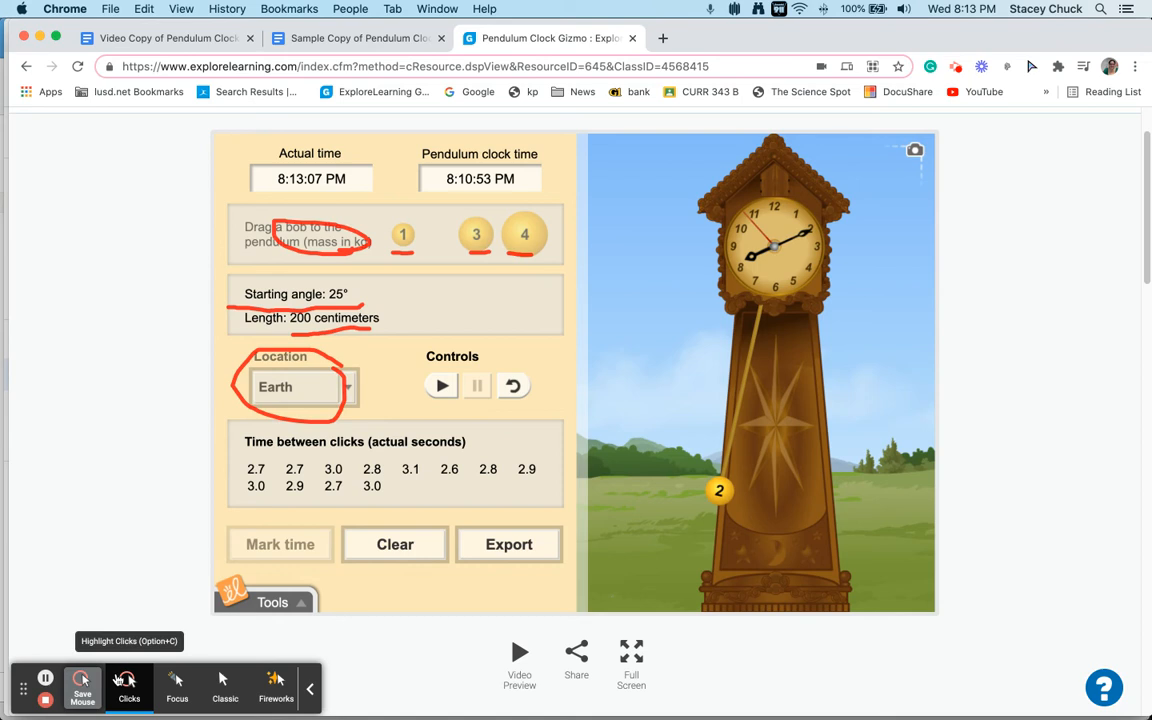
left_click(504, 394)
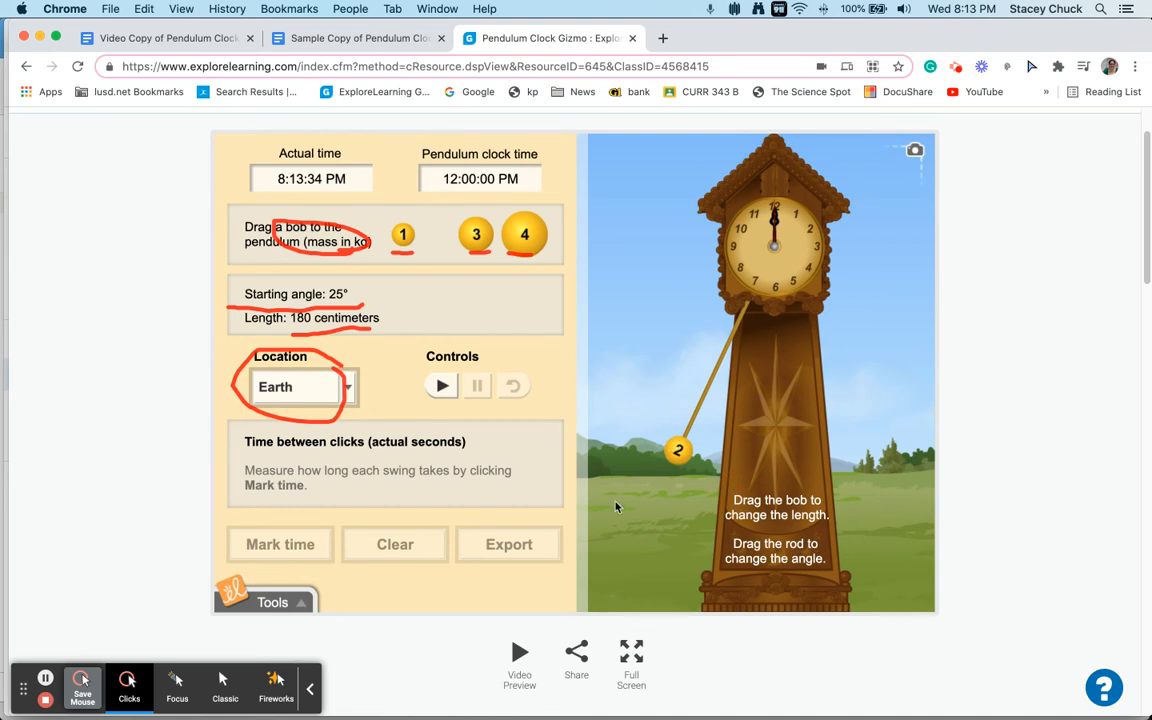
Start the 180 cm pendulum and mark the time at each successive full swing until 16 intervals are logged
left_click(438, 386)
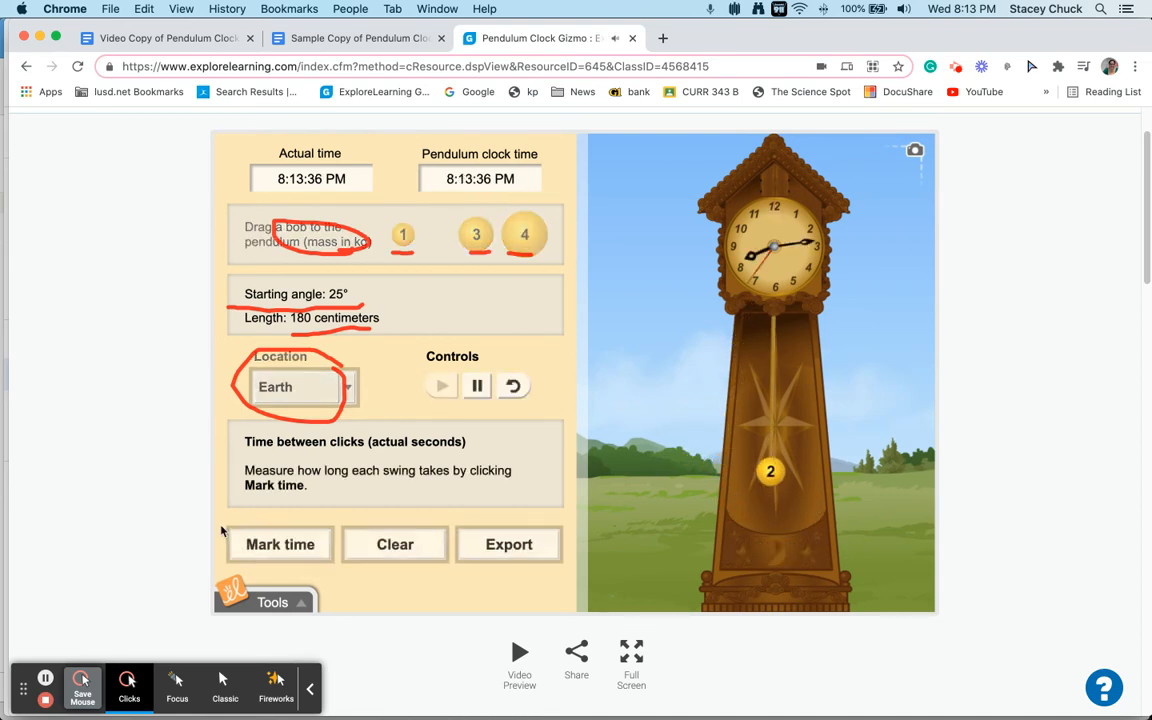
left_click(280, 548)
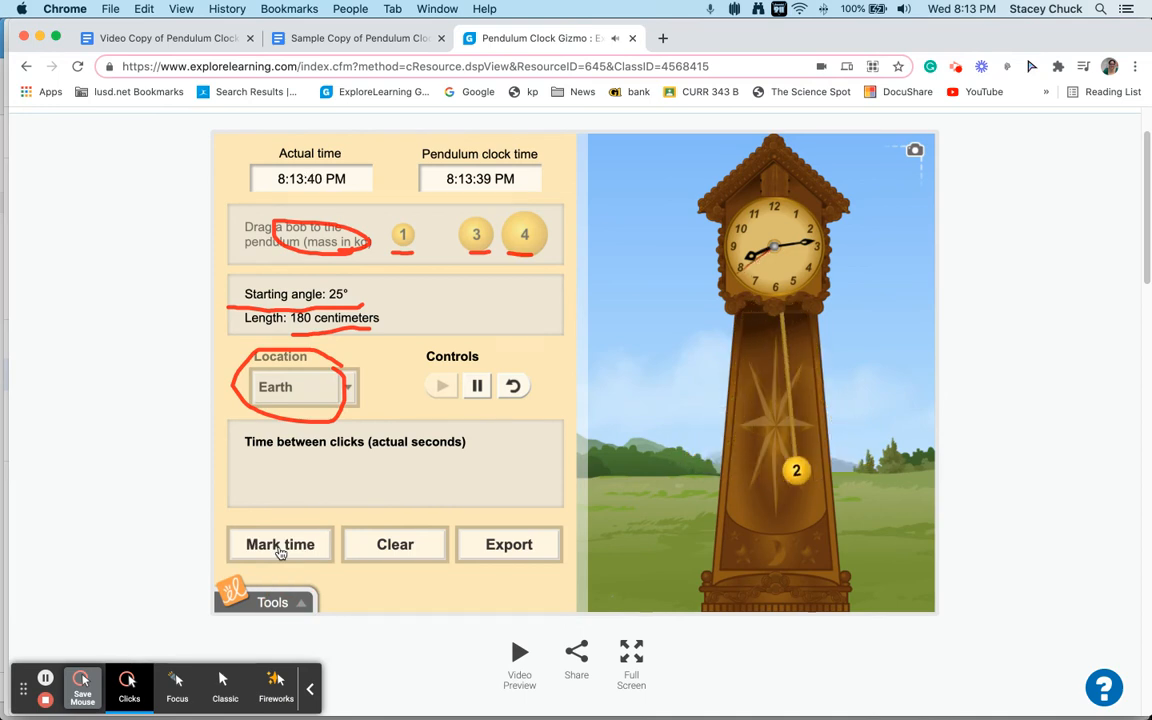
left_click(281, 553)
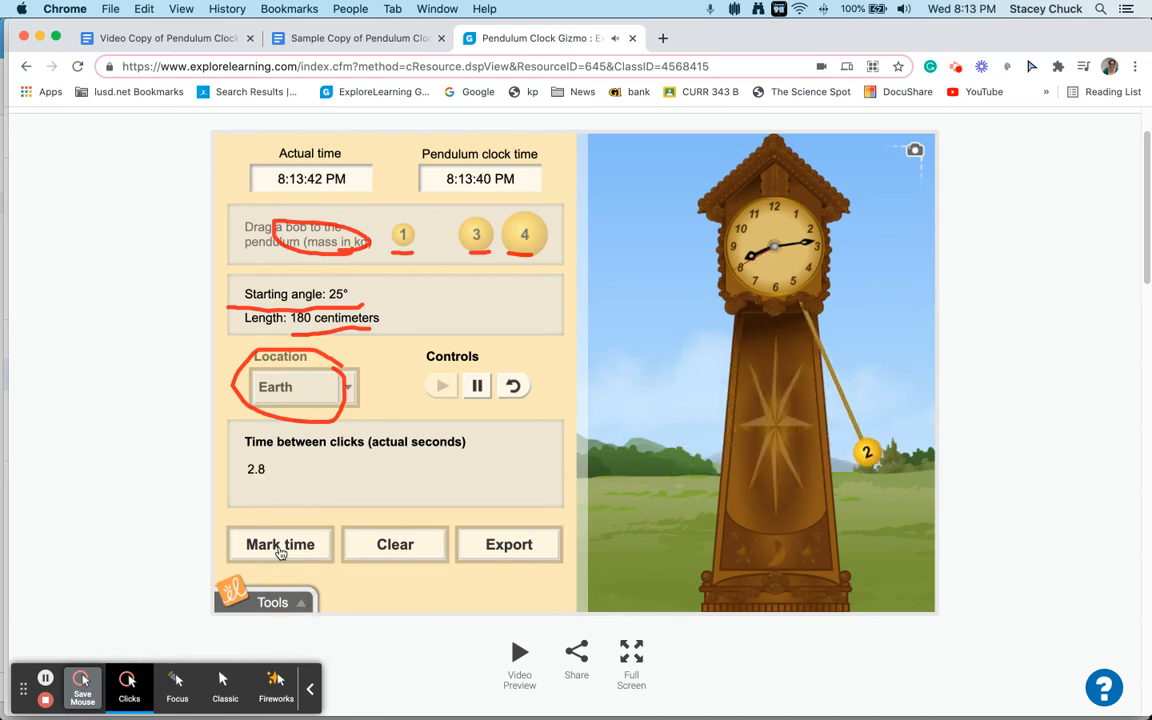
left_click(280, 553)
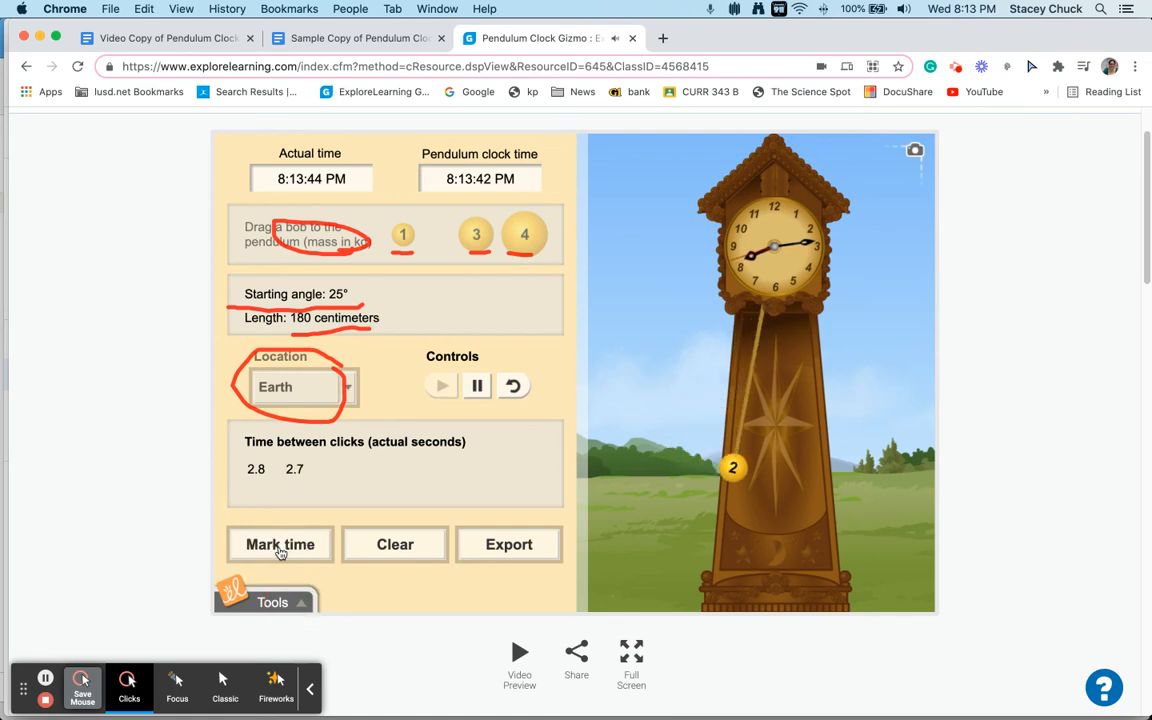
left_click(280, 553)
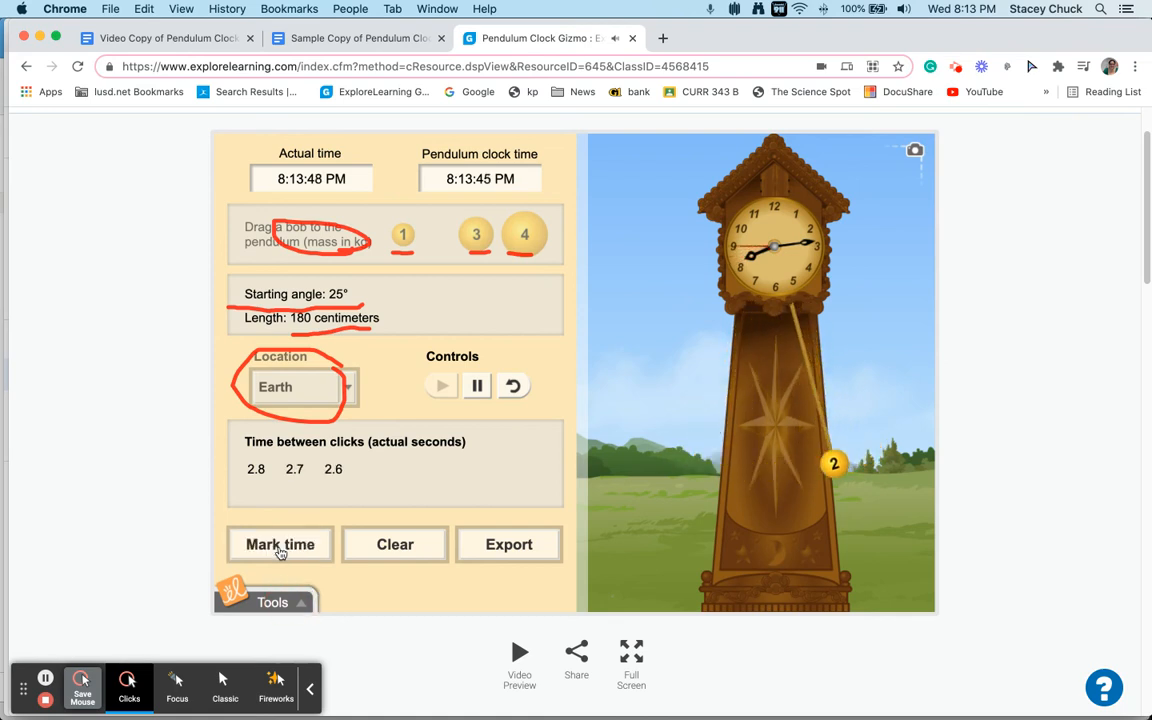
left_click(280, 553)
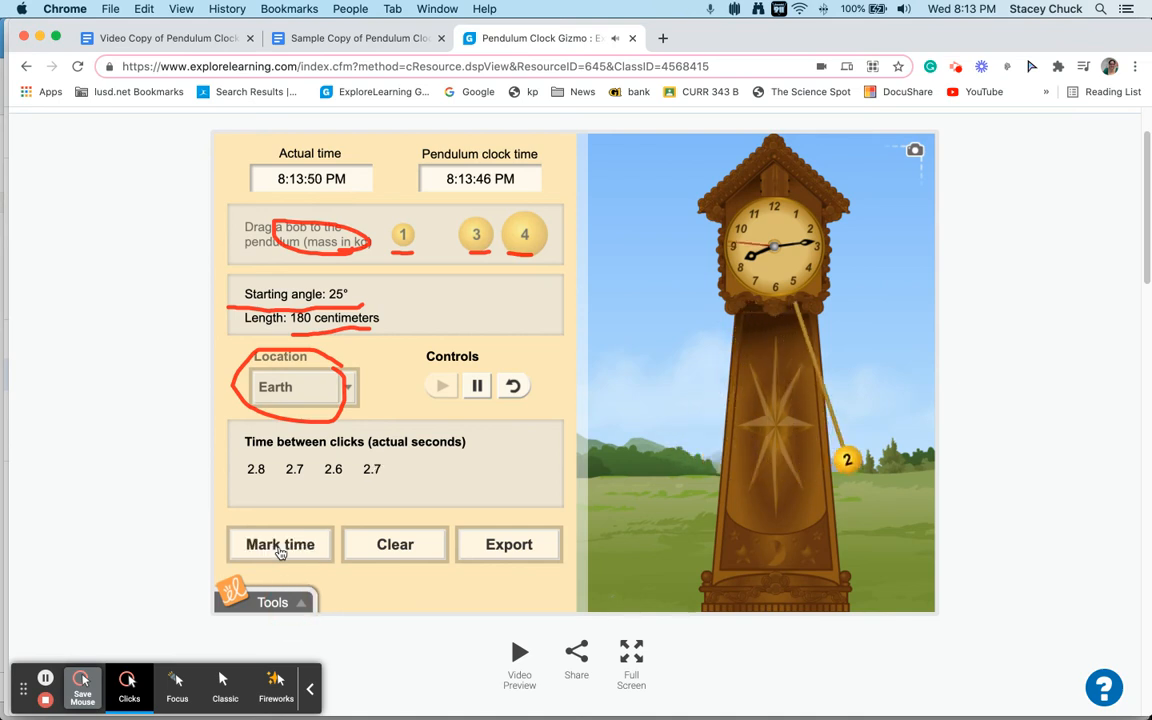
left_click(280, 553)
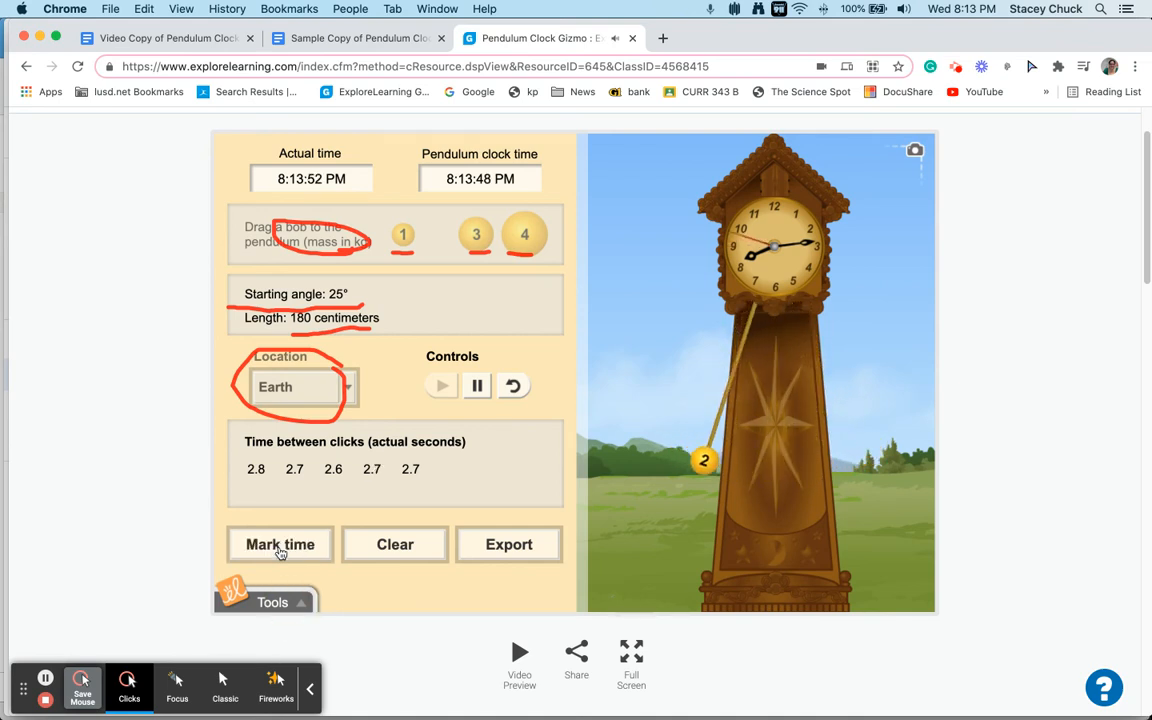
left_click(280, 553)
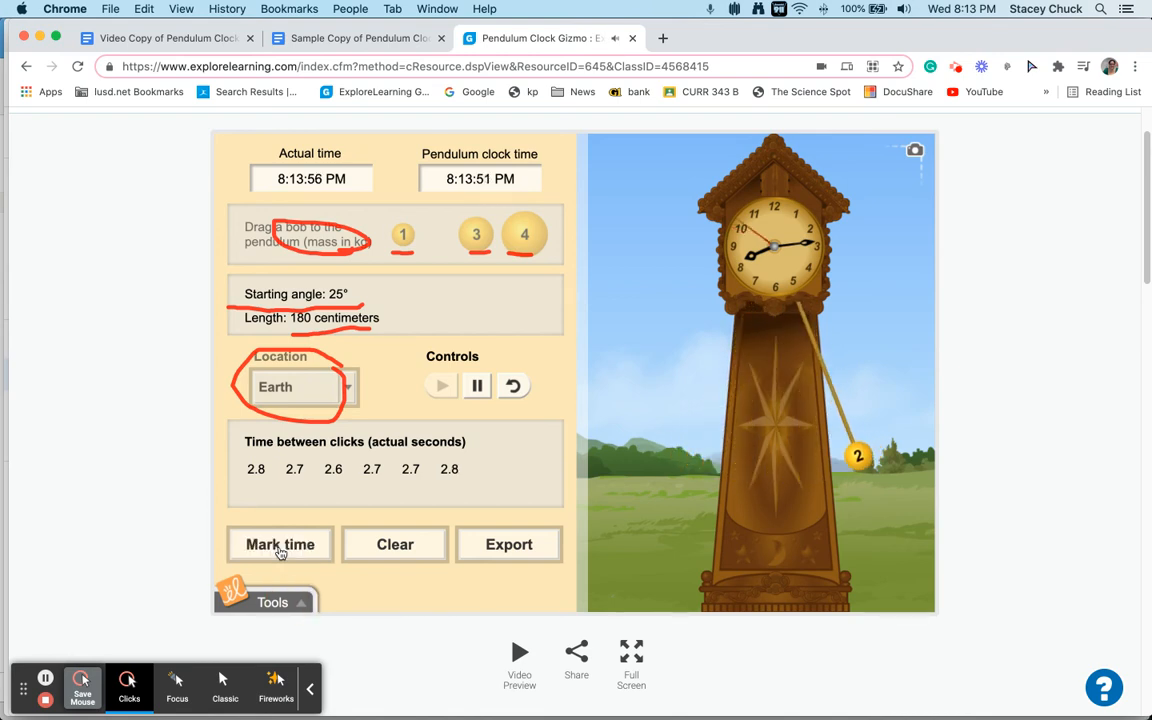
left_click(280, 553)
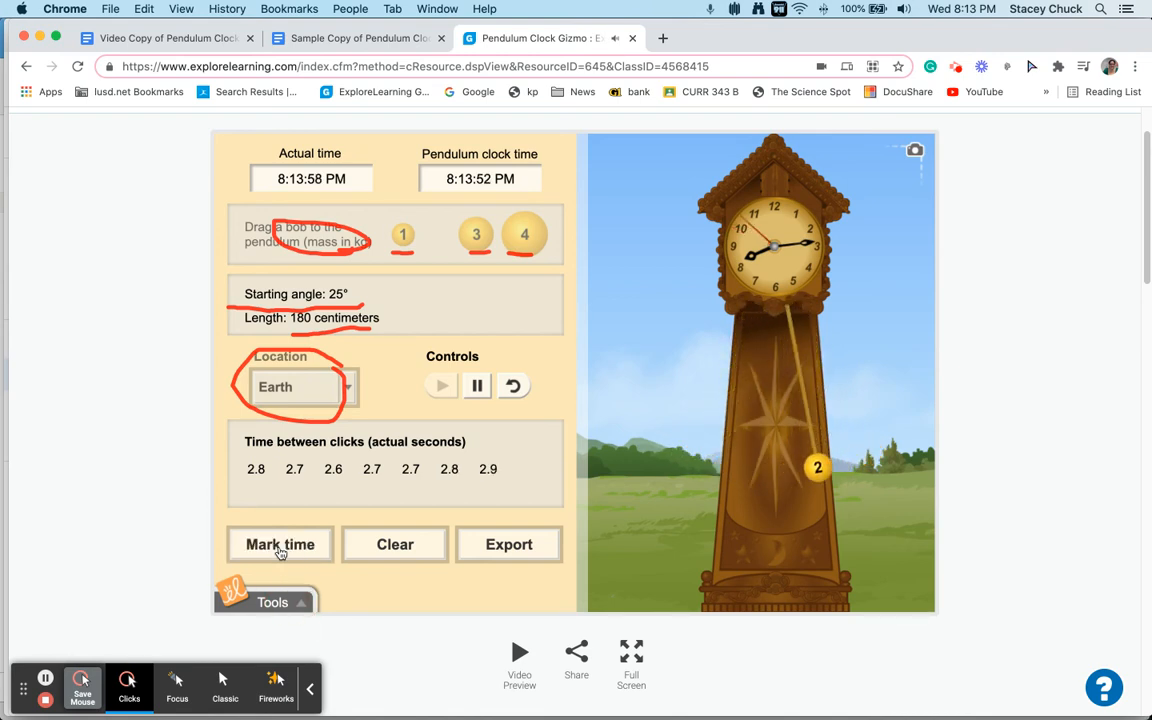
left_click(280, 553)
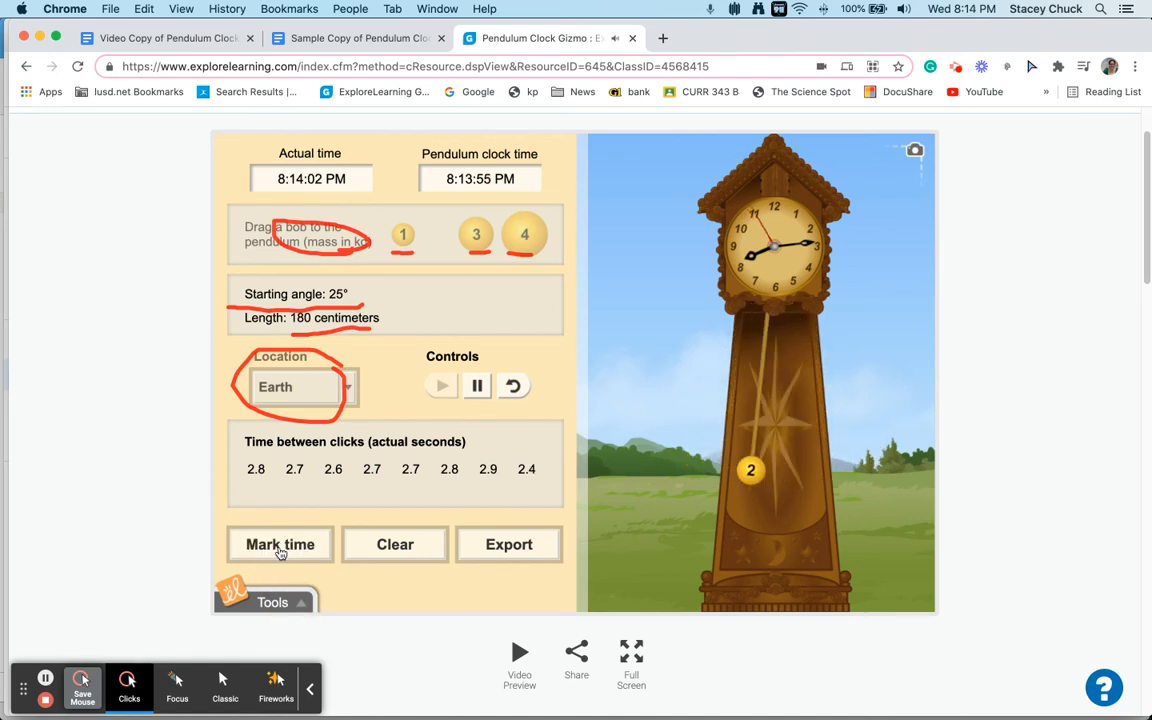
left_click(280, 553)
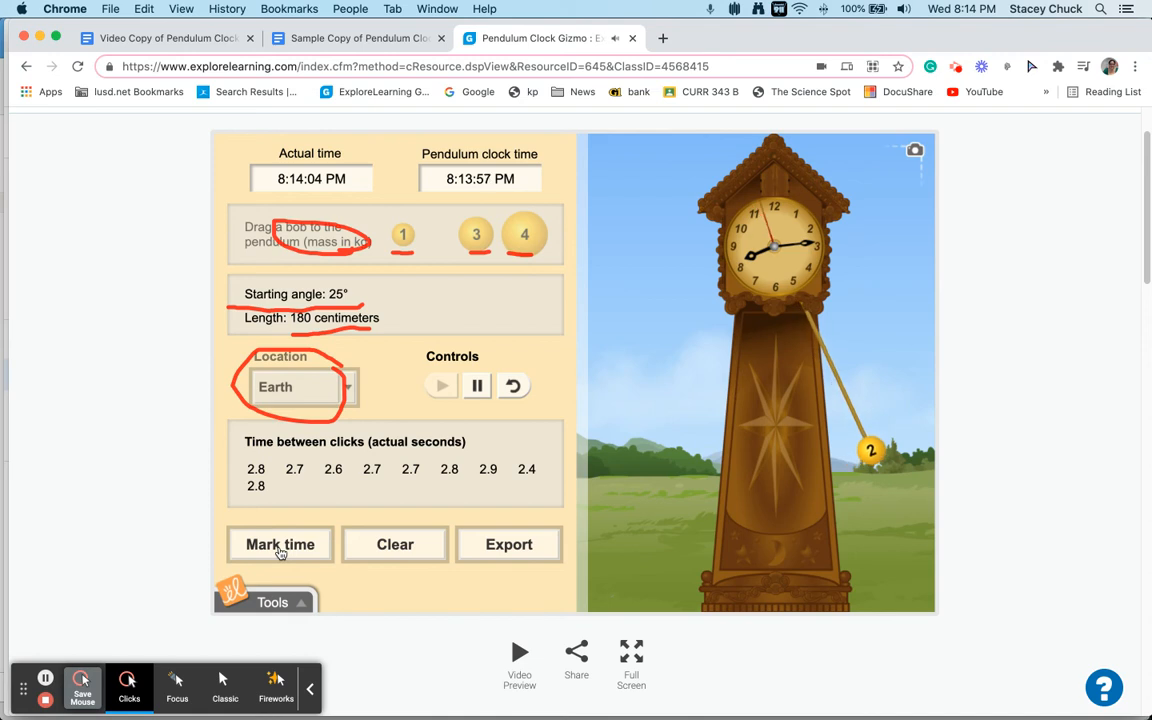
left_click(280, 553)
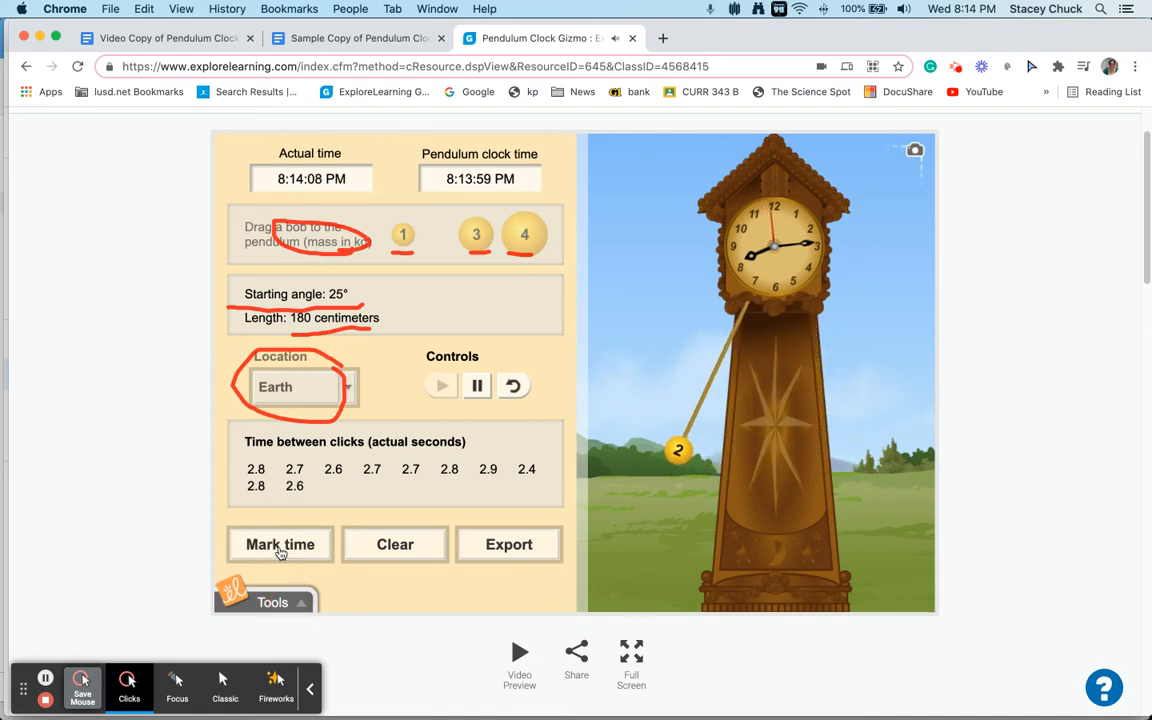
left_click(280, 553)
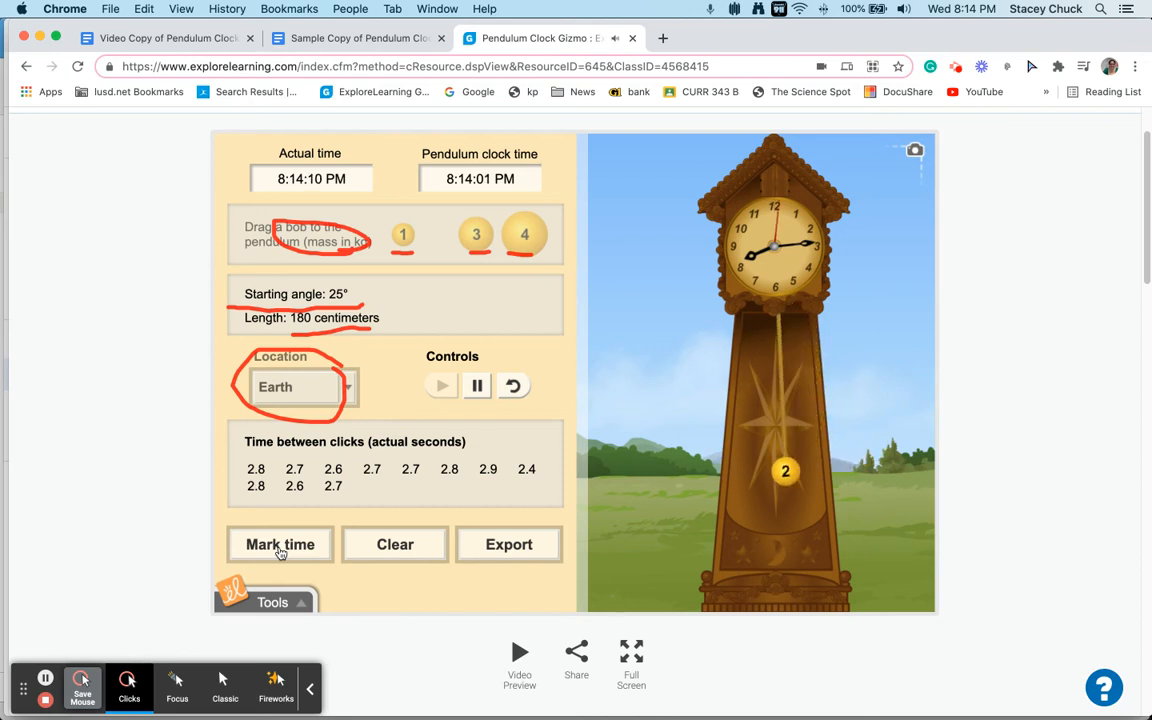
left_click(280, 553)
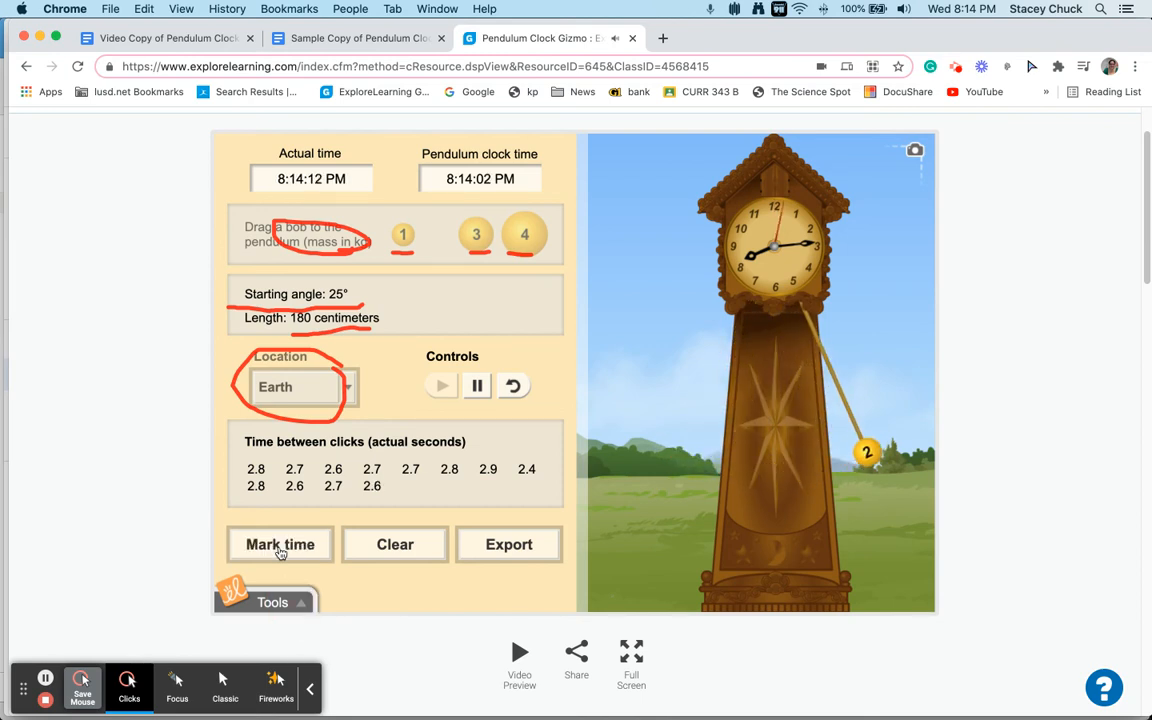
left_click(280, 553)
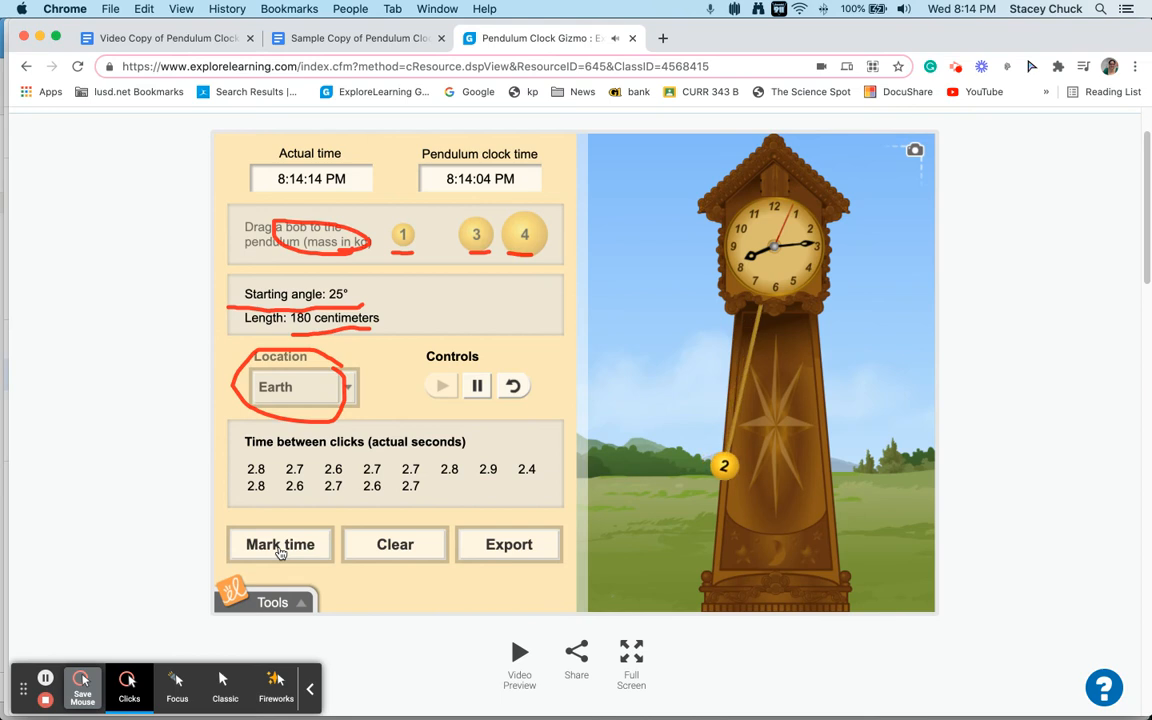
left_click(280, 553)
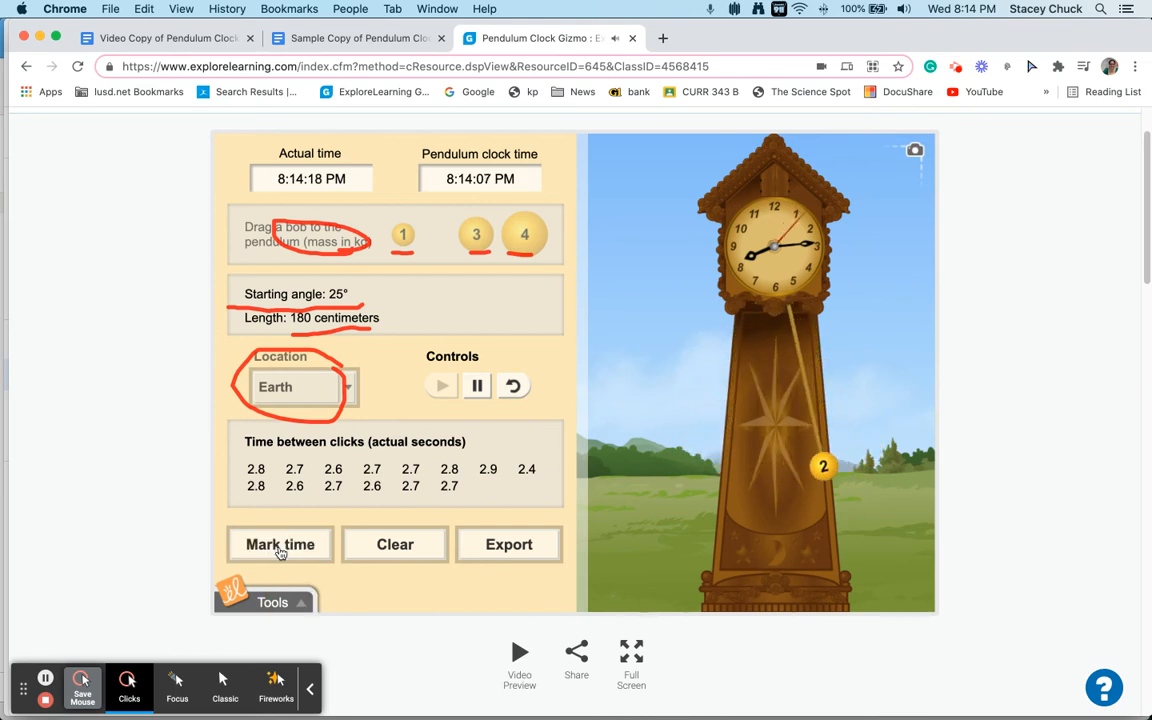
left_click(280, 553)
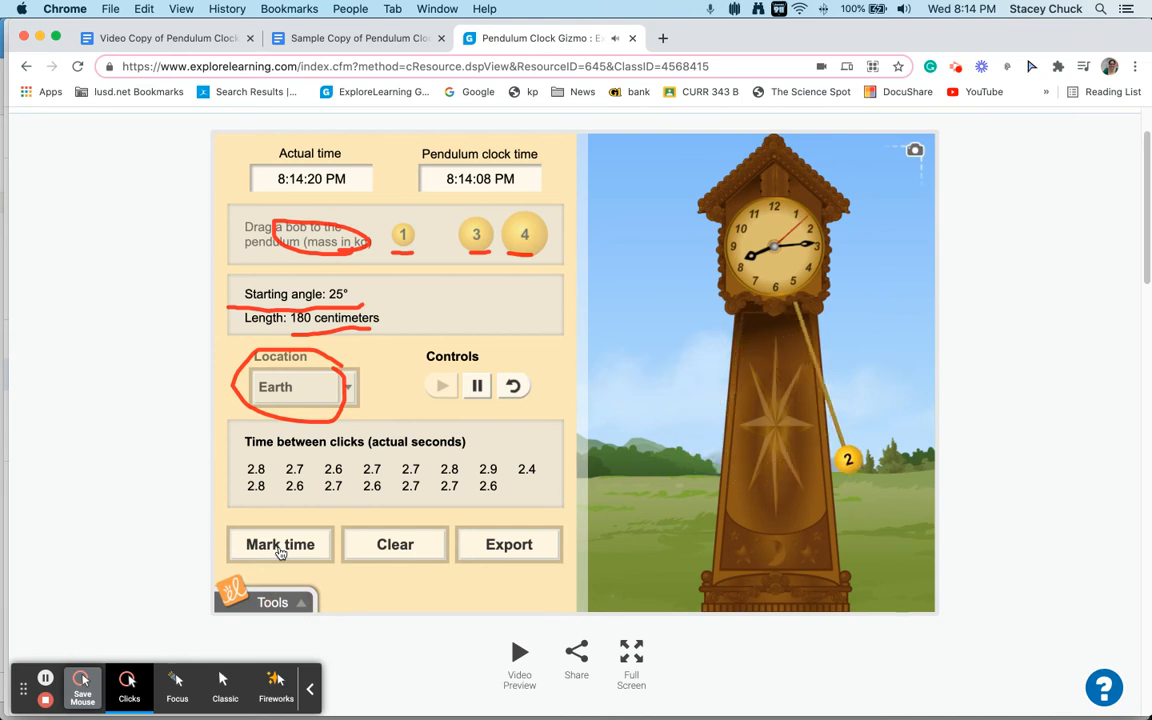
left_click(280, 553)
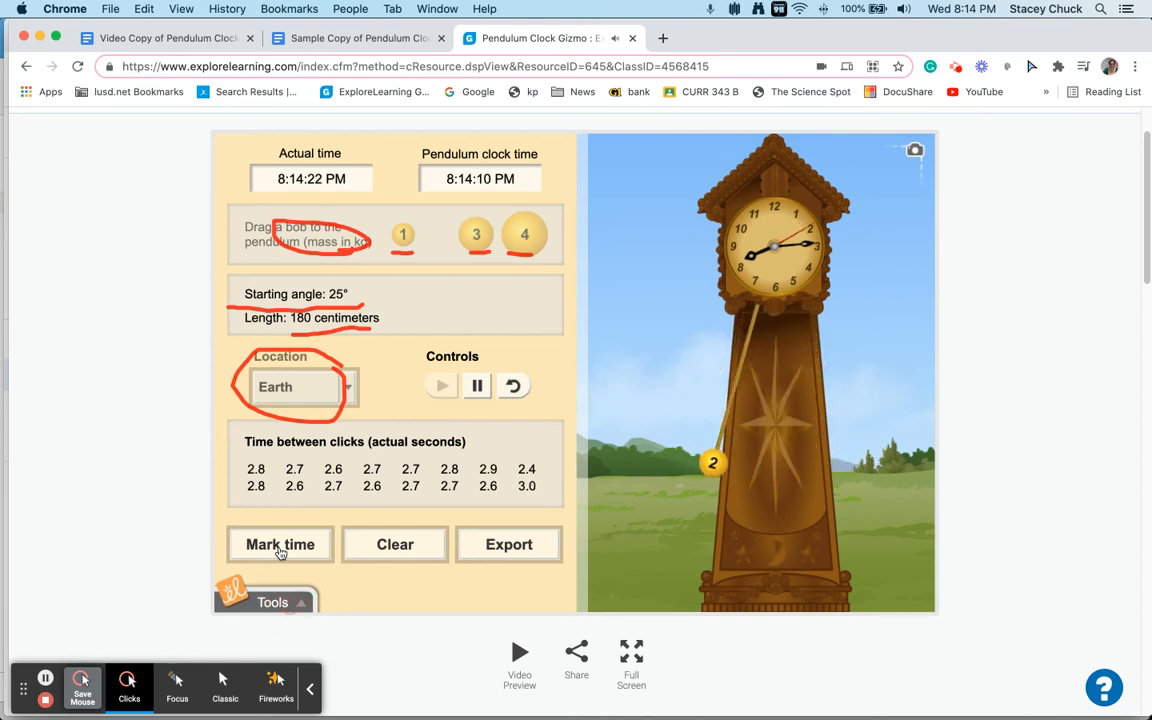
Export the swing times of the 180 cm pendulum, allowing multiple downloads, and open the downloaded CSV file in Numbers
left_click(510, 548)
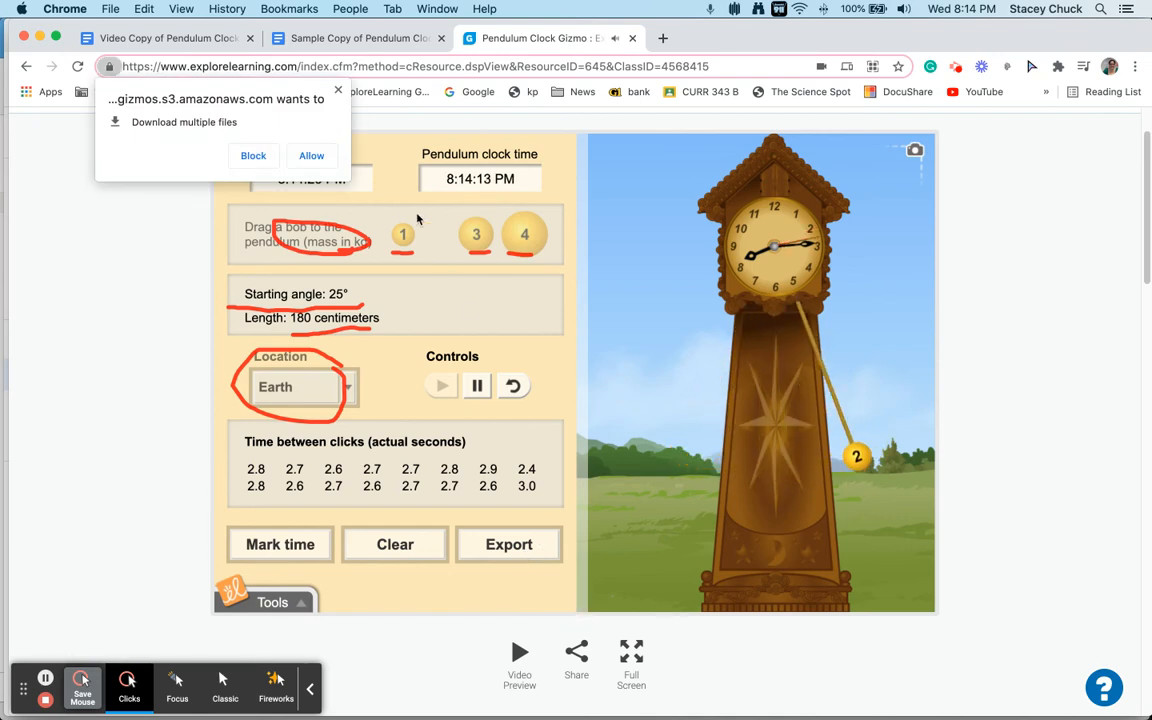
left_click(310, 156)
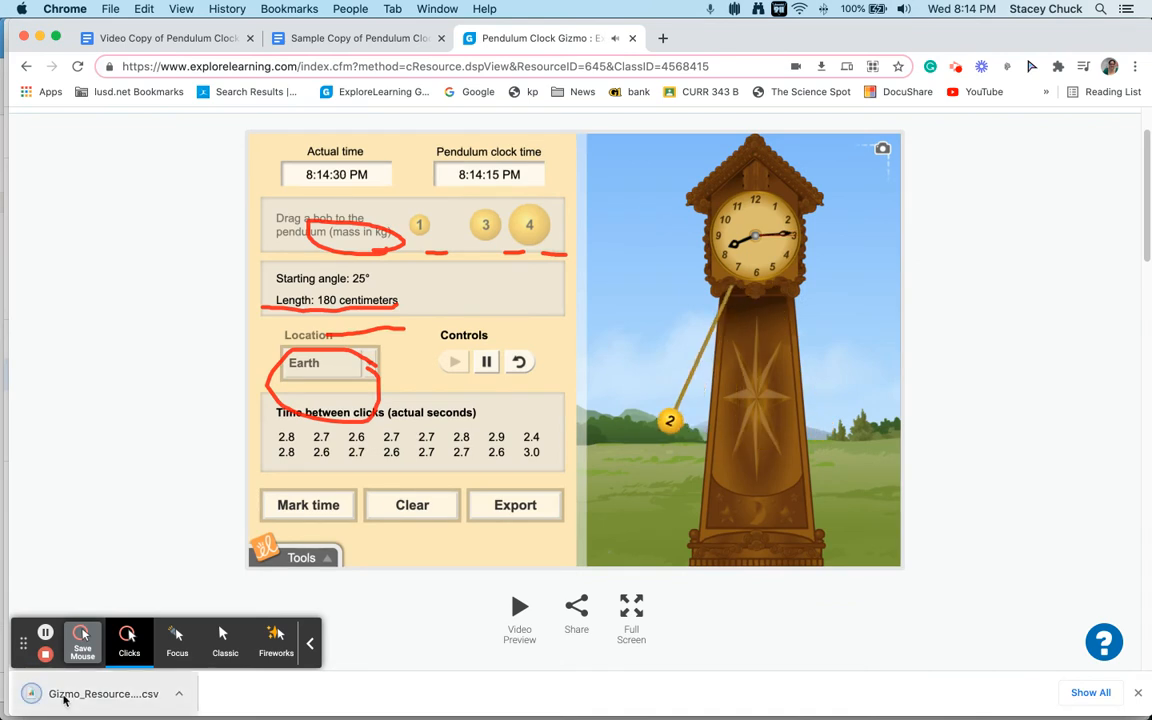
left_click(57, 697)
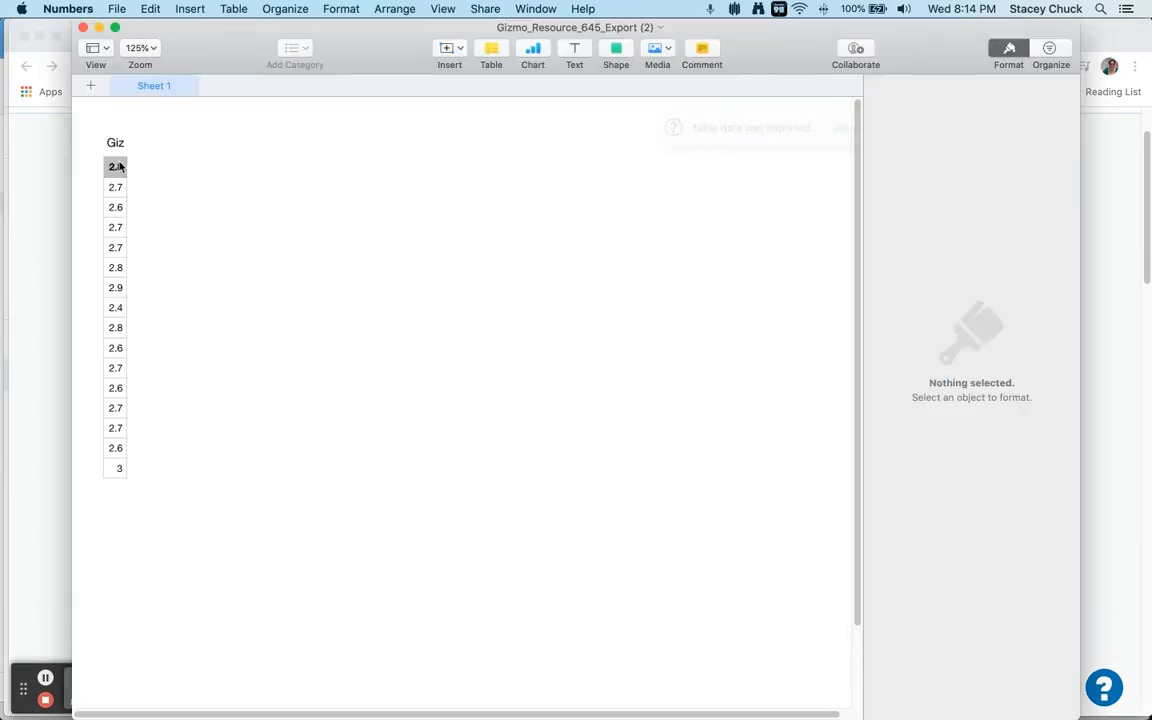
Average all the exported swing times, close the spreadsheet, and enter 2.7 as test 2's pendulum period in the Video Copy
left_click_drag(119, 167, 119, 472)
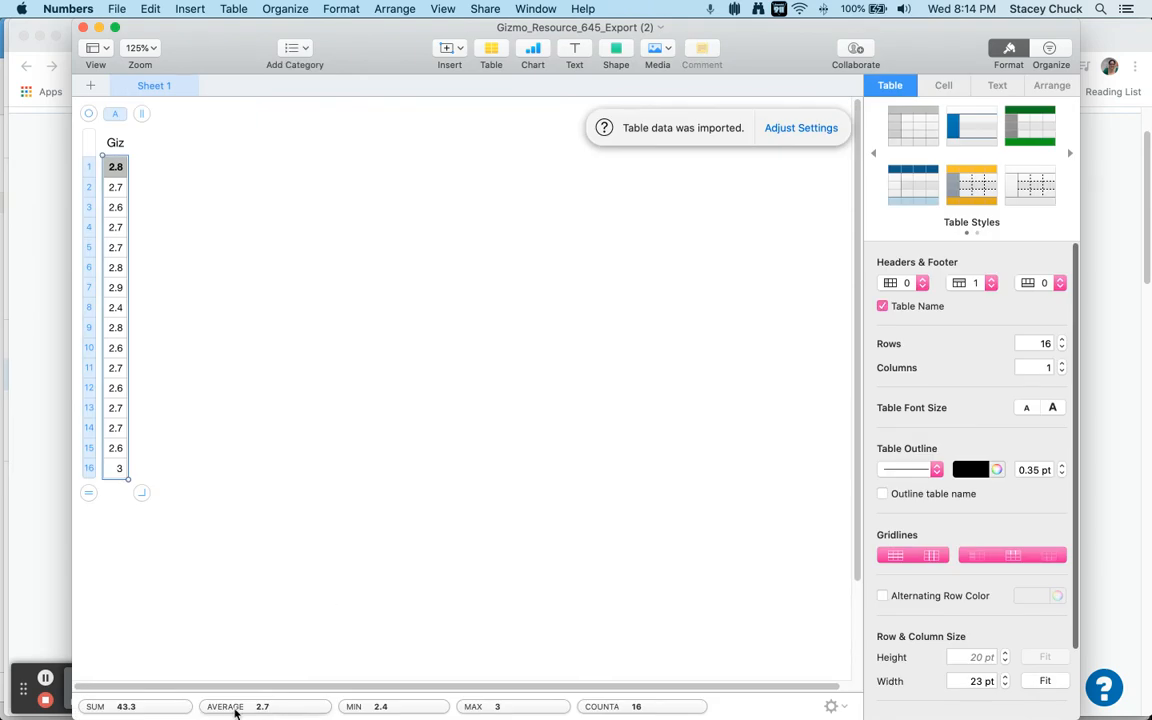
left_click(84, 28)
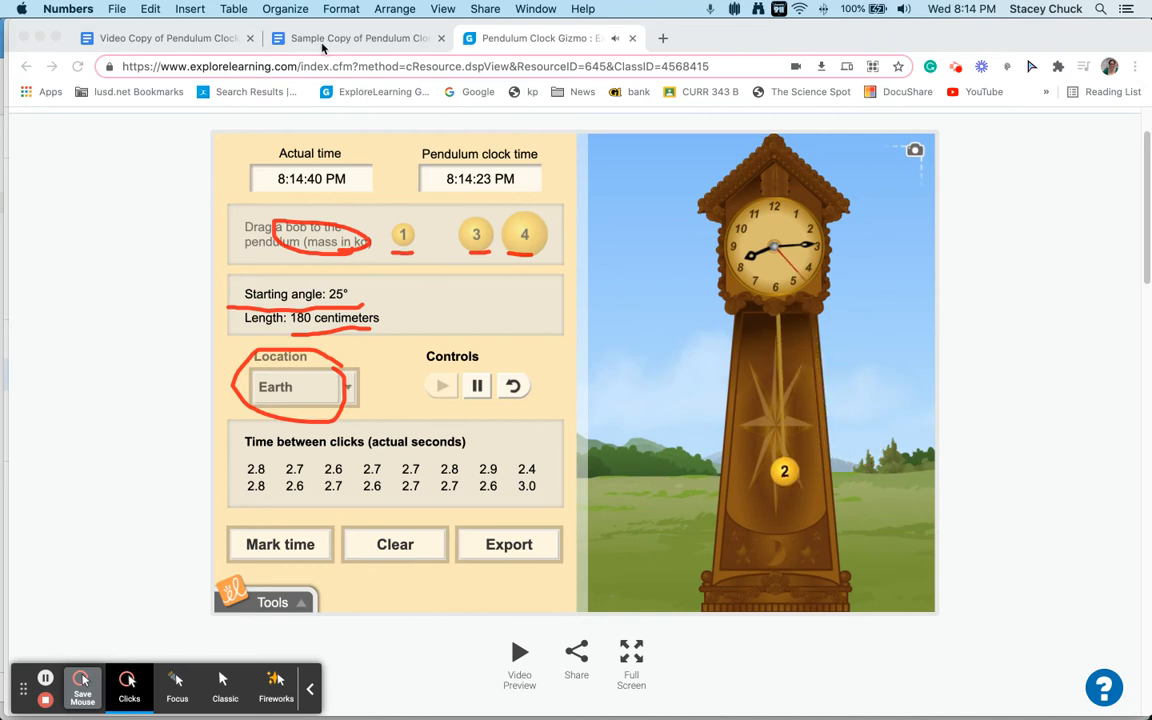
left_click(229, 45)
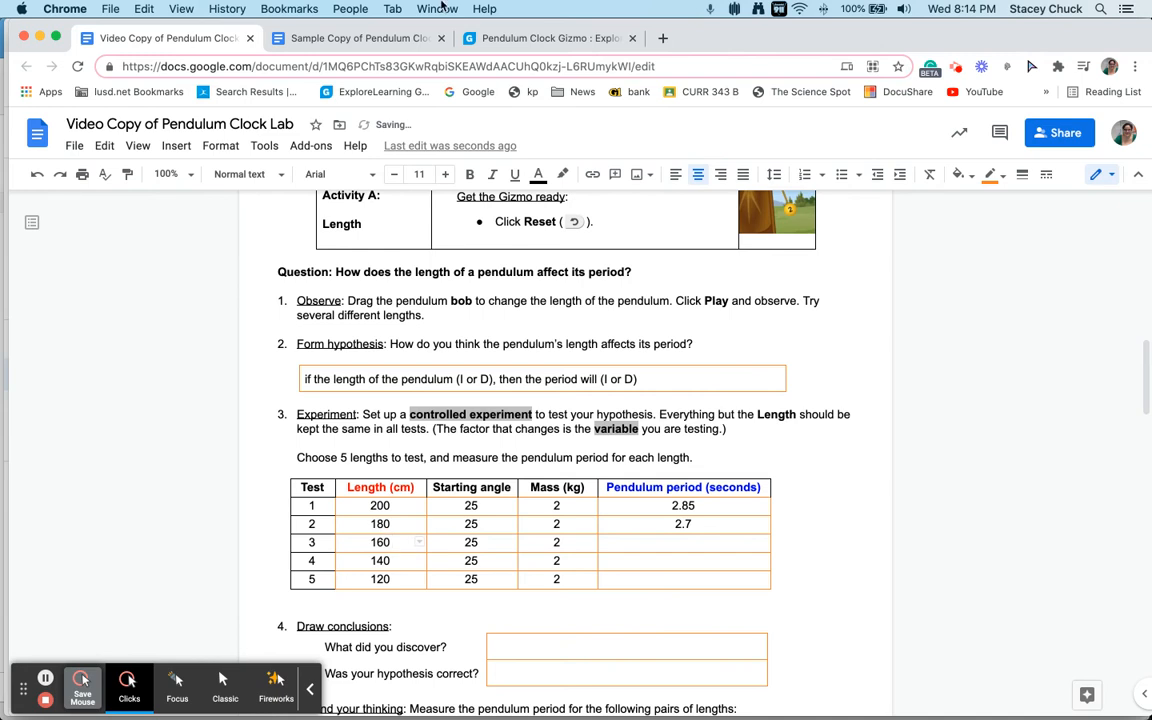
Return to the Pendulum Clock Gizmo, pause and reset it, and shorten the pendulum to 160 centimeters with the starting angle at 25°
left_click(540, 37)
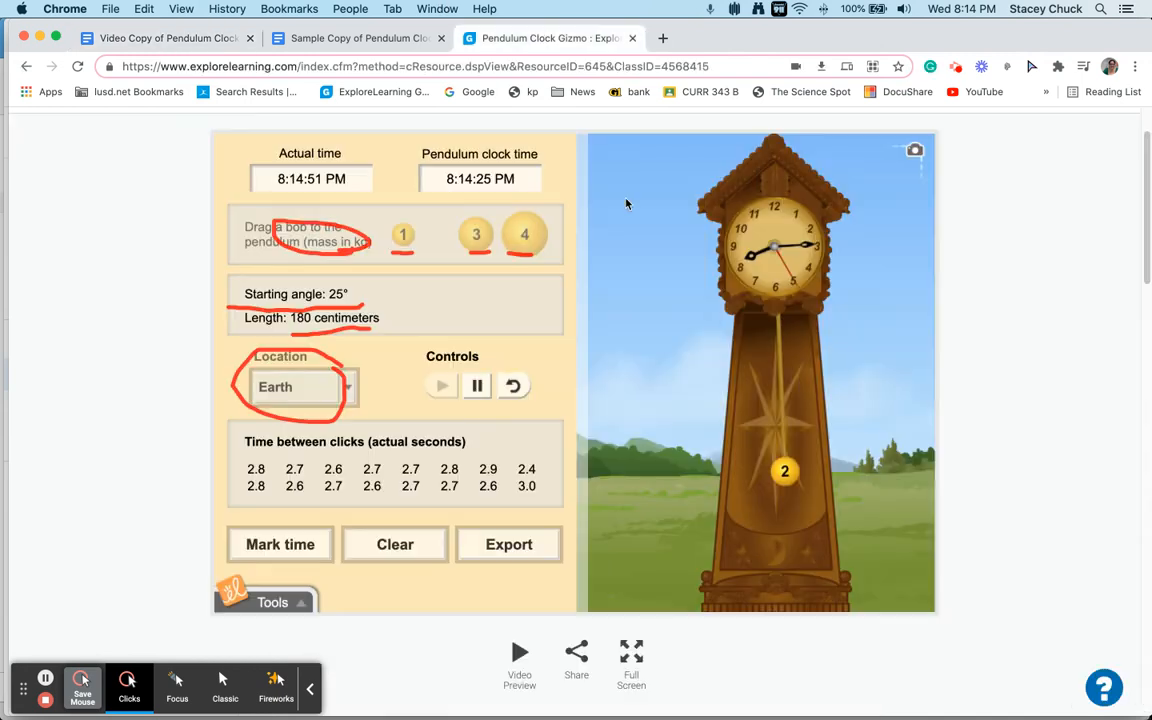
left_click(477, 385)
left_click(513, 385)
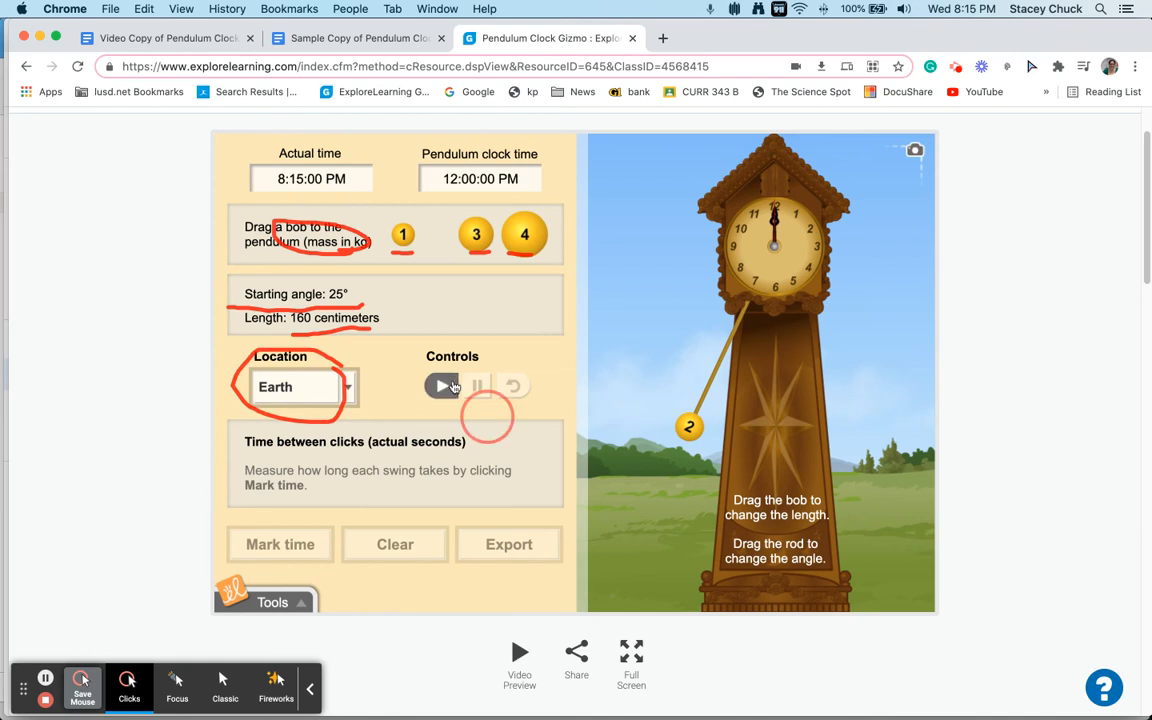
Start the 160 cm pendulum and mark the time at each successive full swing until 15 intervals are logged
left_click(453, 387)
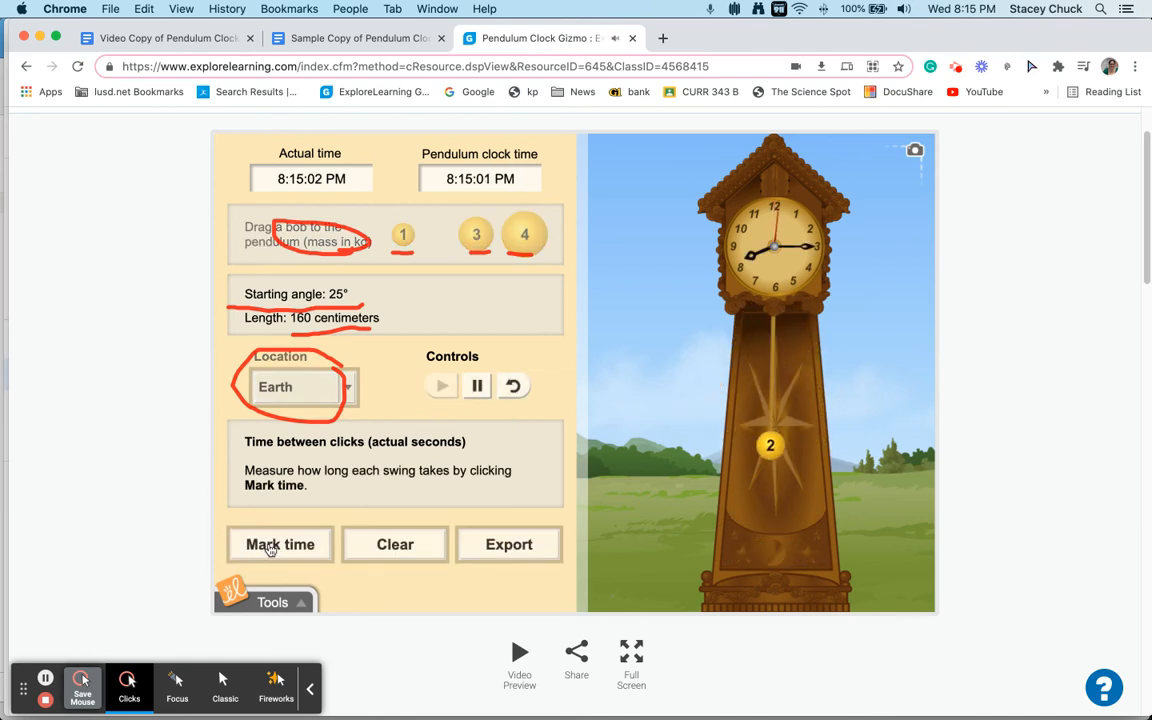
left_click(269, 547)
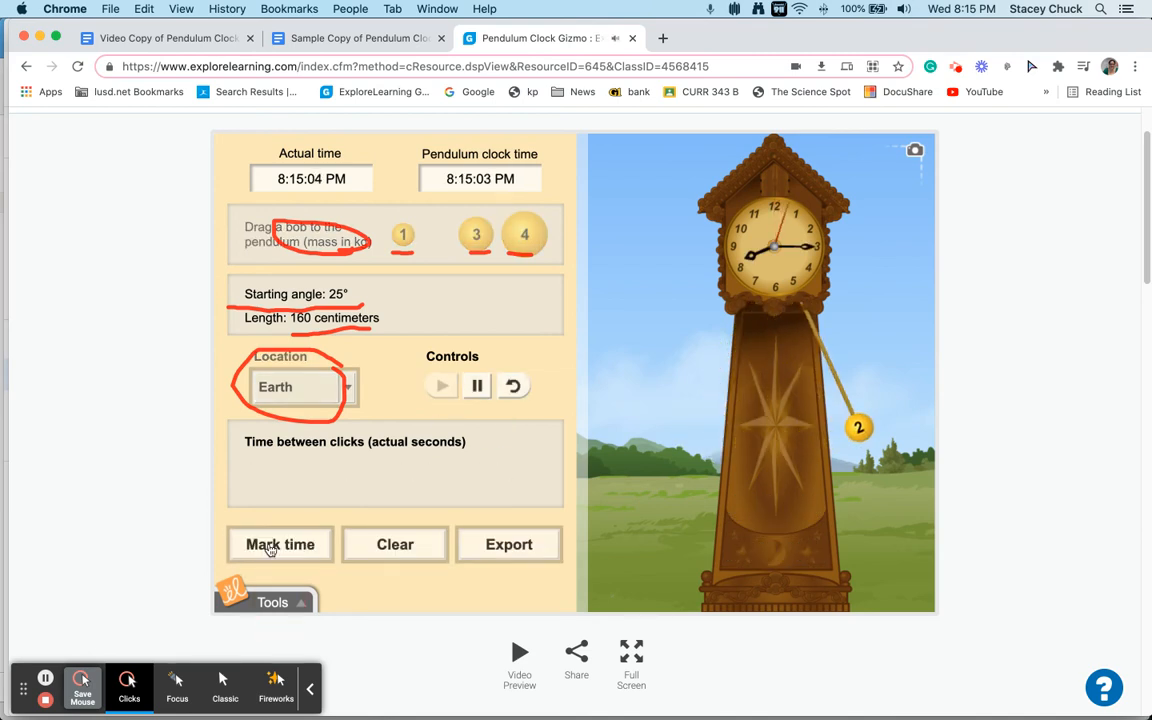
left_click(269, 547)
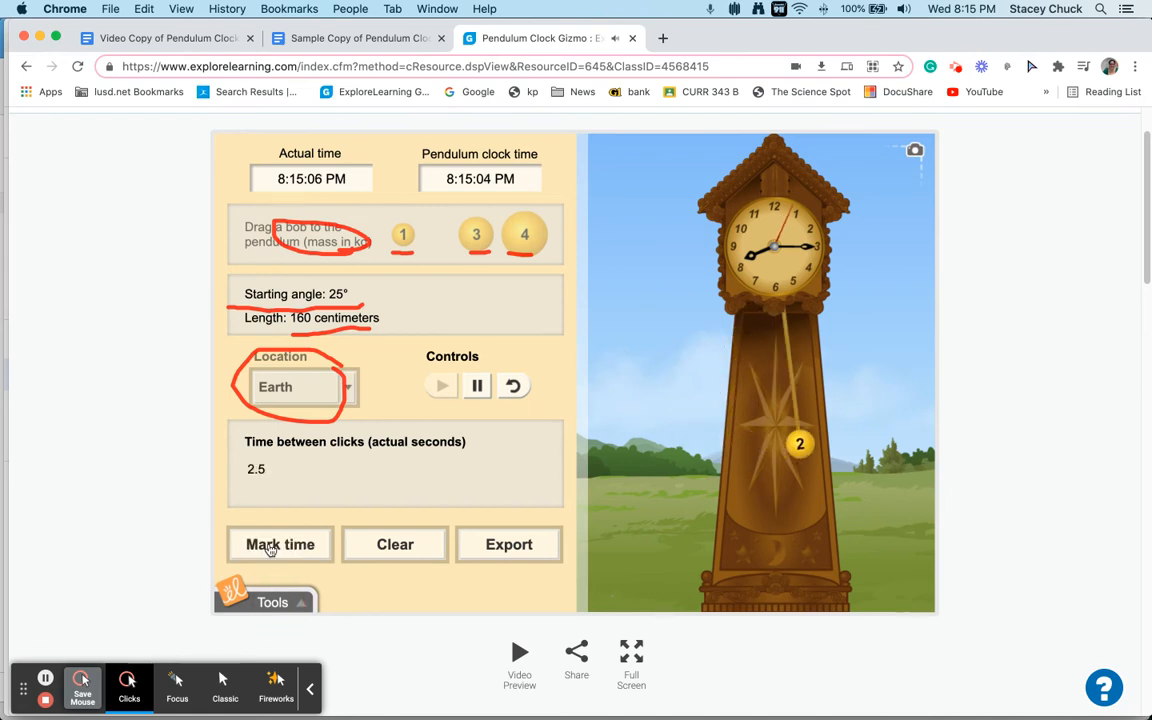
left_click(269, 547)
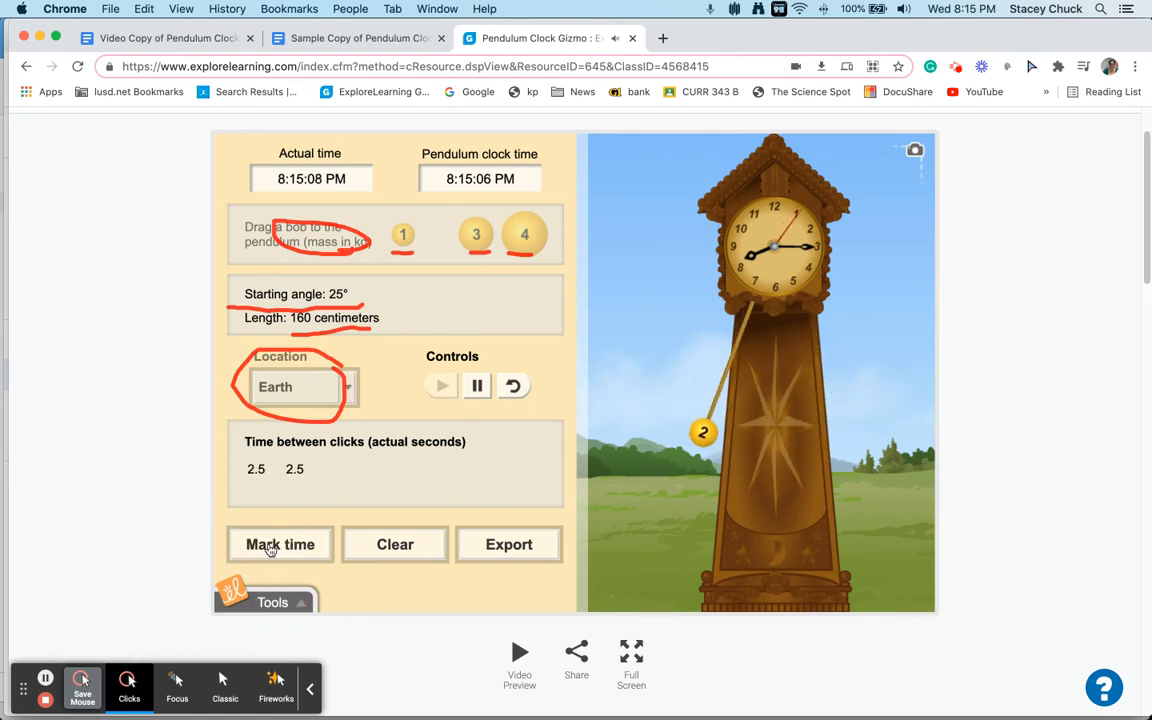
left_click(269, 547)
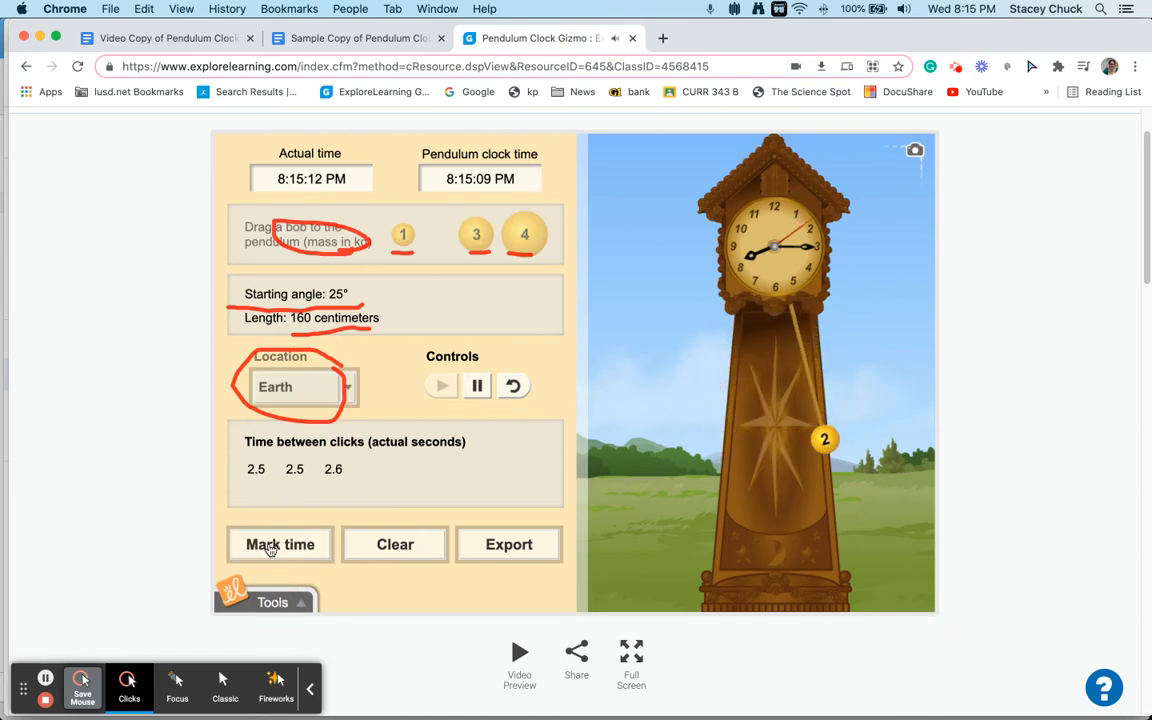
left_click(269, 547)
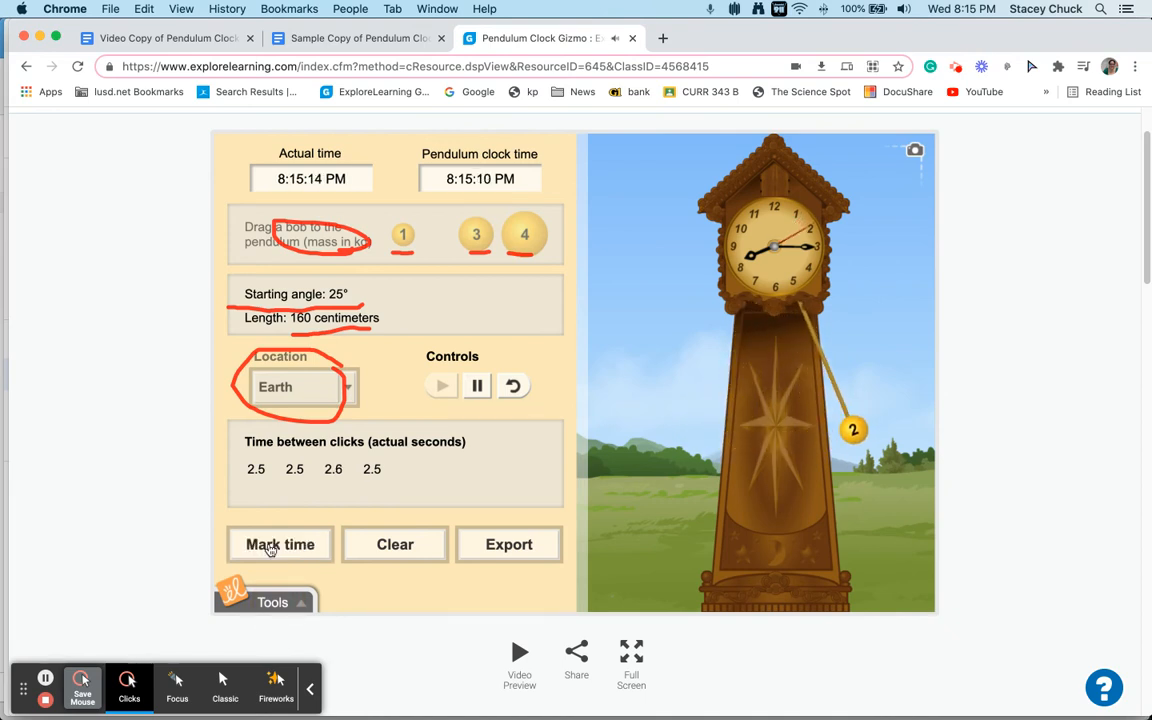
left_click(269, 547)
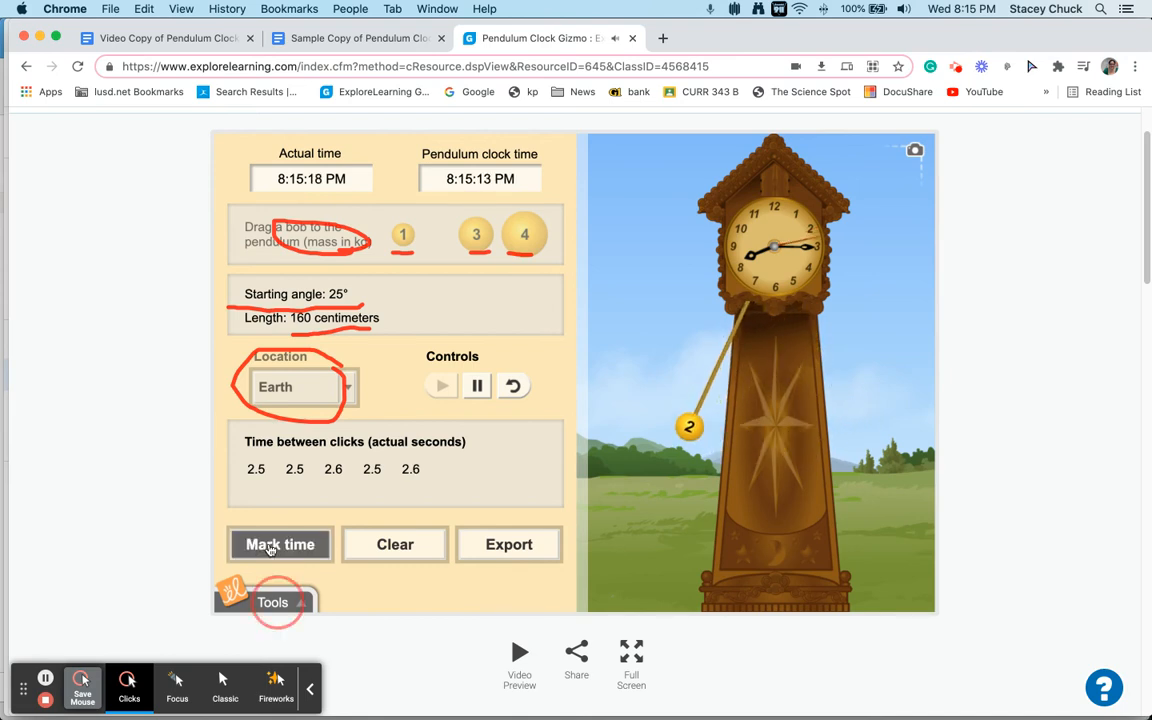
left_click(269, 547)
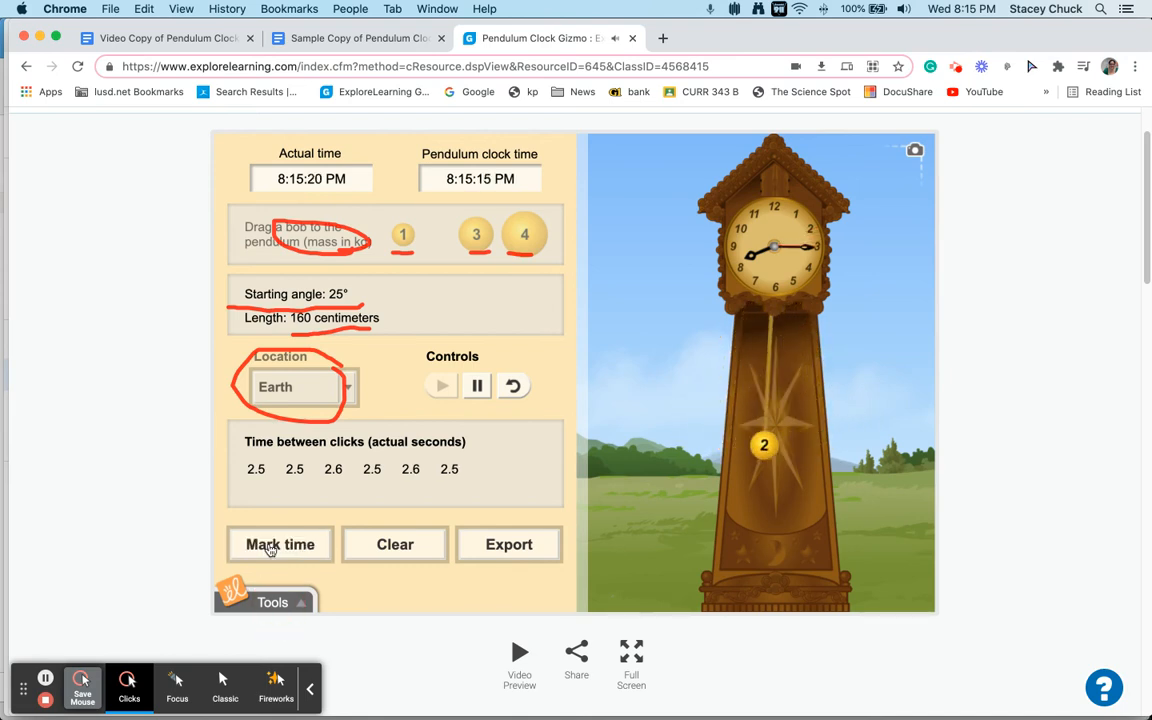
left_click(269, 547)
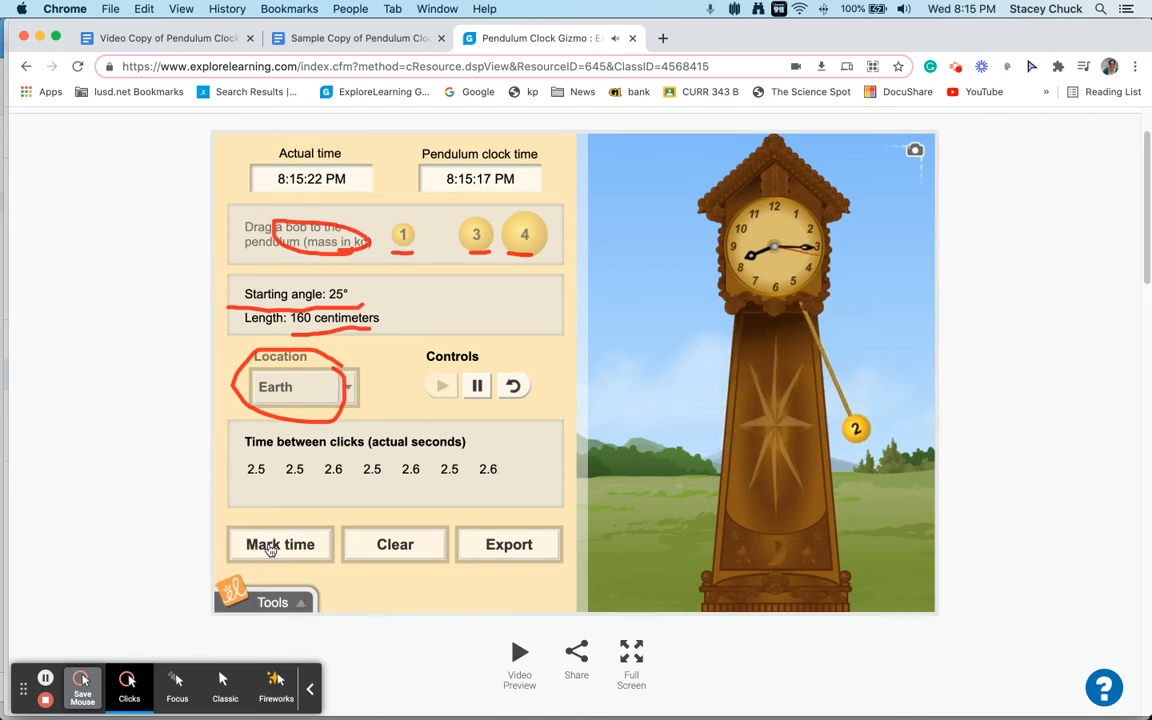
left_click(269, 547)
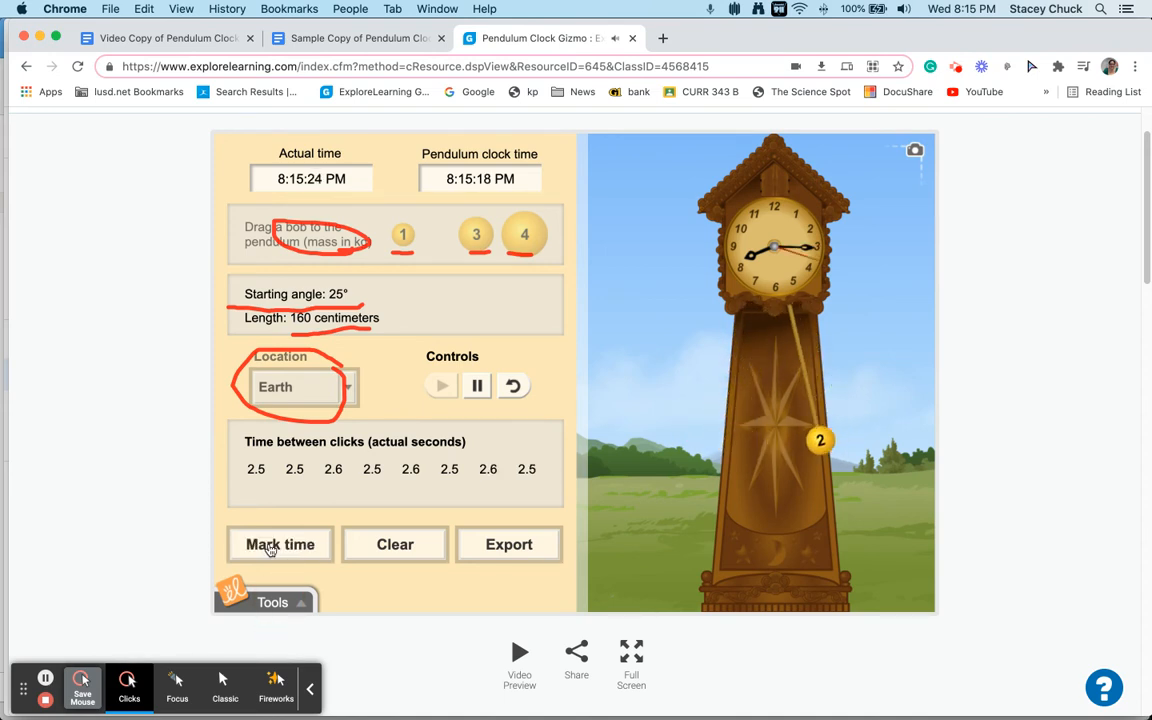
left_click(269, 547)
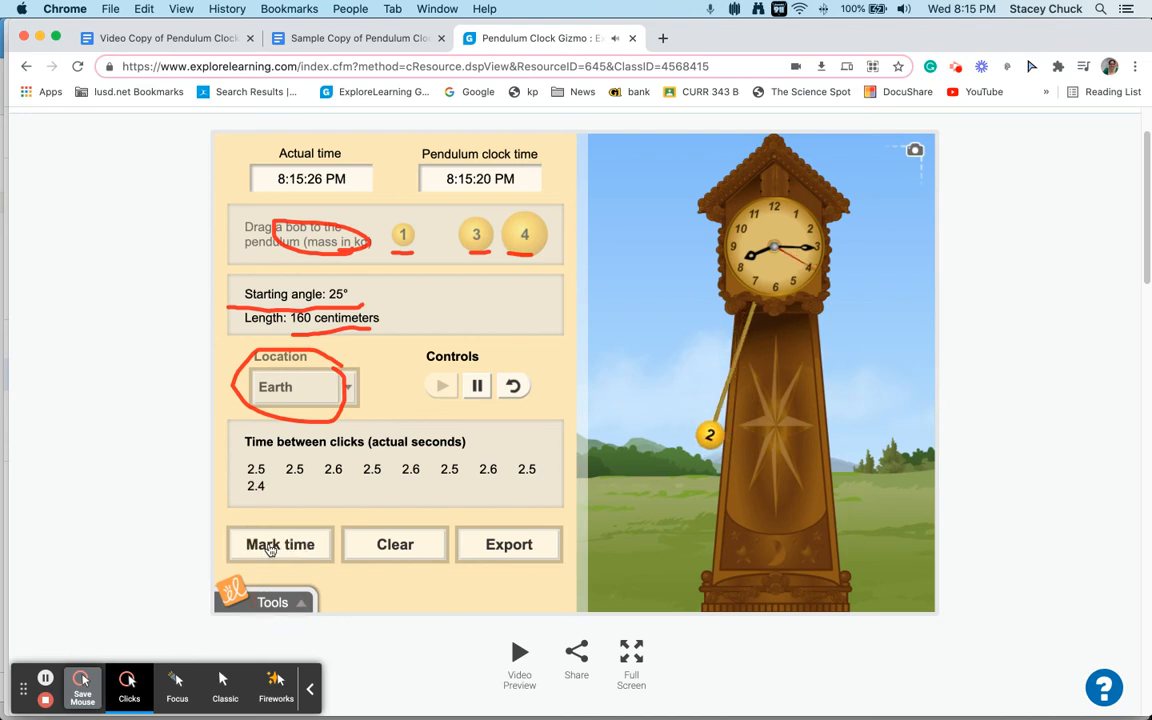
left_click(269, 547)
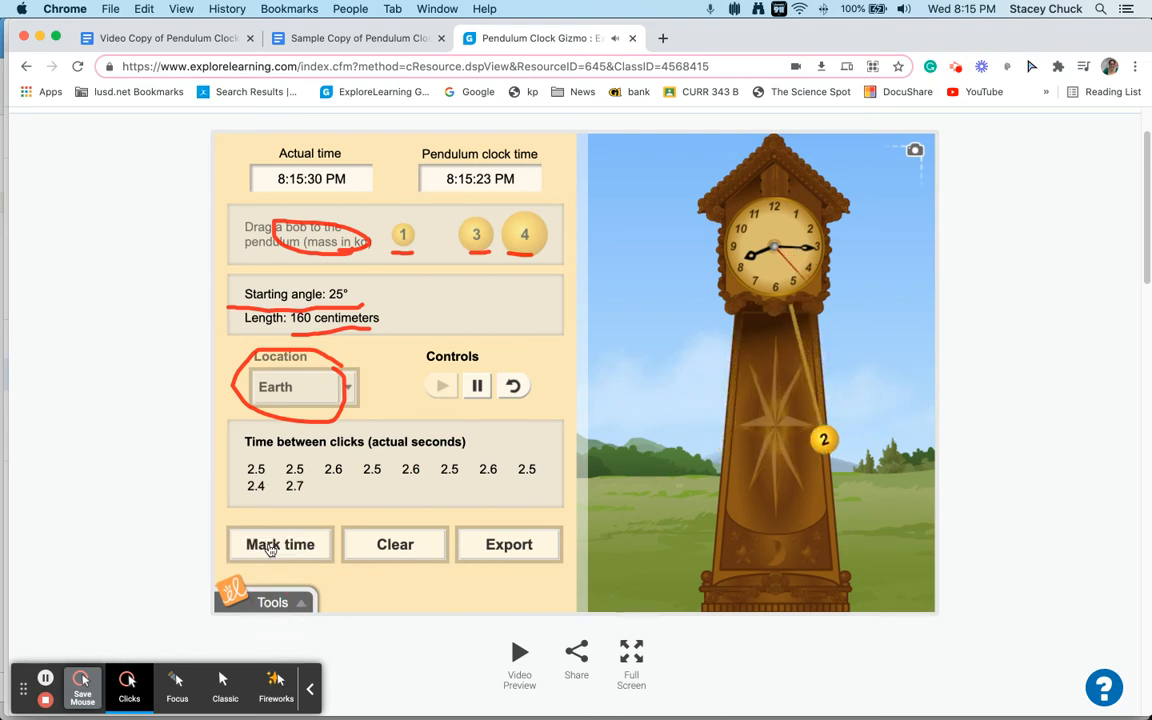
left_click(269, 547)
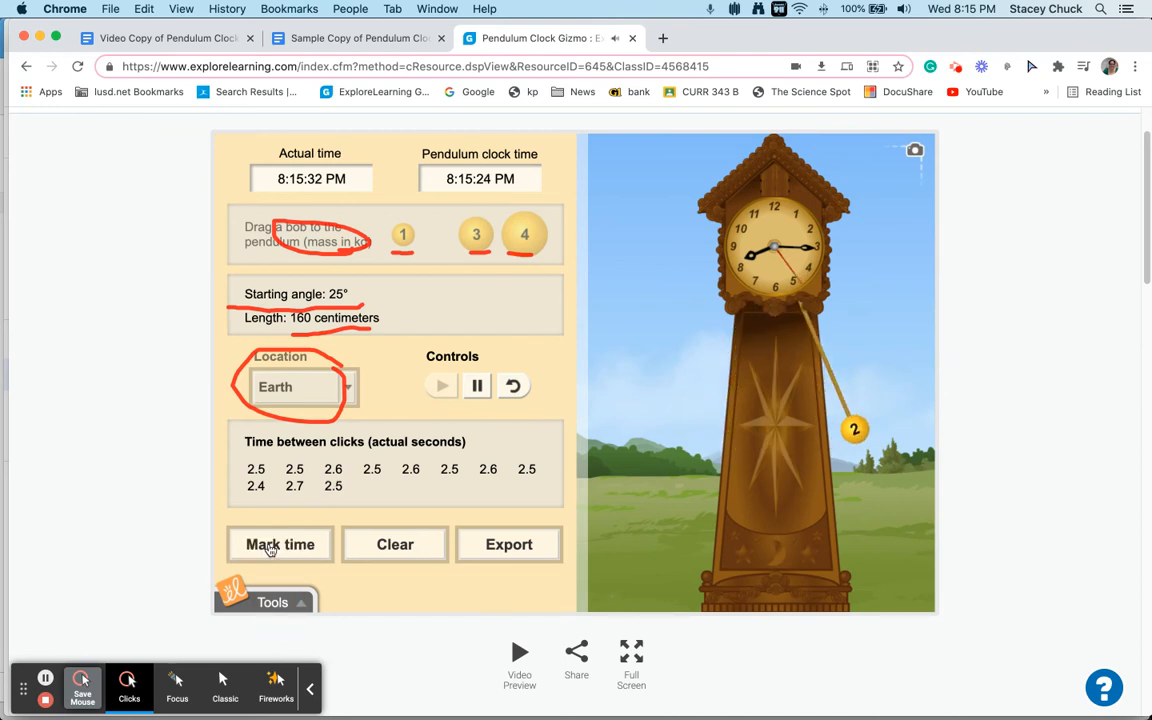
left_click(269, 547)
left_click(269, 547)
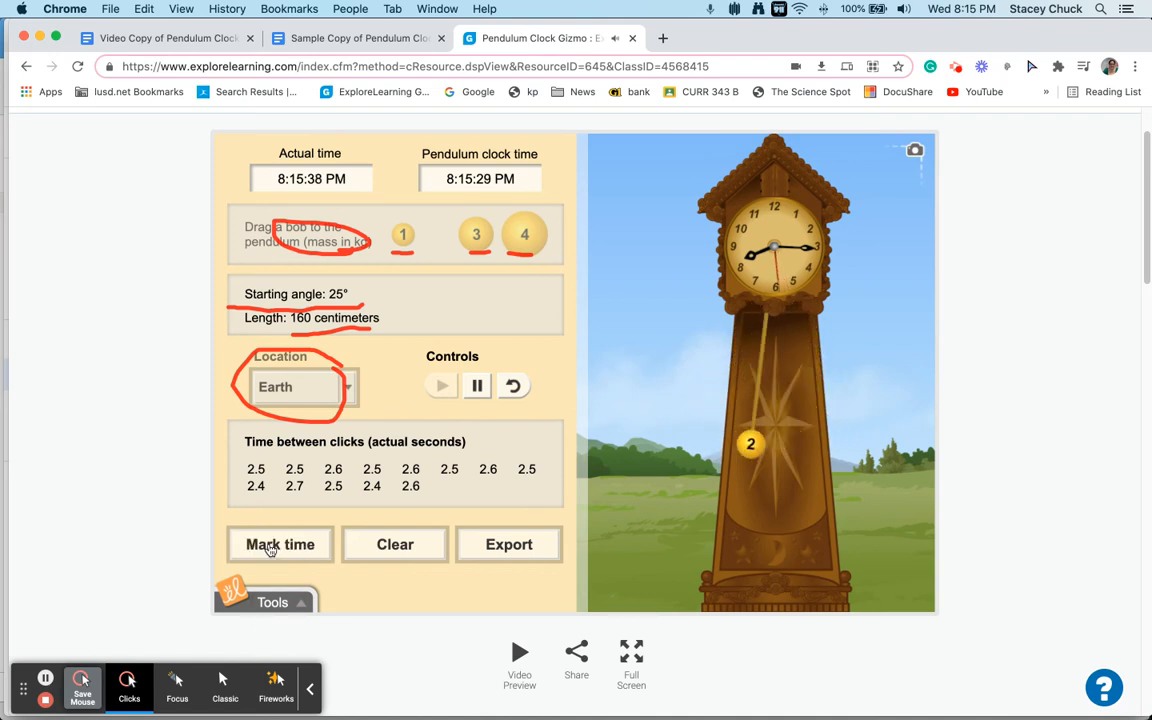
left_click(269, 547)
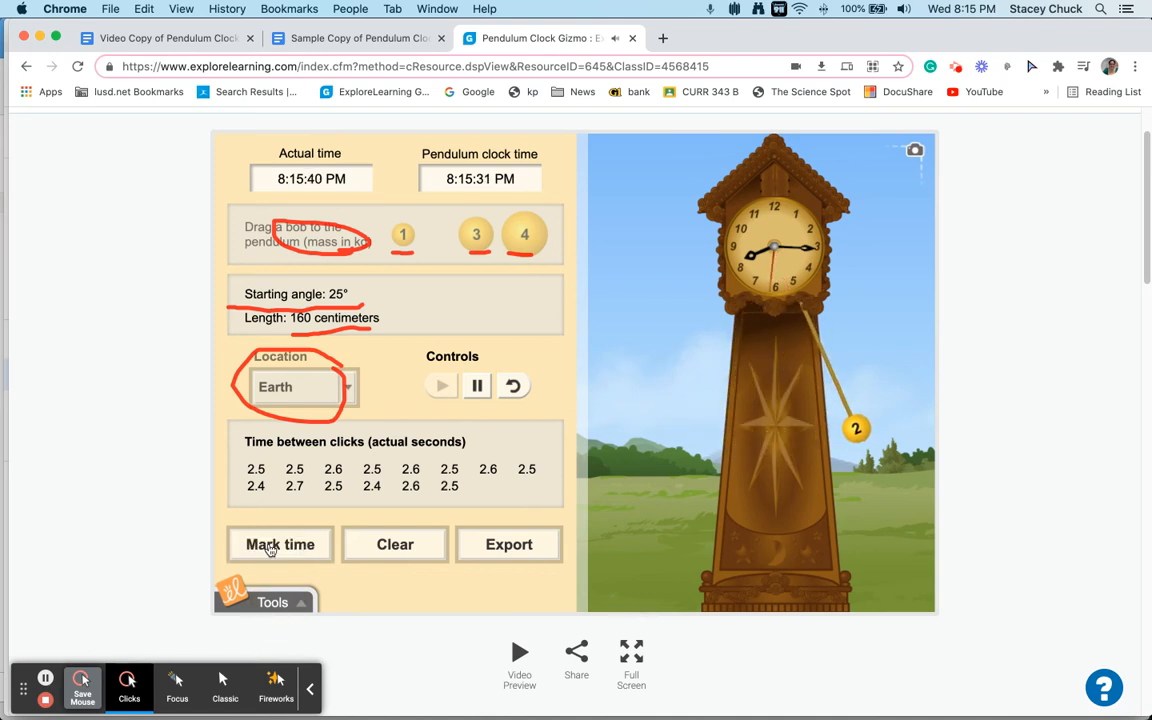
left_click(269, 547)
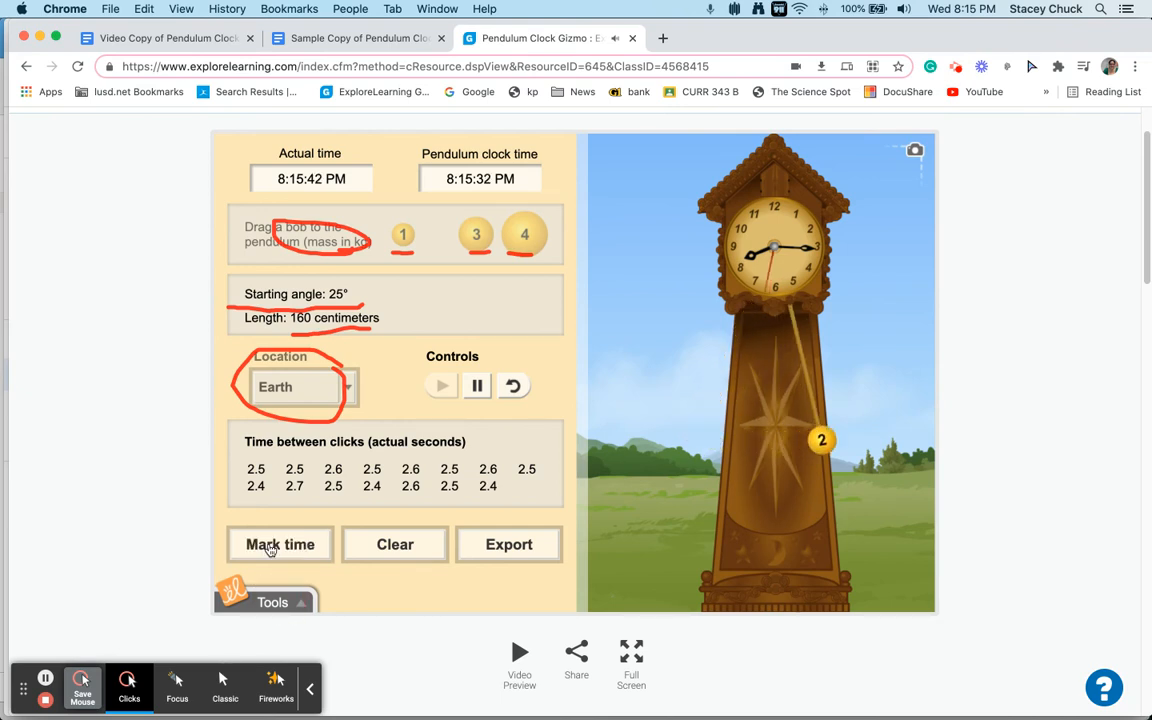
Export the swing times of the 160 cm pendulum, open the downloaded CSV file in Numbers, and select all the times for averaging
left_click(505, 546)
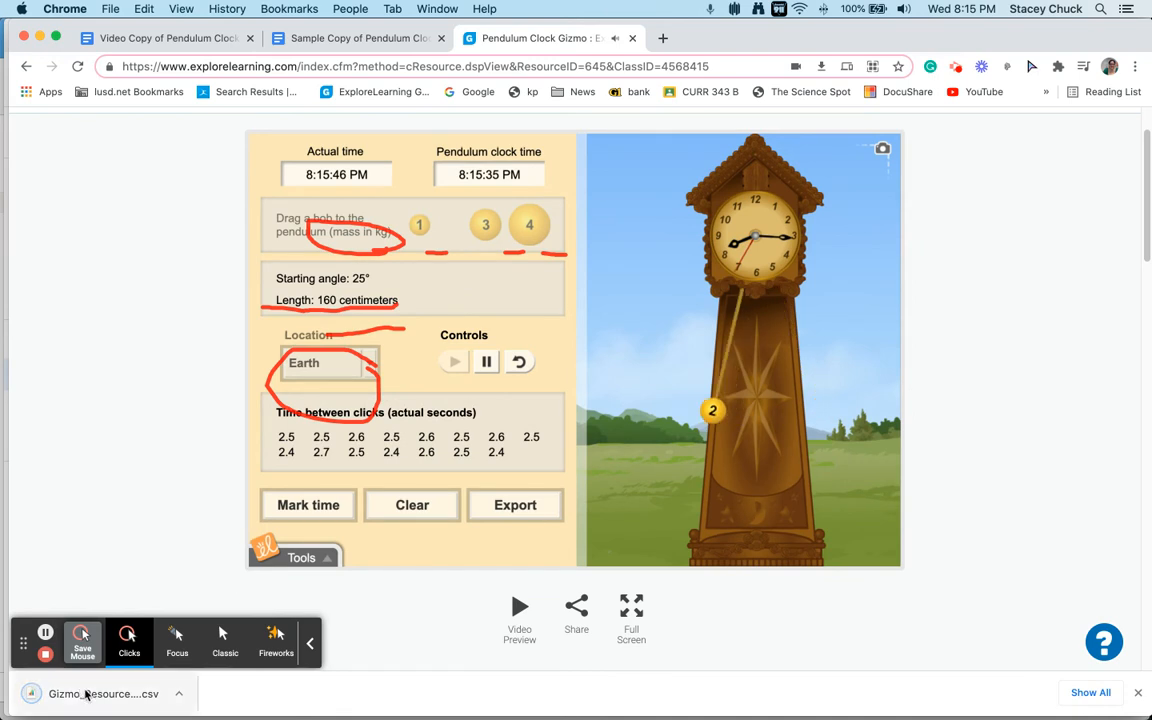
left_click(86, 693)
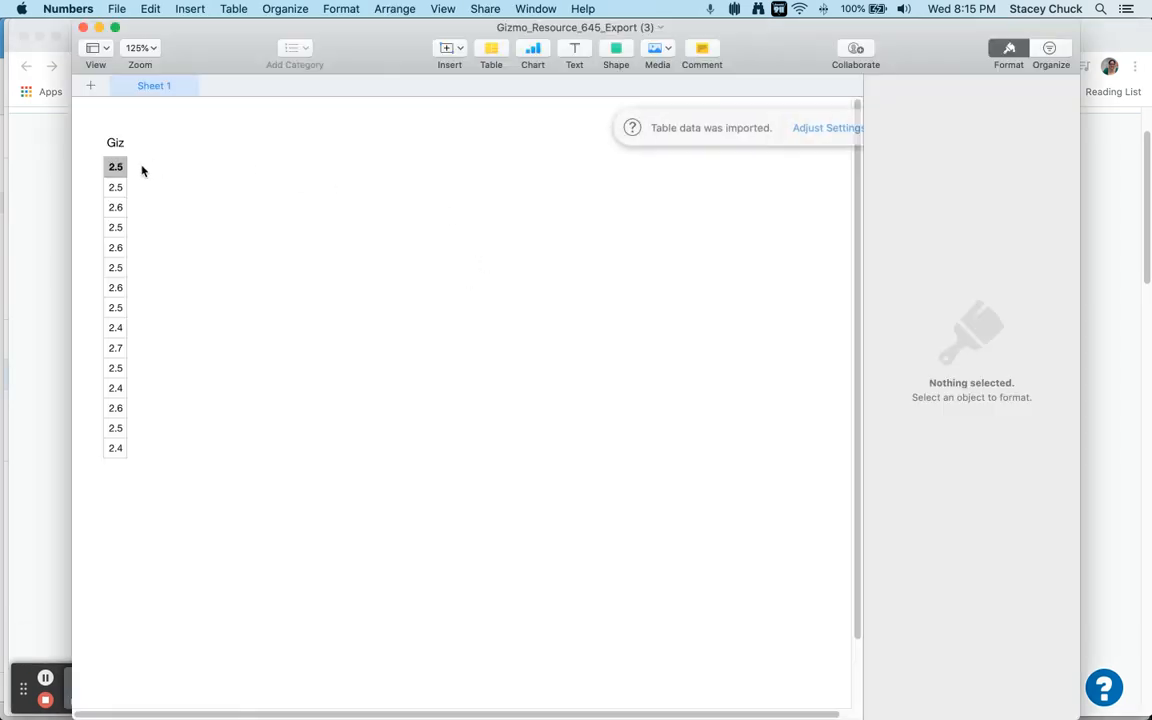
left_click_drag(115, 167, 116, 410)
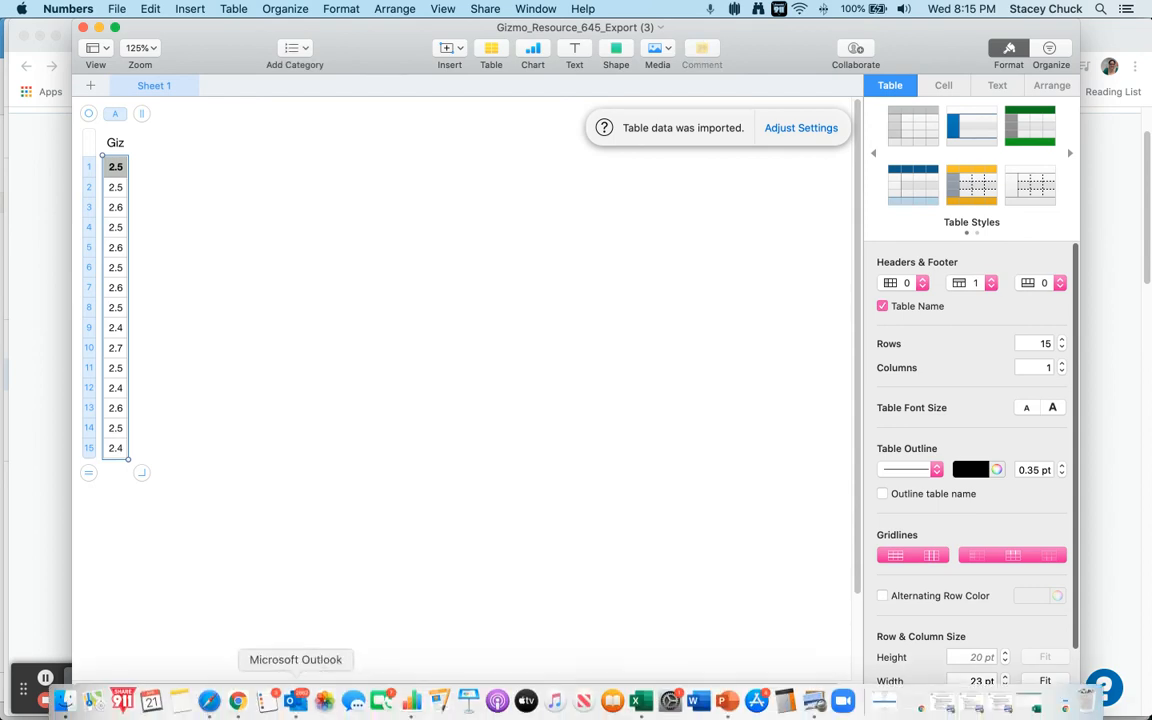
Close the spreadsheet and enter 2.5 as test 3's pendulum period in the Video Copy
left_click(81, 27)
left_click(190, 40)
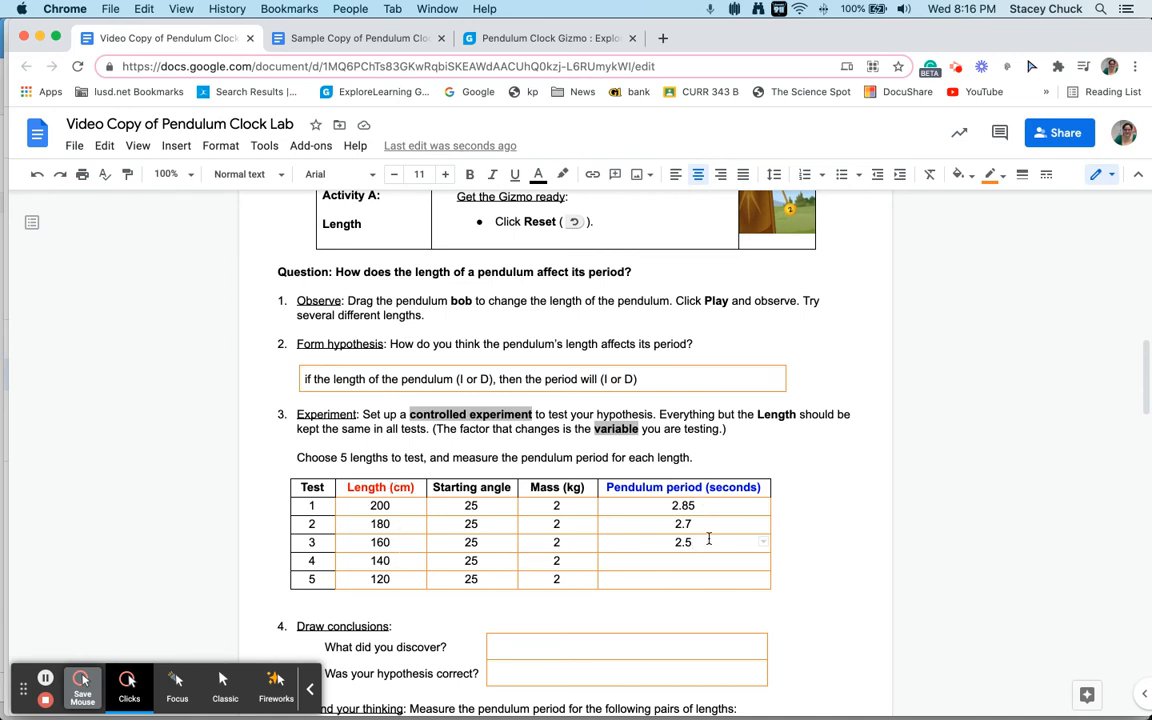
Answer "What did you discover?" under Draw conclusions with "the length and period are directly related"
scroll(696, 564, "up", 1)
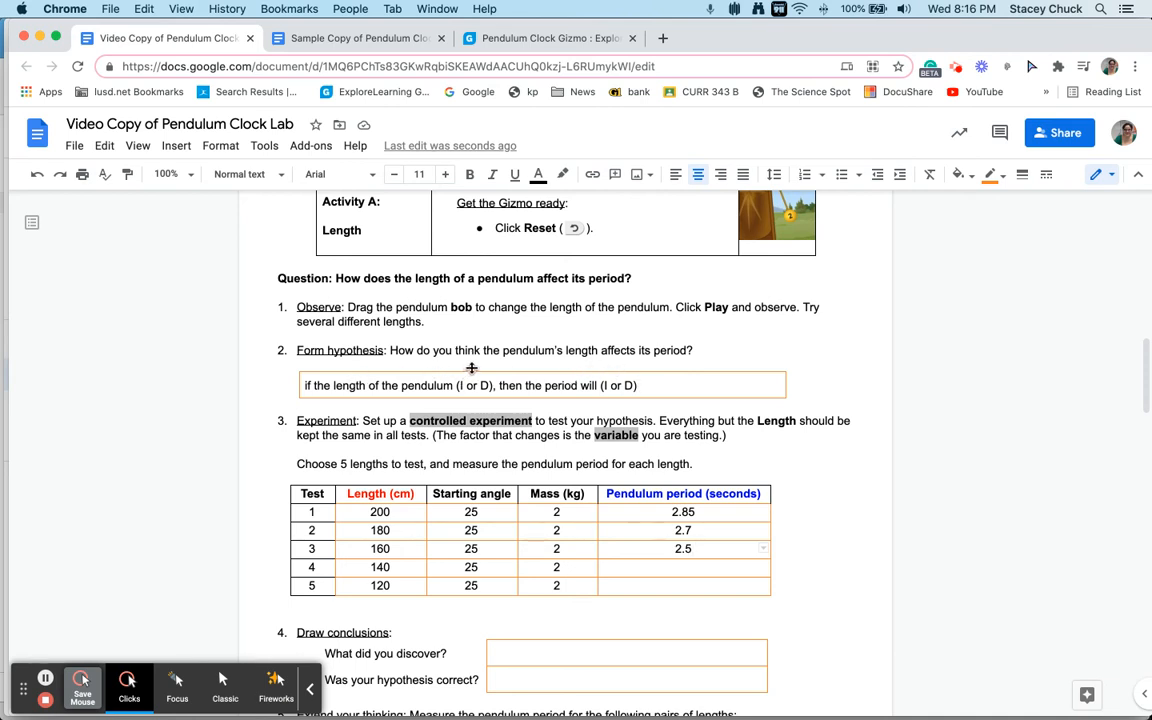
scroll(679, 406, "down", 6)
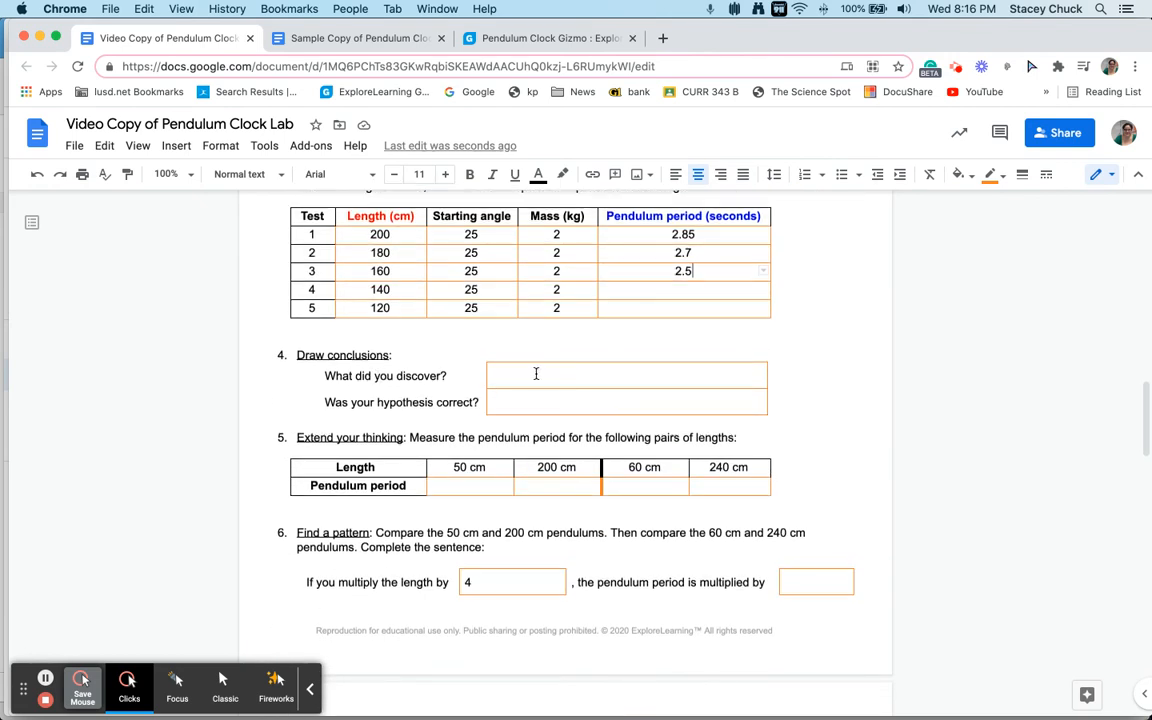
double_click(545, 373)
left_click(545, 373)
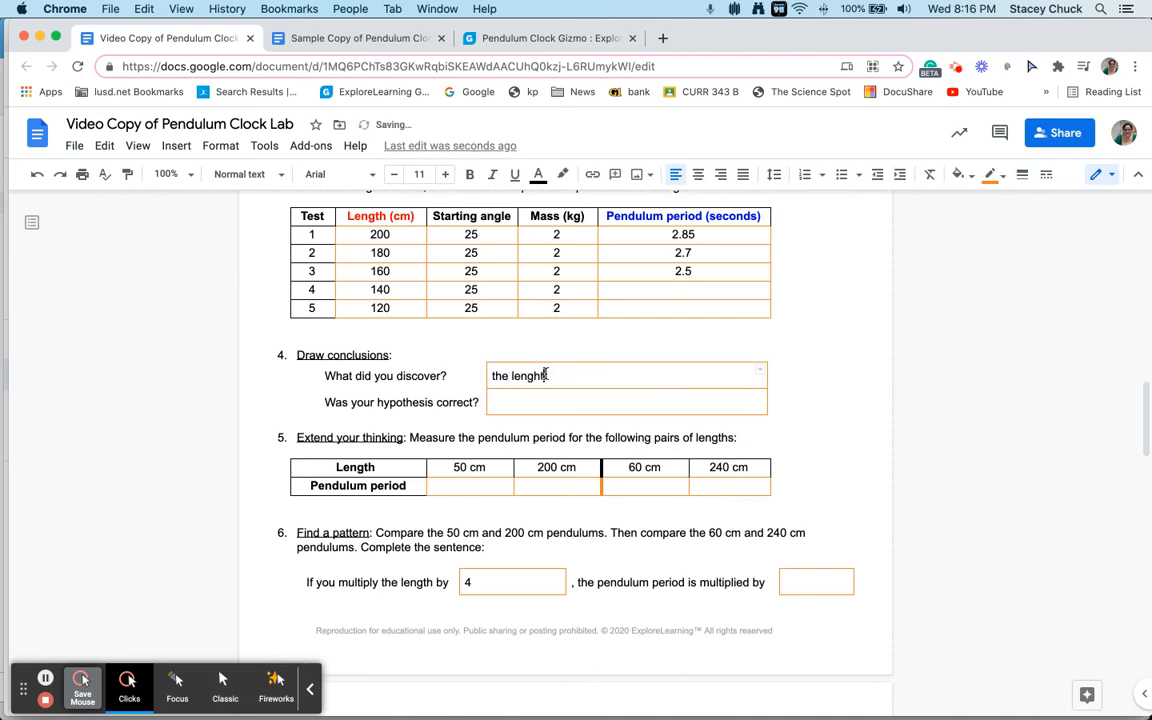
type("nd period are dir")
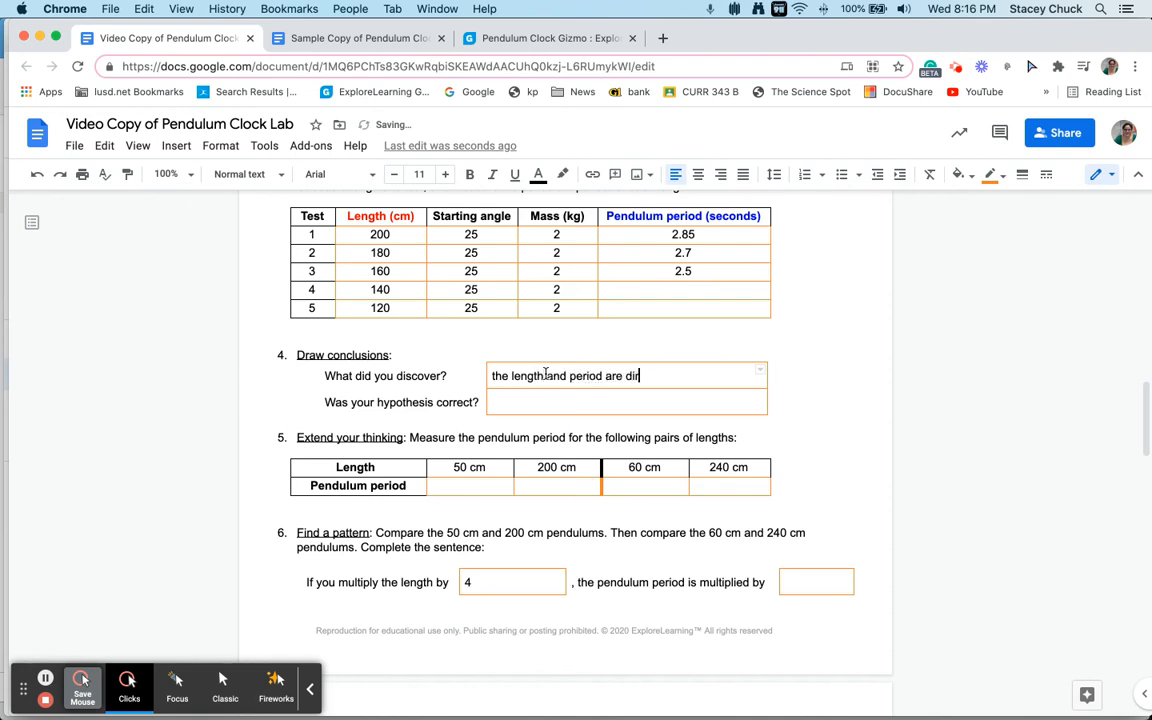
type("ectly related")
Revisit the hypothesis and test results, and enter 2.8 as the 200 cm pendulum period in the Extend your thinking table
left_click(589, 411)
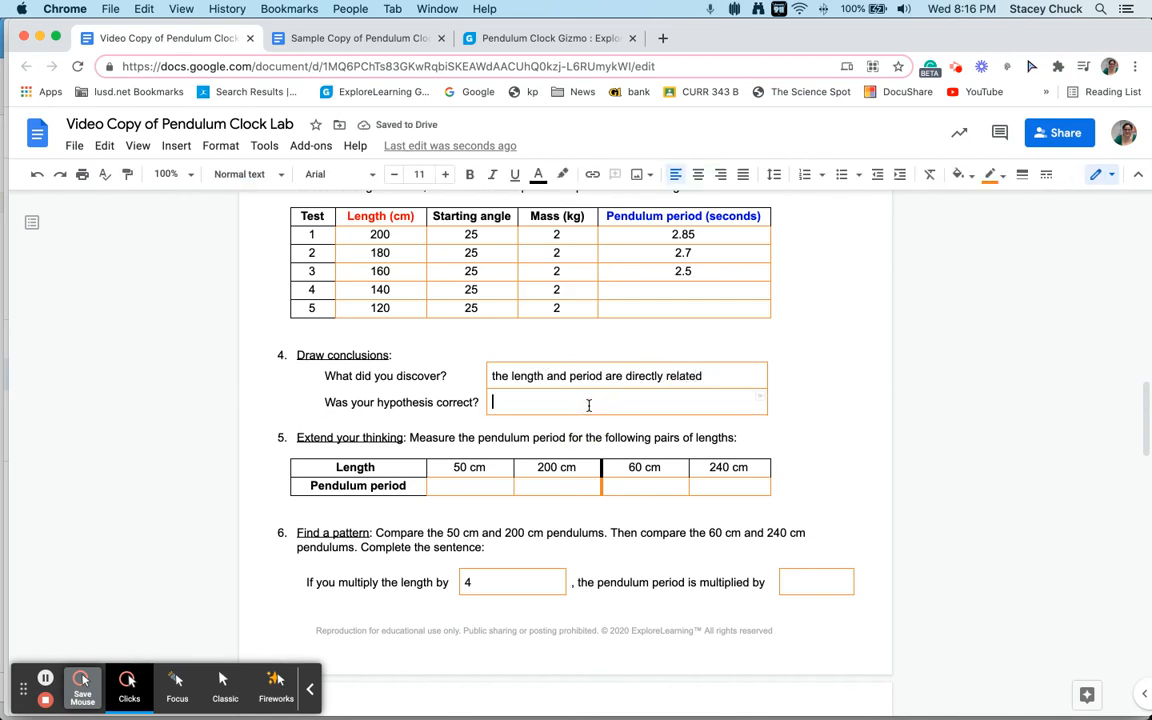
scroll(520, 300, "up", 4)
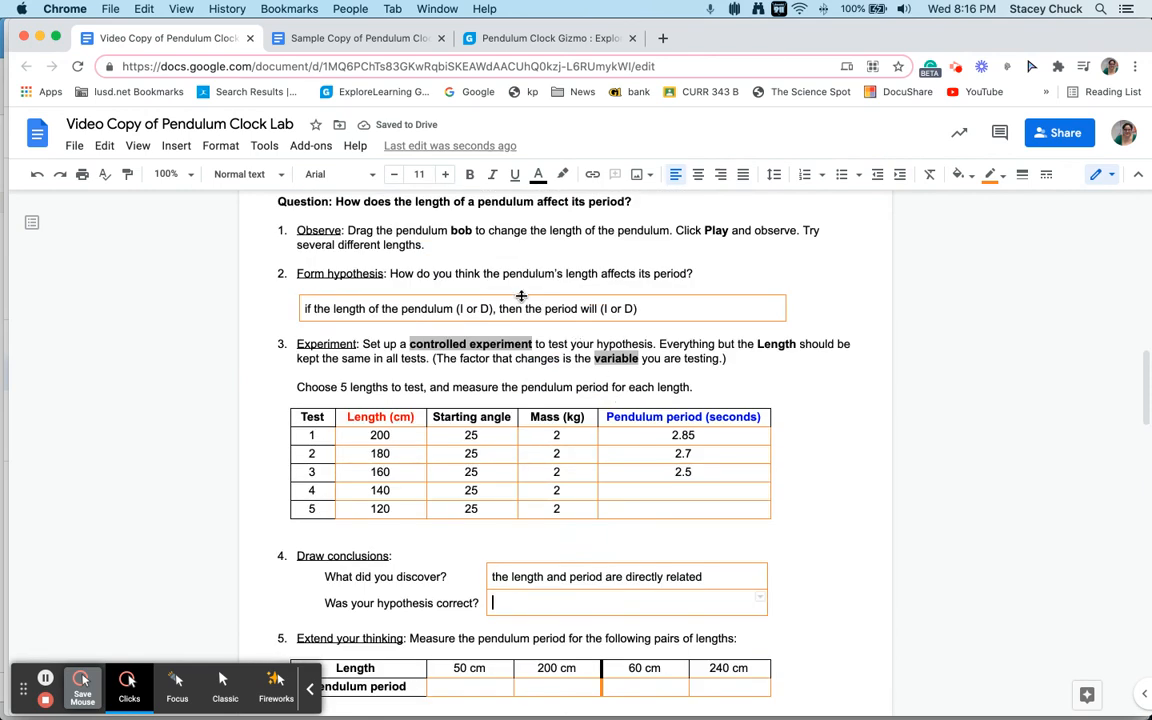
scroll(520, 297, "down", 1)
scroll(520, 297, "down", 3)
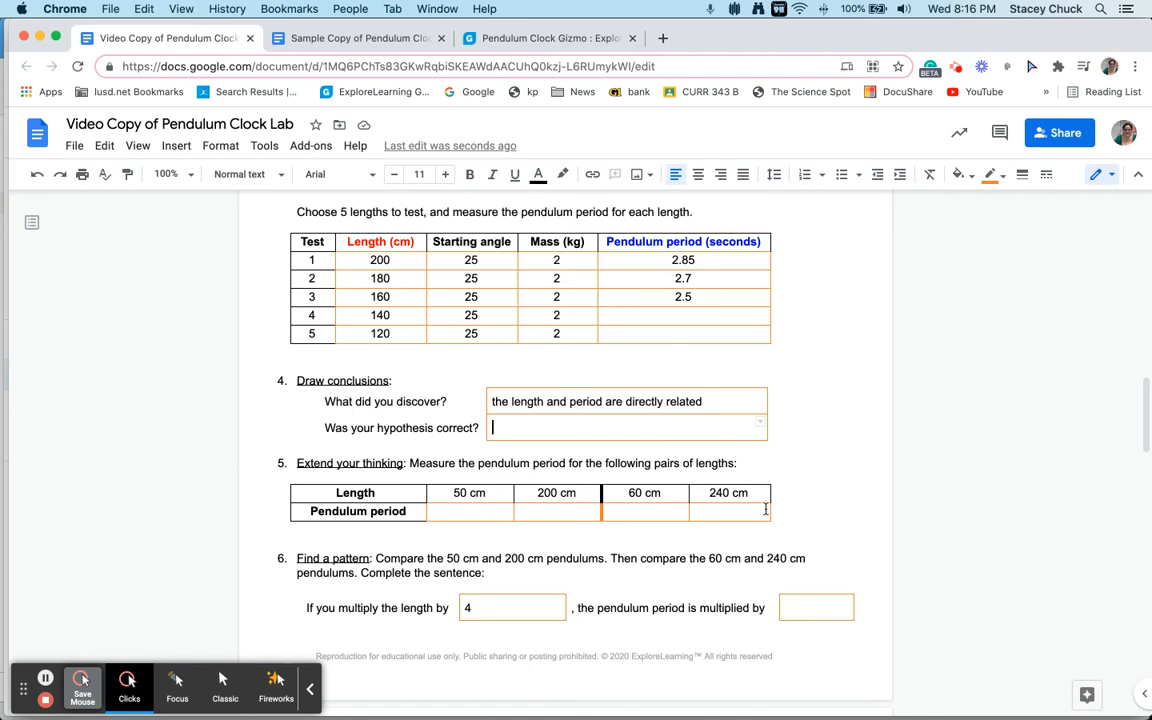
left_click(565, 516)
type("2.8")
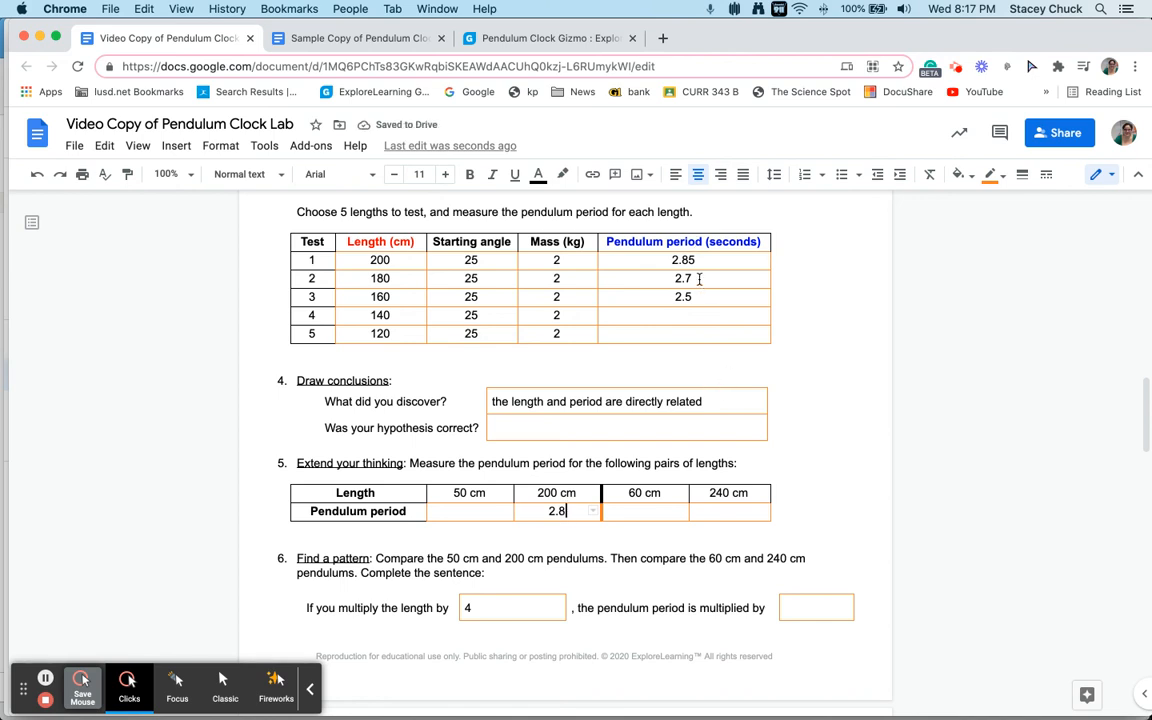
Return to the Pendulum Clock Gizmo, pause and reset it, and shorten the pendulum to 50 centimeters with the starting angle at 25°
left_click(450, 512)
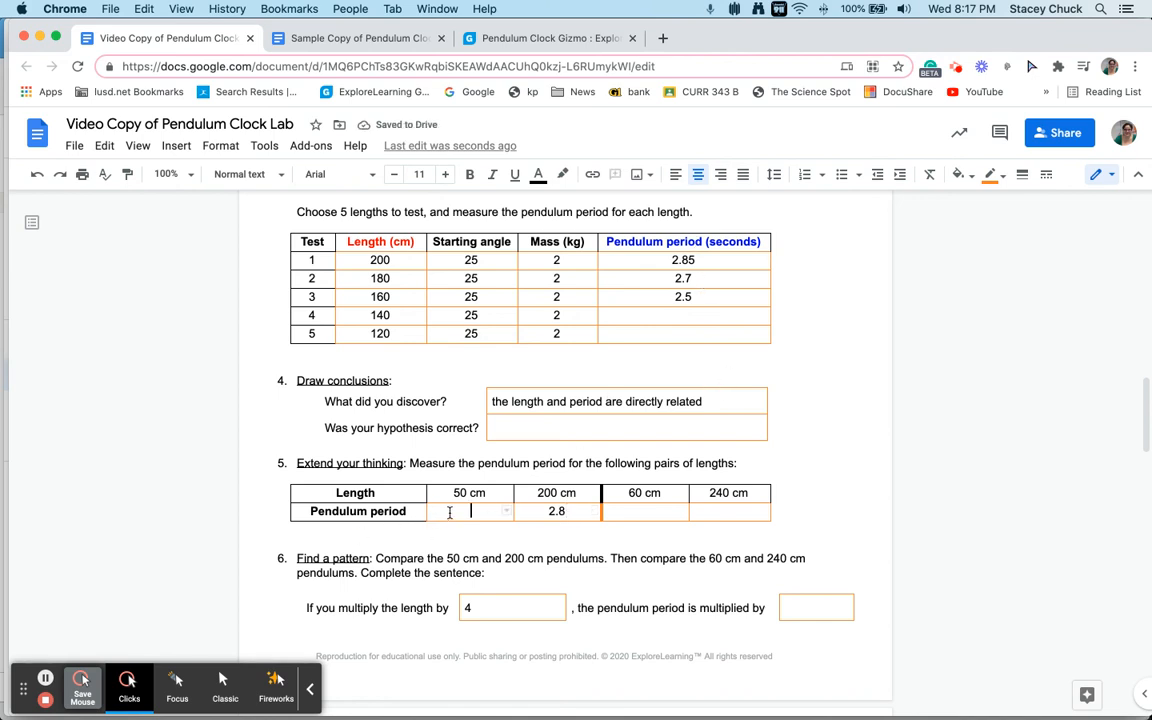
left_click(470, 38)
left_click(477, 386)
left_click(515, 398)
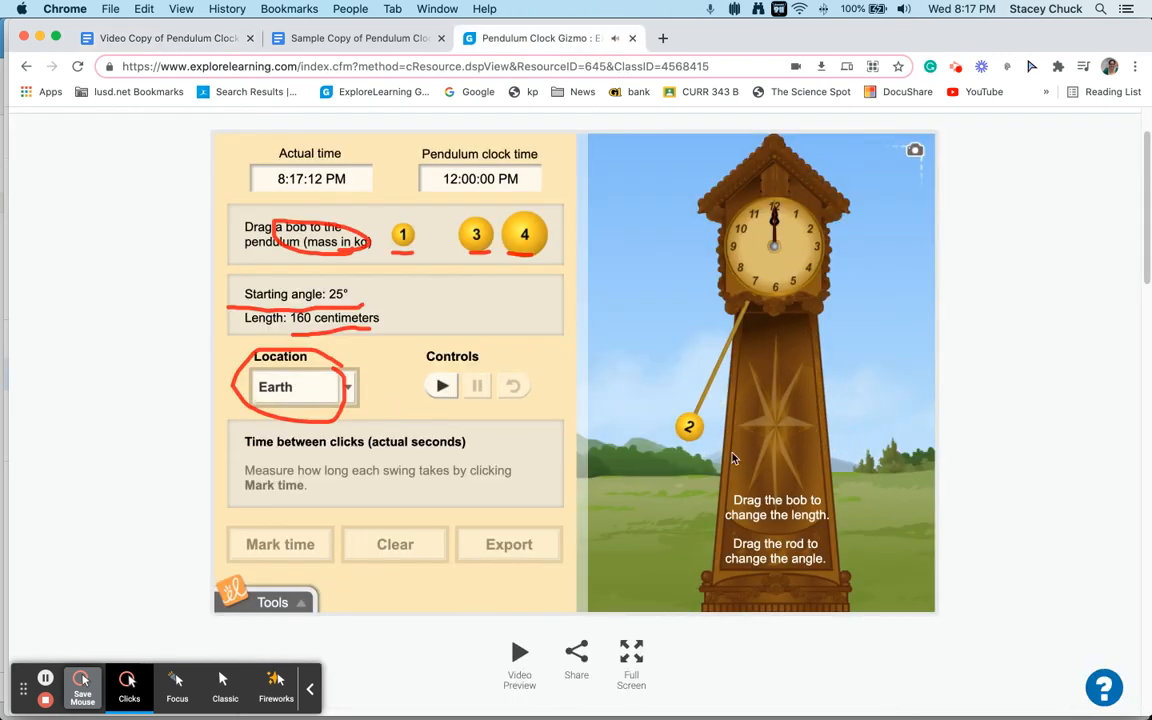
left_click_drag(689, 427, 735, 293)
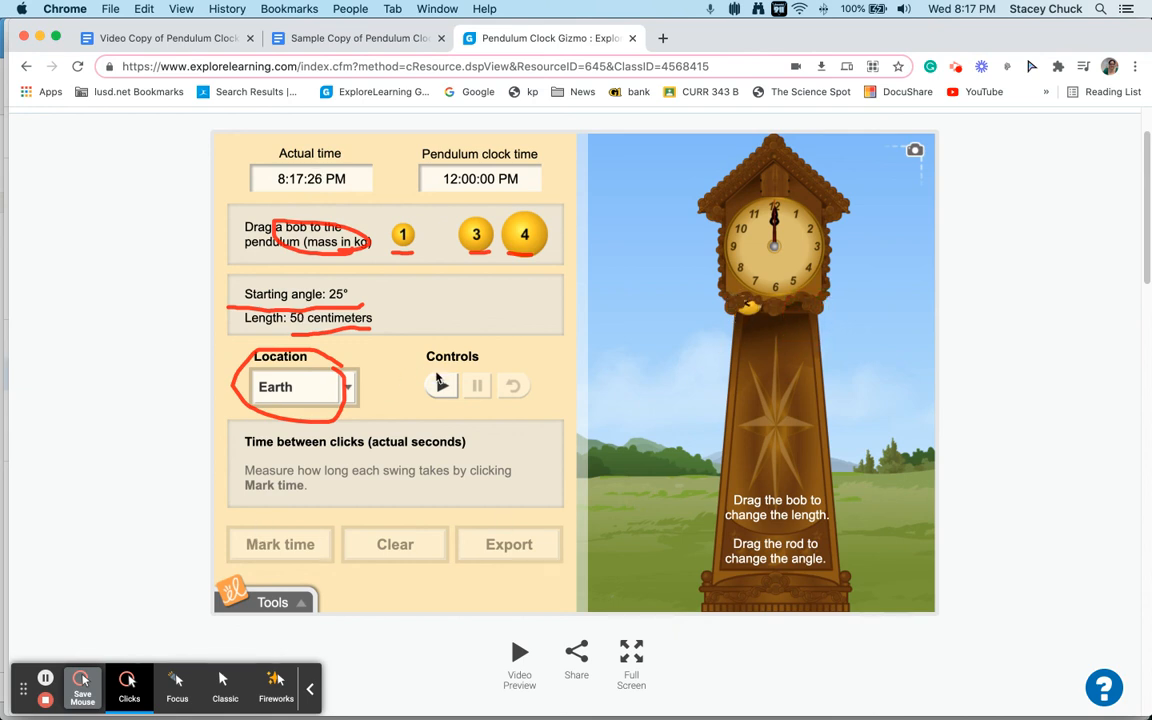
Start the 50 cm pendulum swinging and mark the time at each full swing to record fifteen swing intervals
left_click(440, 383)
left_click(298, 545)
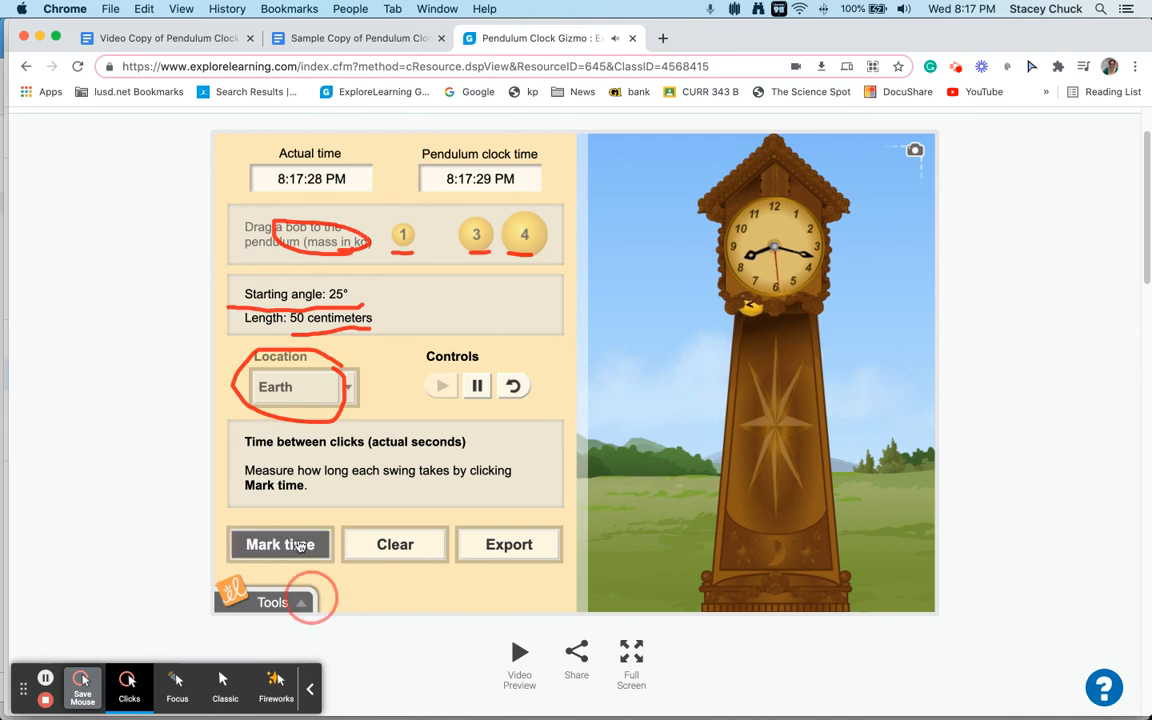
left_click(299, 545)
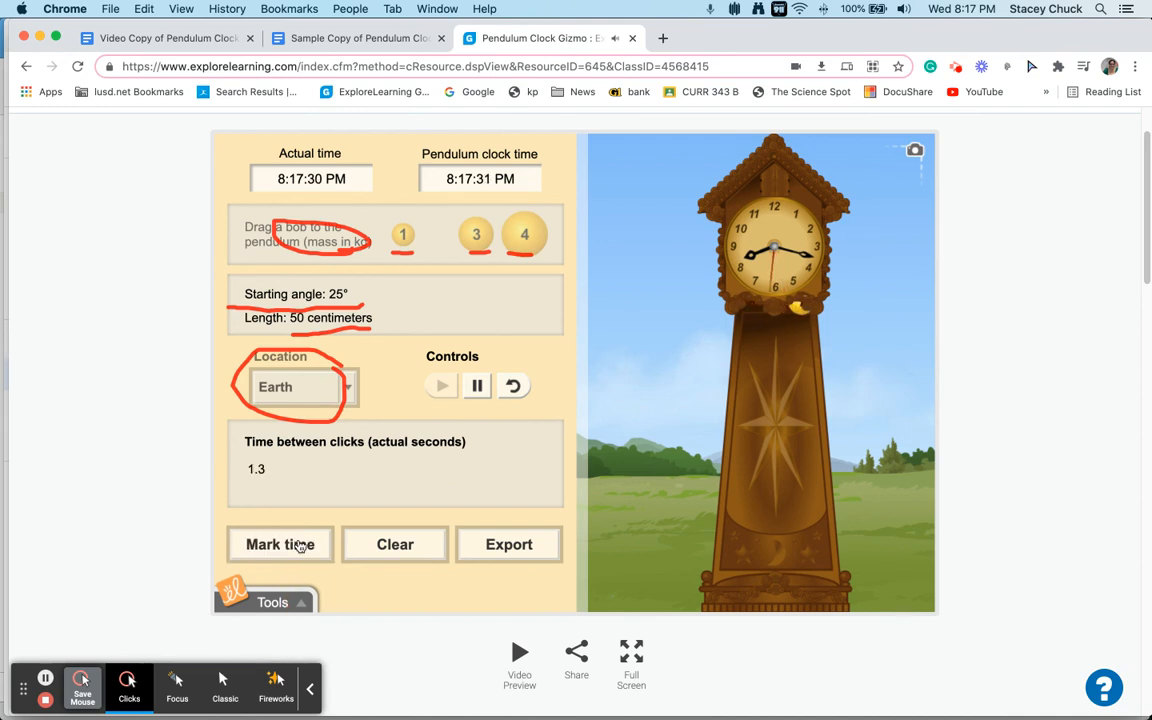
left_click(299, 545)
left_click(299, 545)
left_click(299, 545)
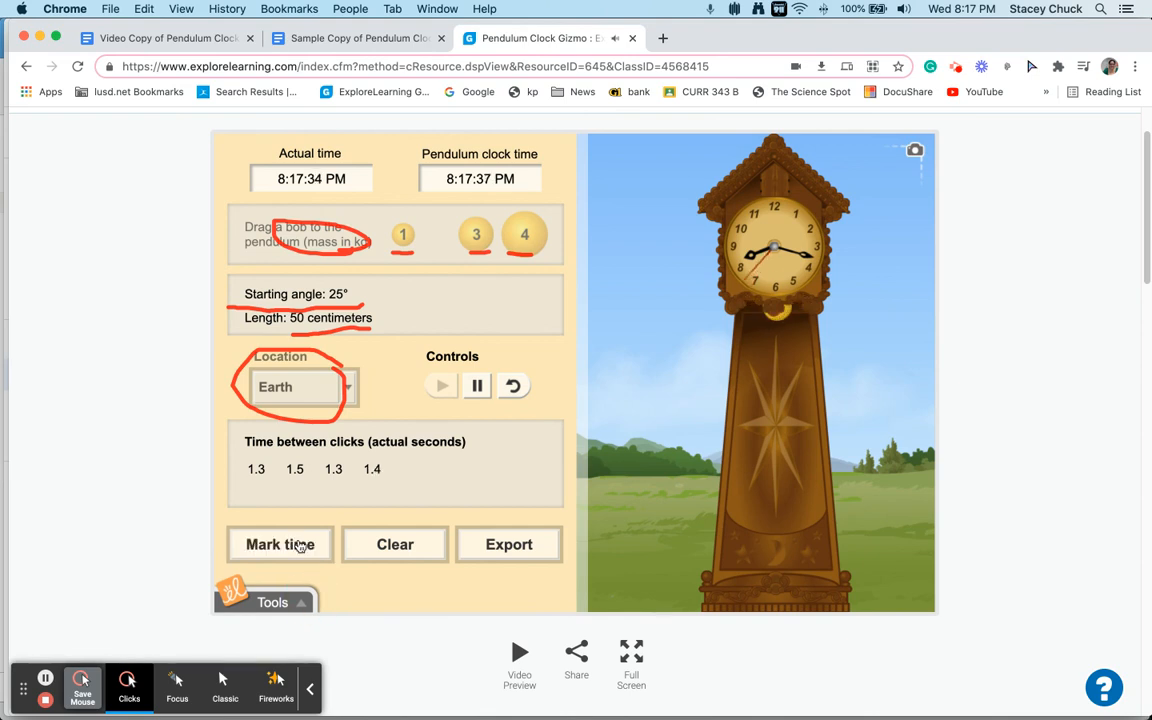
left_click(299, 545)
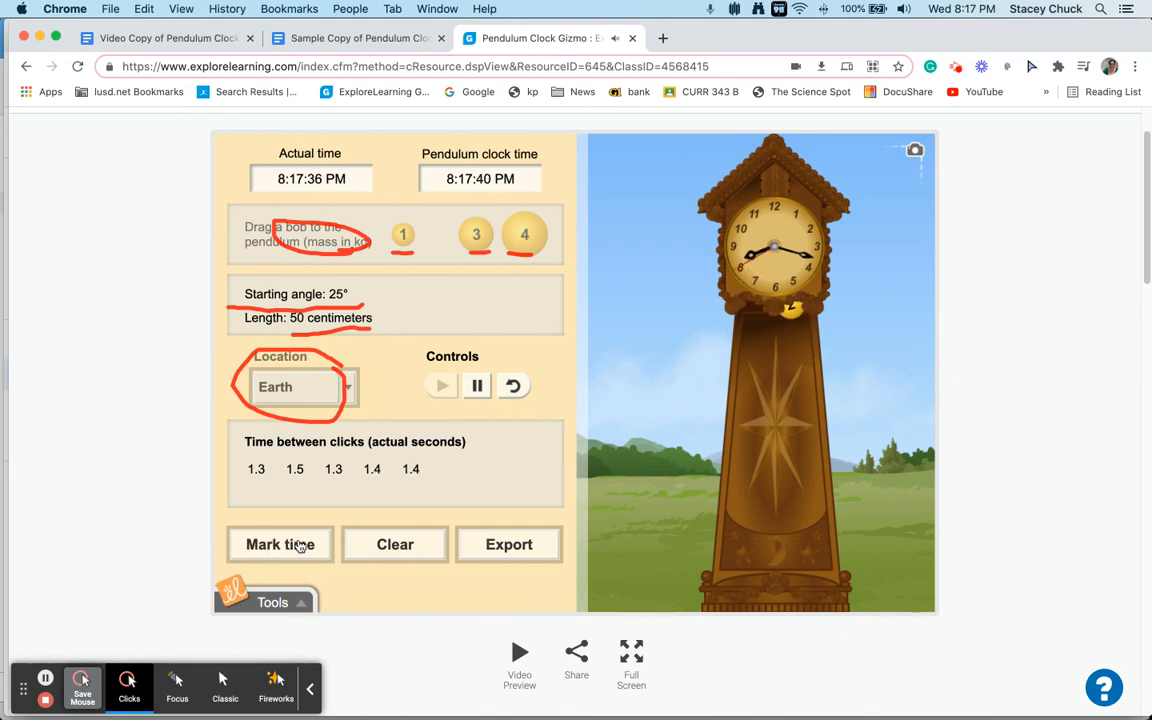
left_click(299, 545)
left_click(299, 545)
left_click(299, 545)
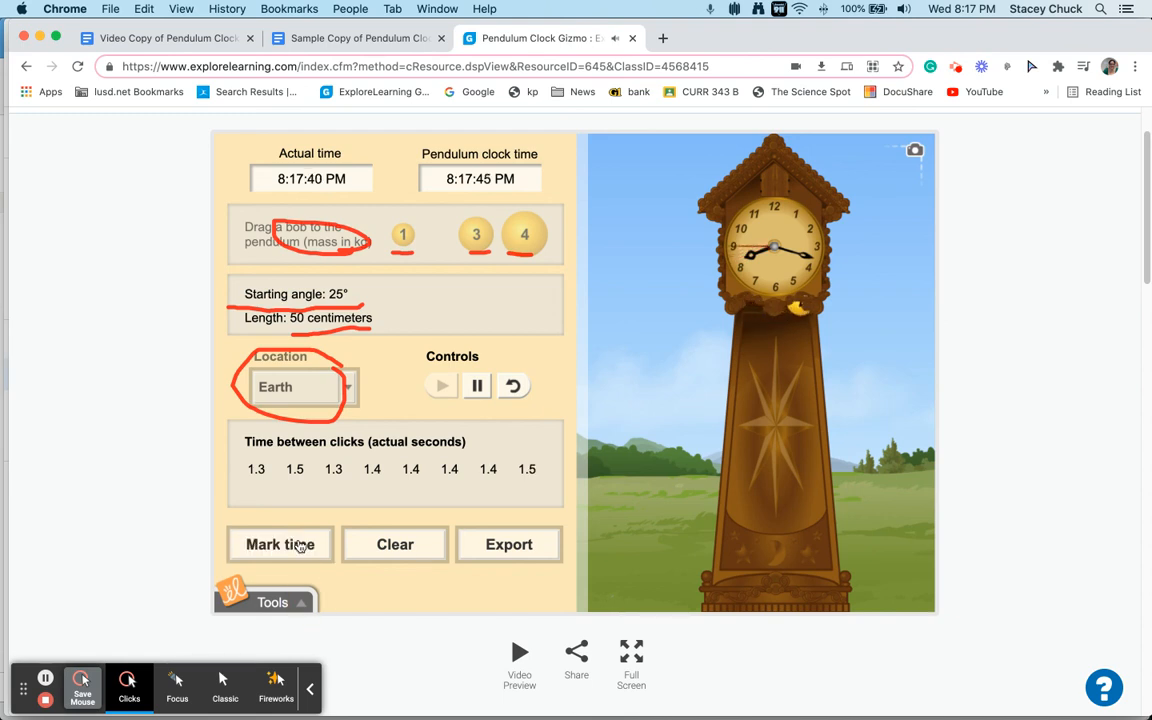
left_click(299, 545)
left_click(299, 545)
left_click(299, 545)
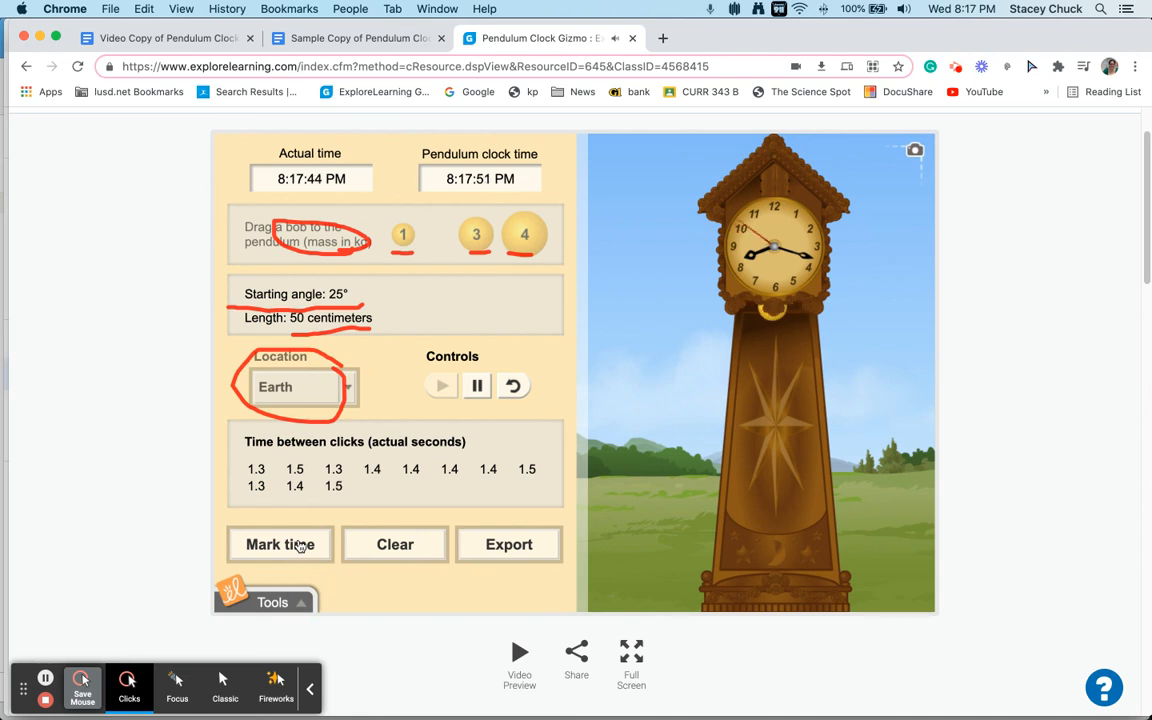
left_click(299, 545)
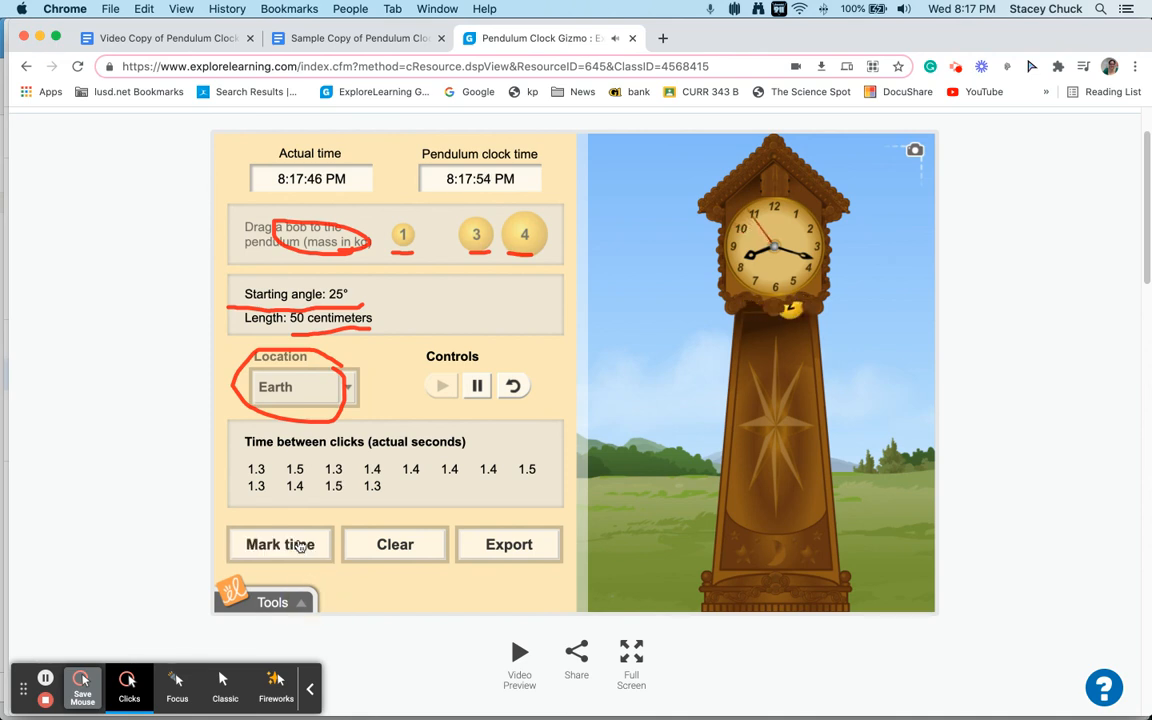
left_click(299, 545)
left_click(299, 545)
left_click(299, 545)
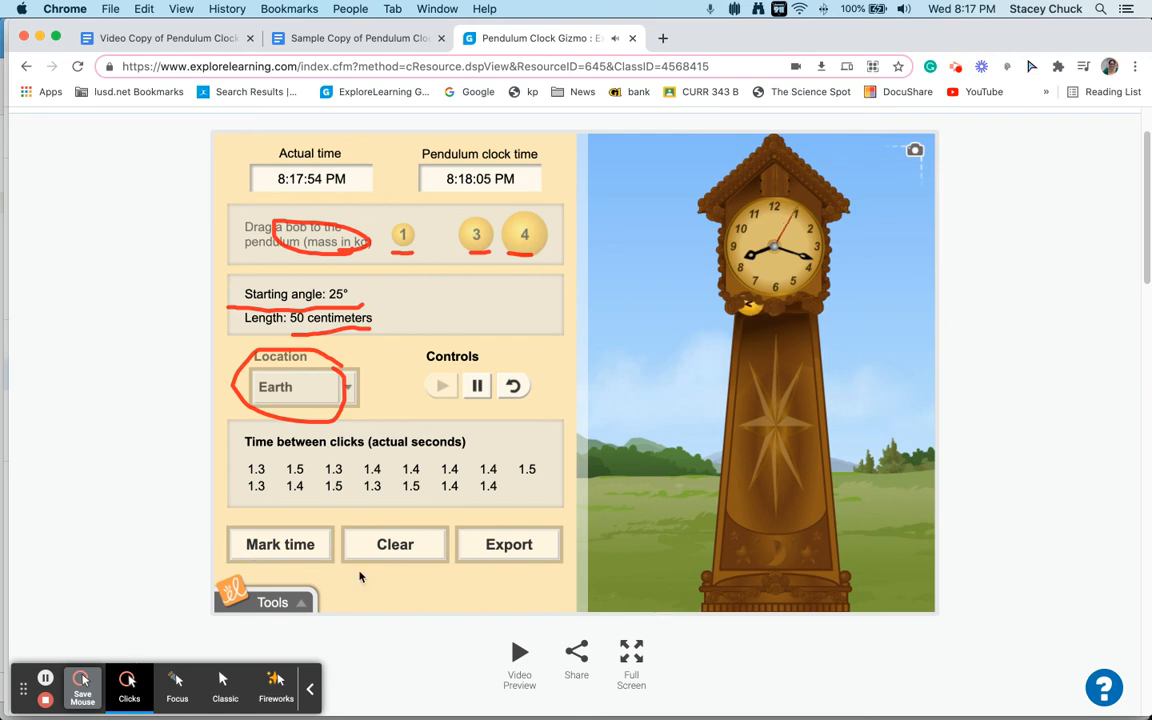
Enter pendulum periods in the Video Copy's Extend your thinking table: 1.4 for 50 cm, 1.6 for 60 cm and 3.2 for 240 cm
left_click(173, 46)
type("1.4")
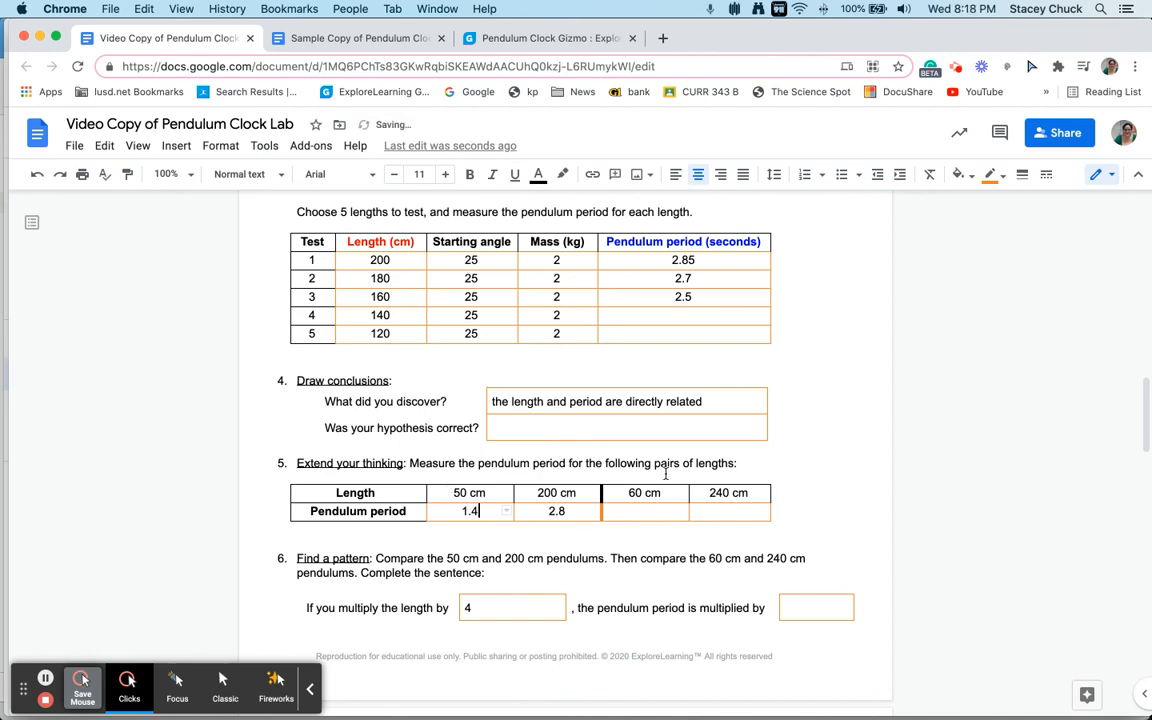
left_click(665, 511)
type("1.6")
left_click(738, 511)
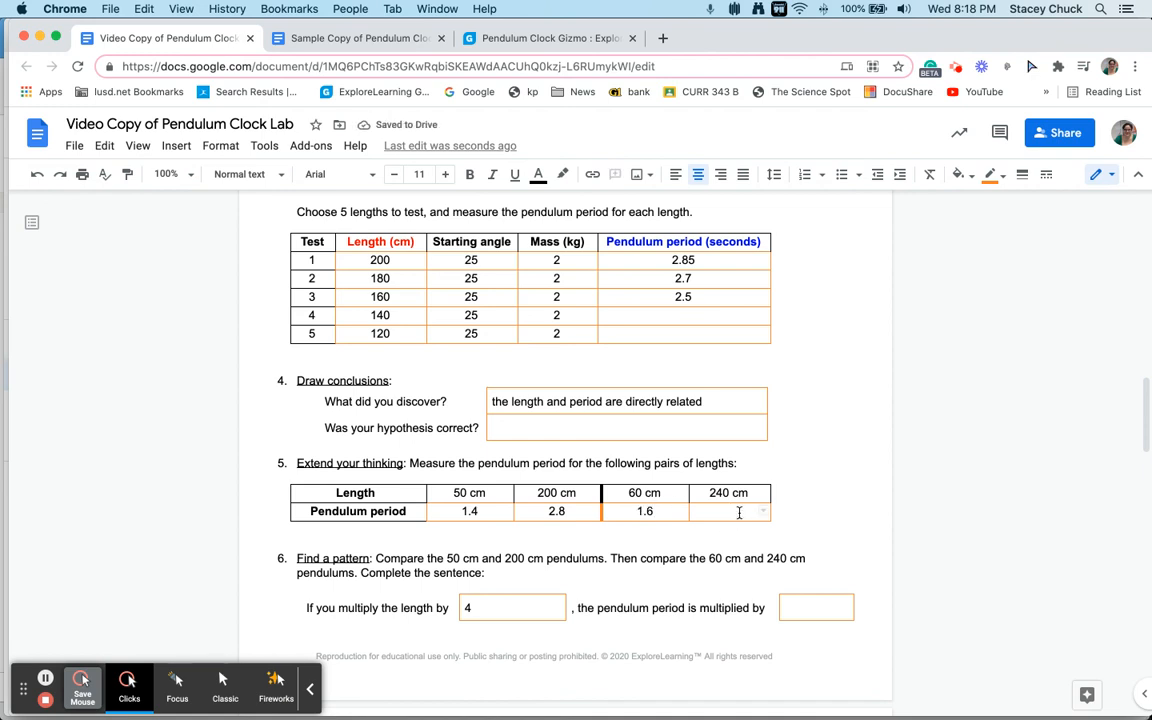
type("3.2")
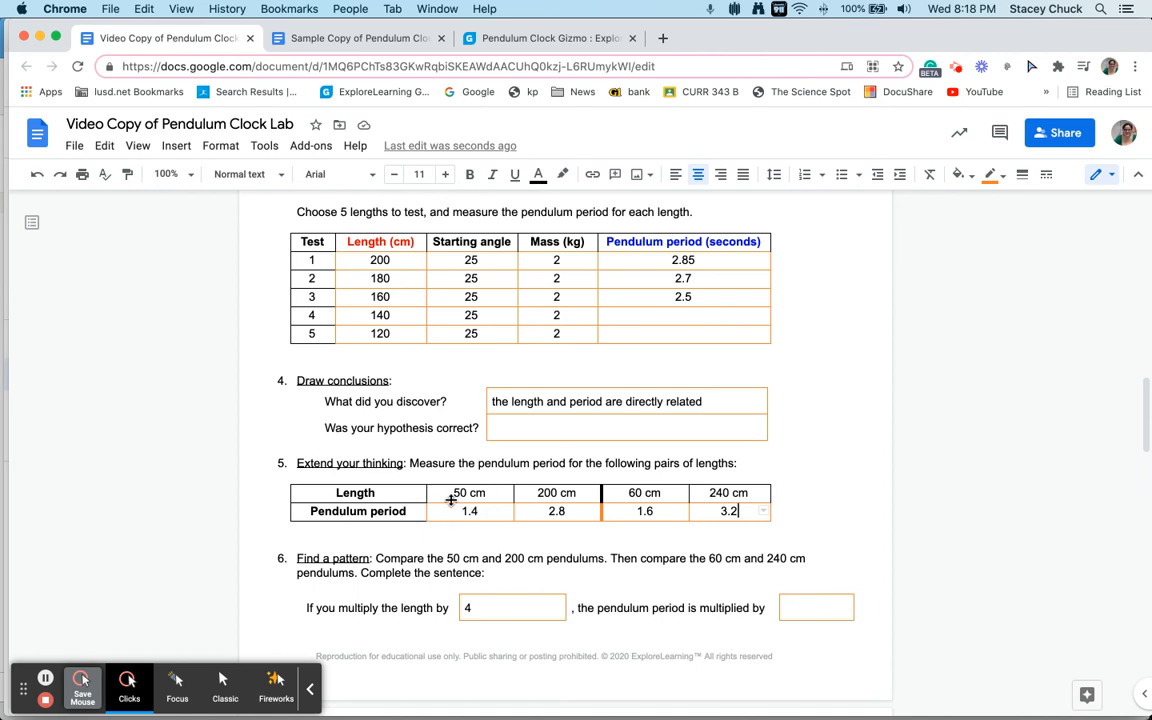
Complete the Find a pattern sentence by entering 2 as the factor the pendulum period is multiplied by
left_click(835, 614)
type("2")
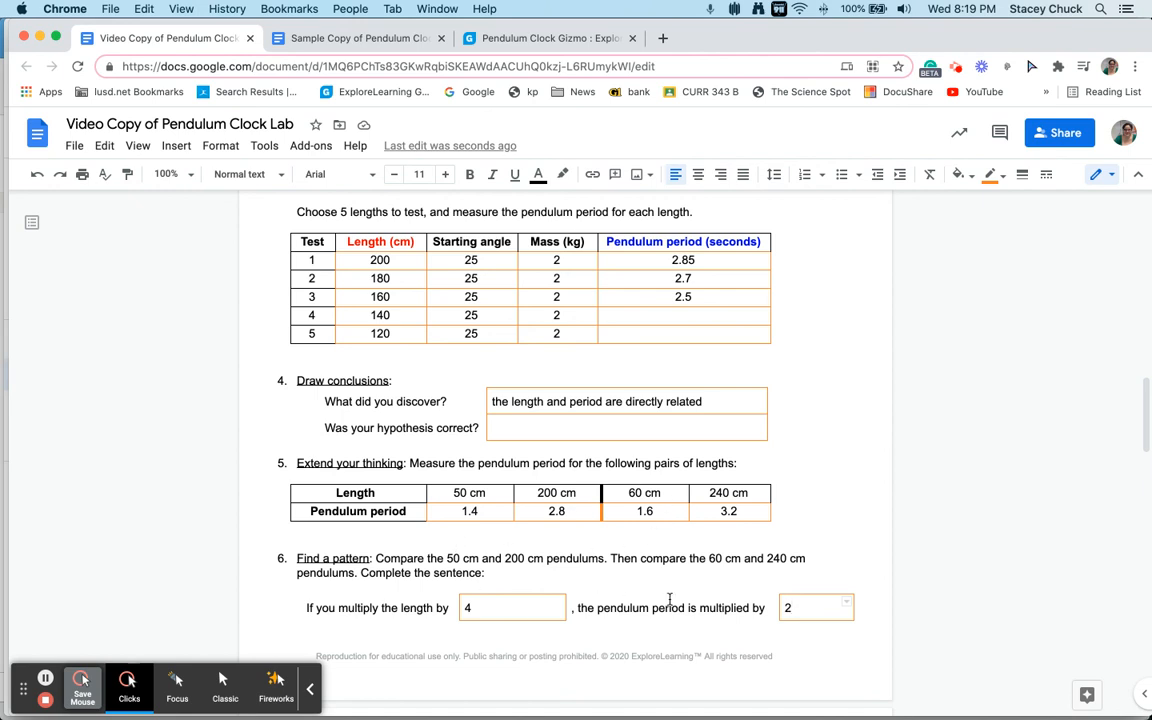
scroll(670, 598, "down", 5)
scroll(670, 598, "down", 10)
scroll(670, 598, "up", 11)
scroll(670, 598, "up", 7)
scroll(670, 598, "down", 5)
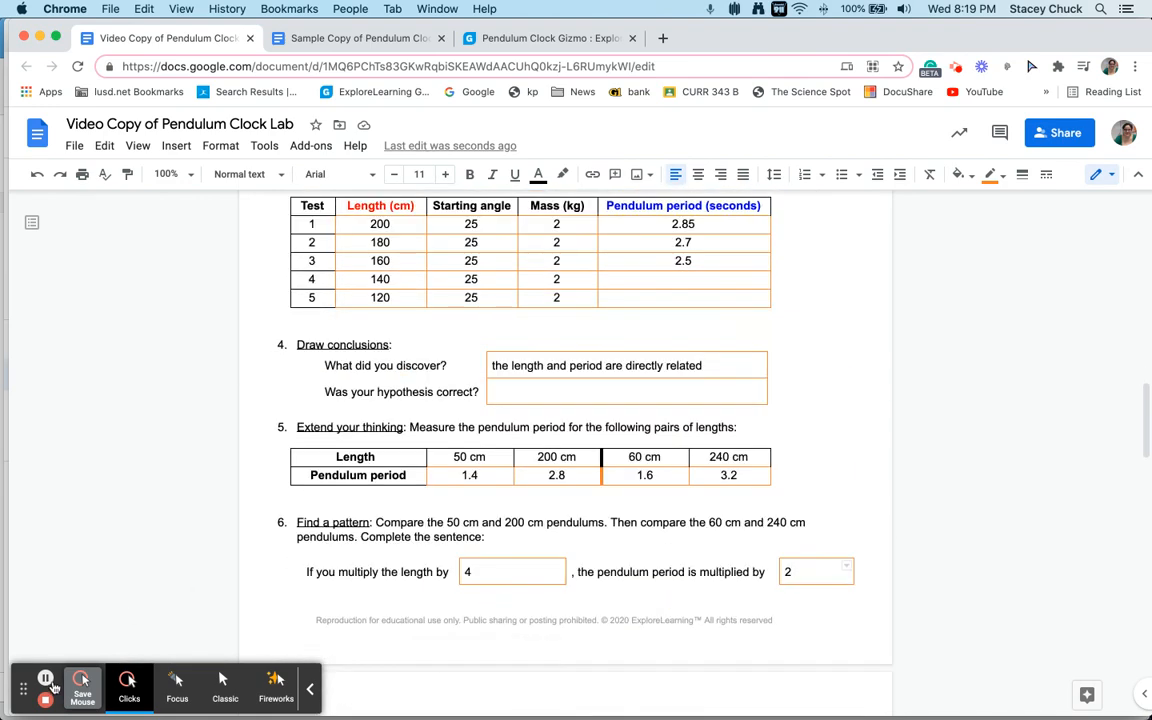